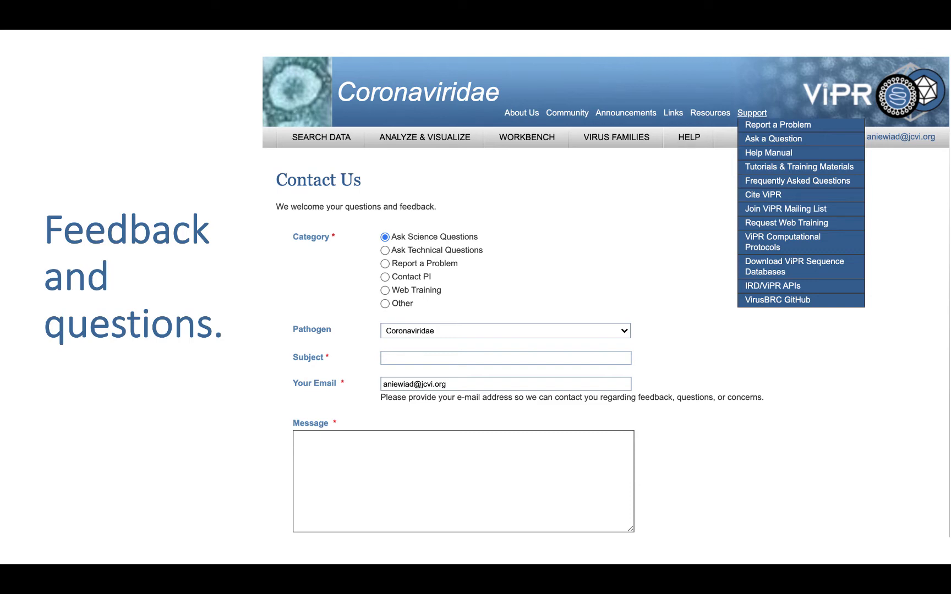
- Advance the slideshow from the feedback slide to the 'ViPR live demo…' slide
key("Right")
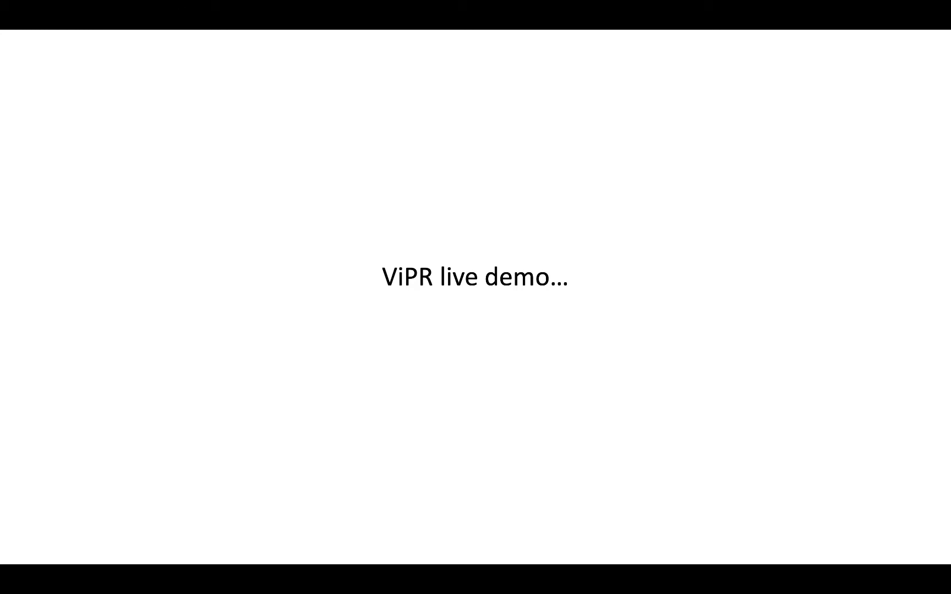
- Open the Virus Pathogen Resource website and go to its SARS-CoV-2 home page
left_click(410, 297)
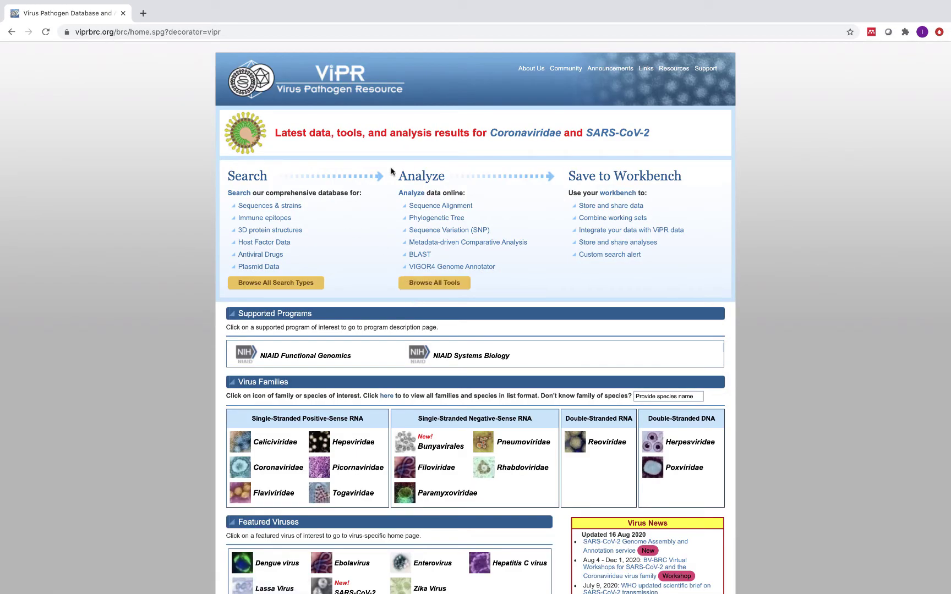
left_click(613, 141)
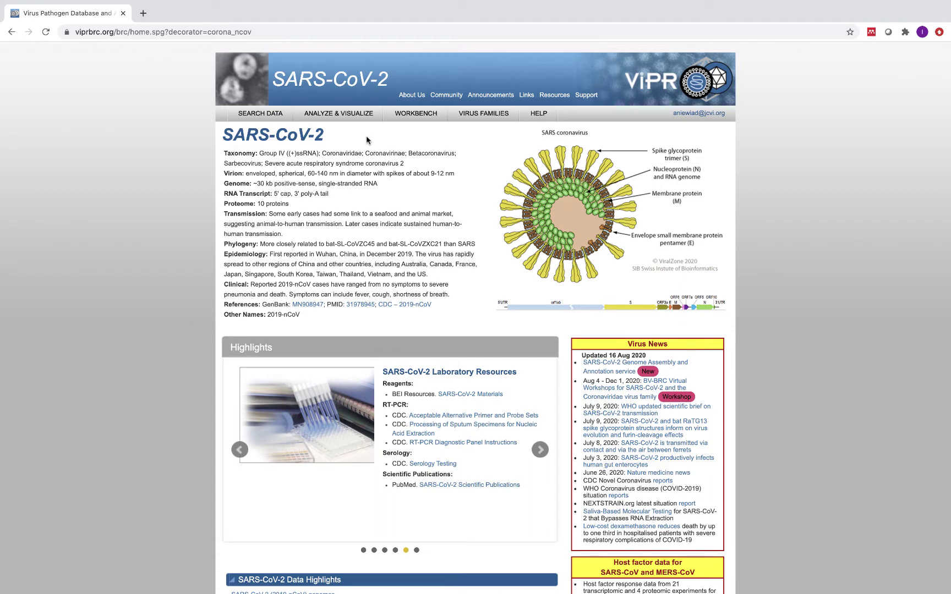
mouse_move(416, 113)
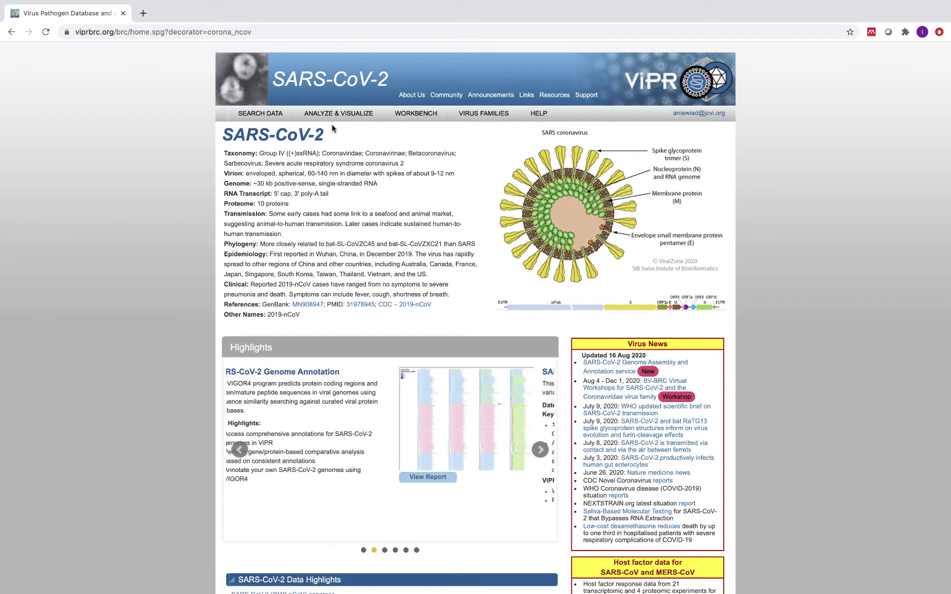
mouse_move(271, 117)
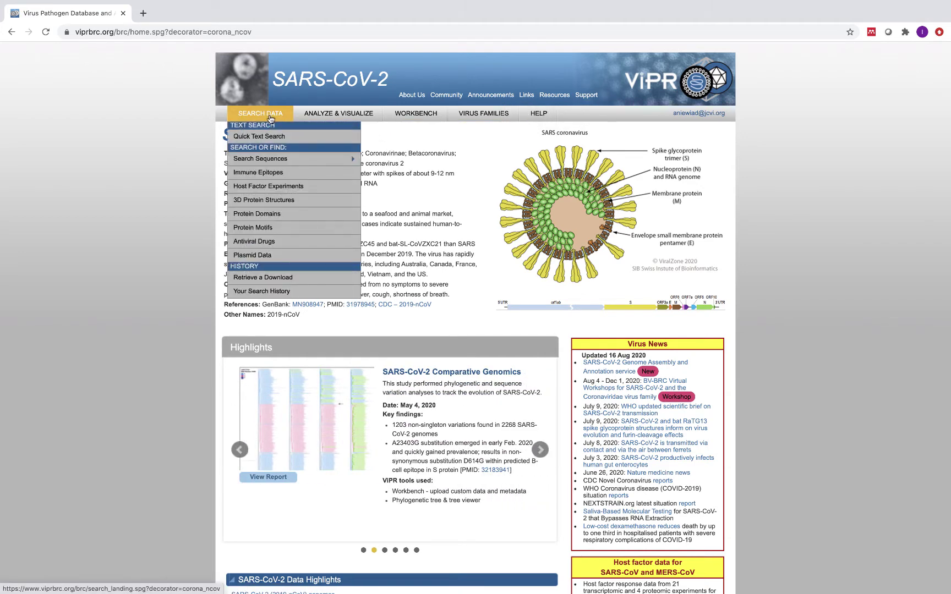
- Open the protein data search form from SEARCH DATA and review its fields
left_click(266, 120)
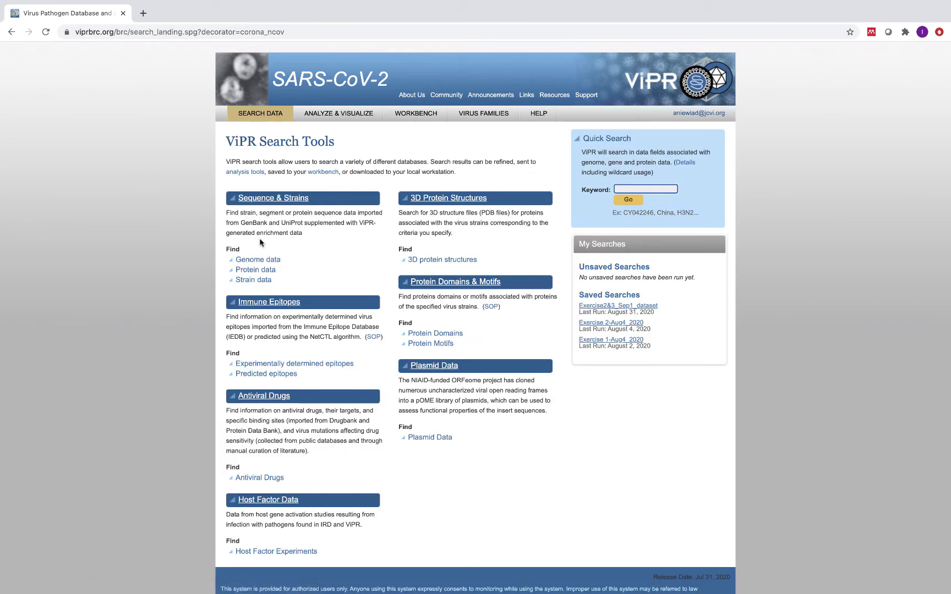
left_click(259, 272)
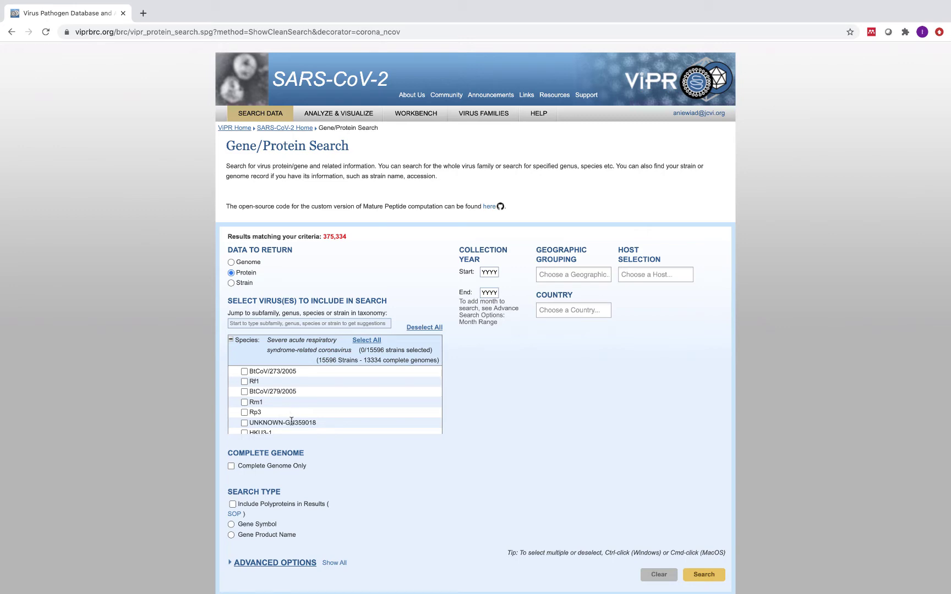
scroll(292, 421, "down", 3)
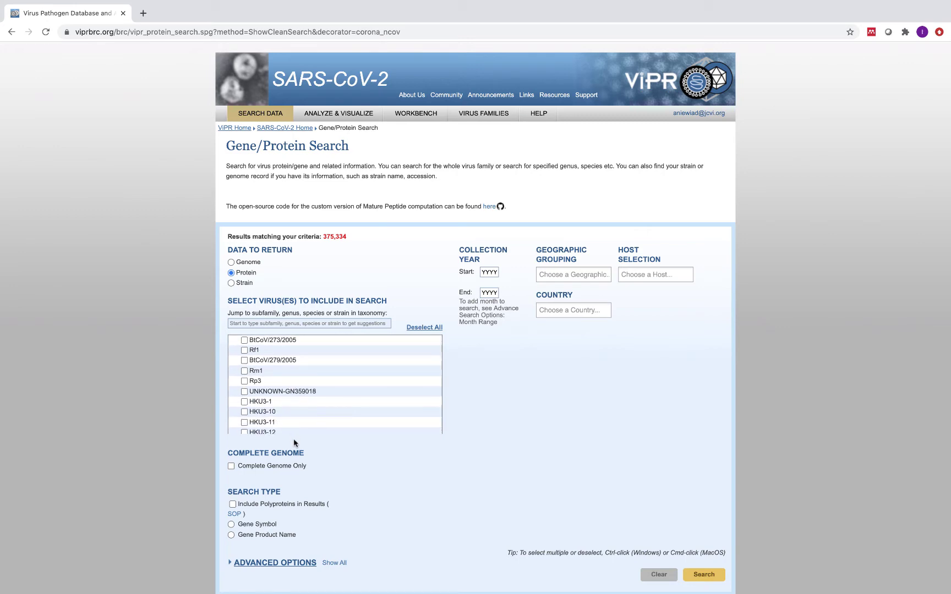
scroll(297, 439, "down", 1)
scroll(294, 443, "down", 2)
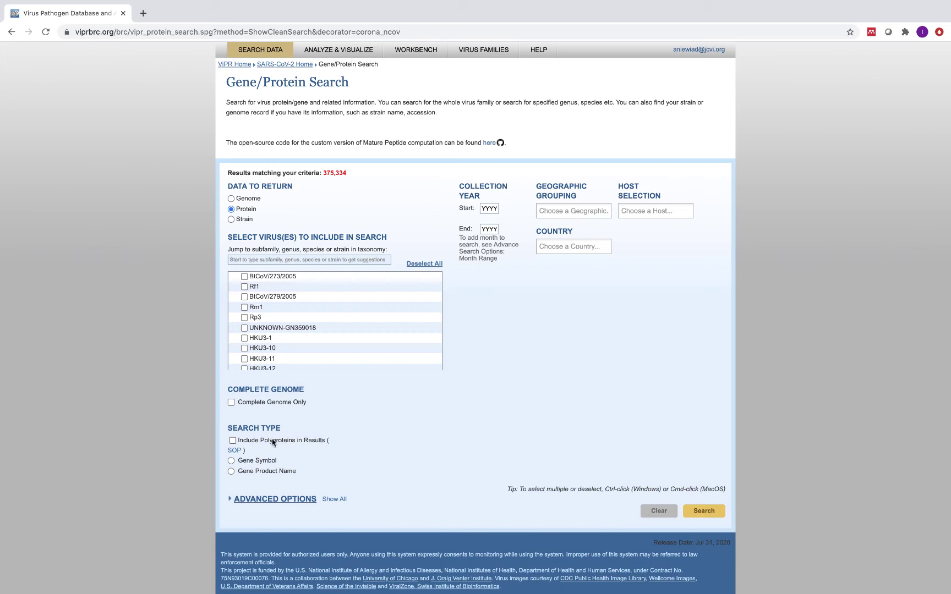
- Search proteins by gene symbol ORF3a, limited to South America, yielding 31 results
left_click(240, 461)
left_click(252, 472)
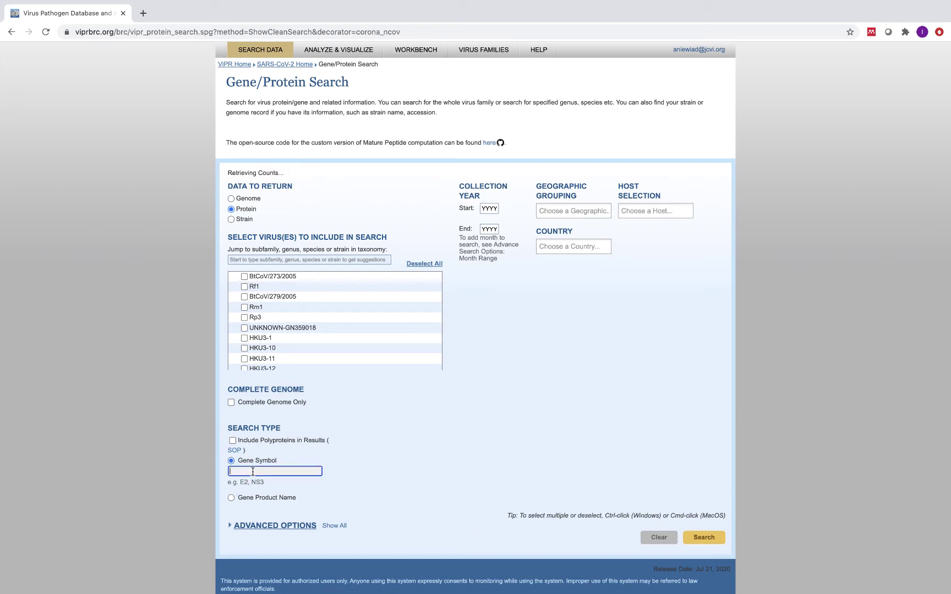
type("ORF3a")
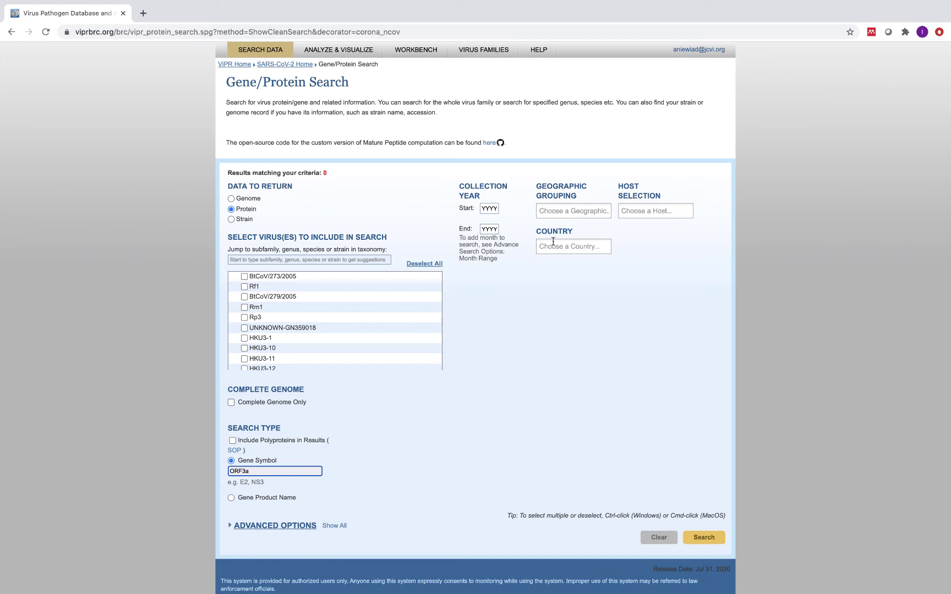
left_click(569, 210)
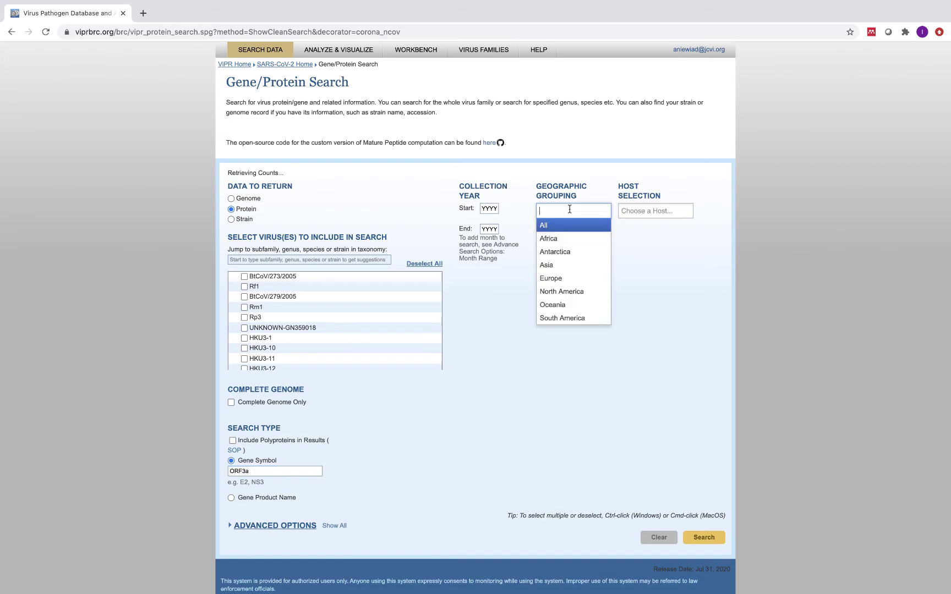
left_click(635, 237)
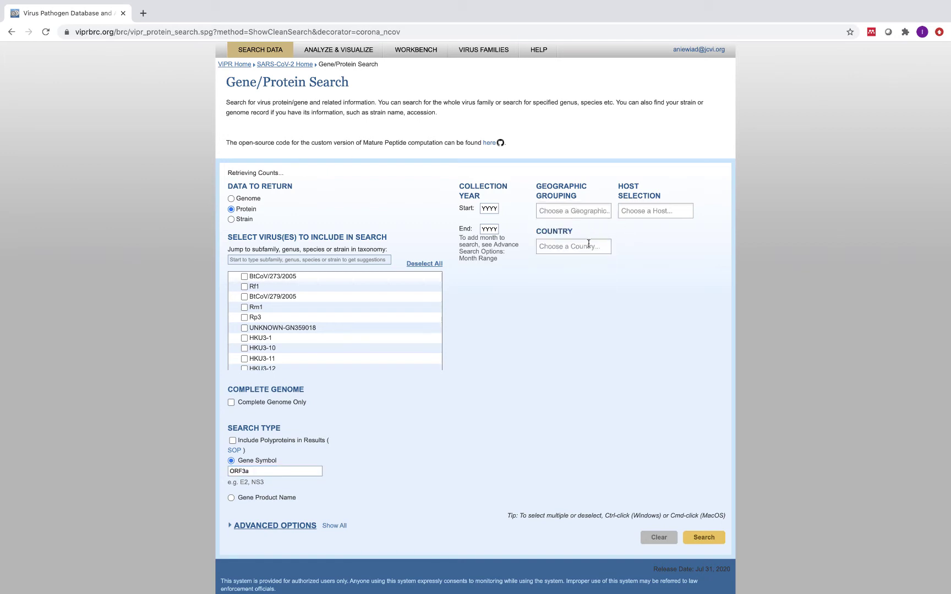
left_click(586, 214)
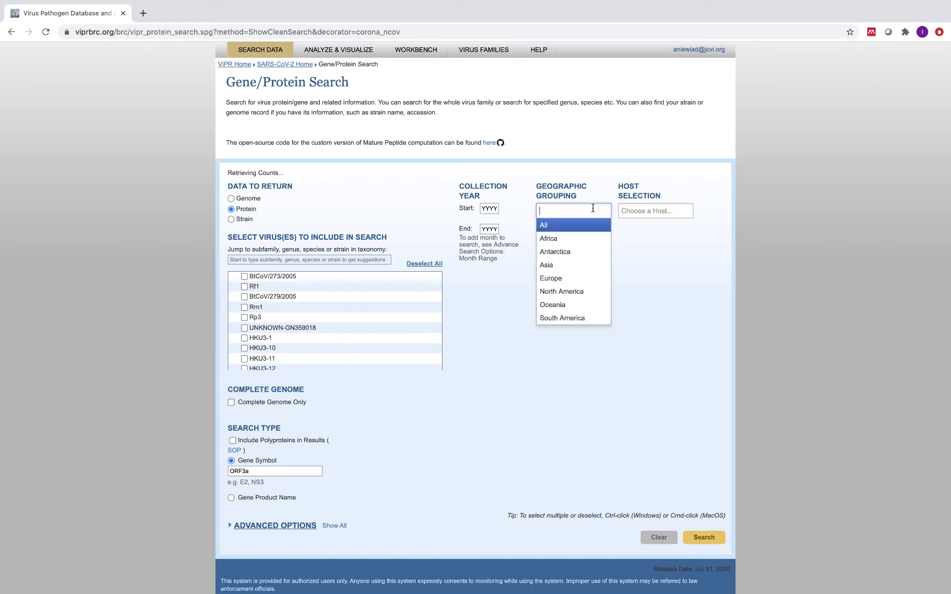
left_click(568, 316)
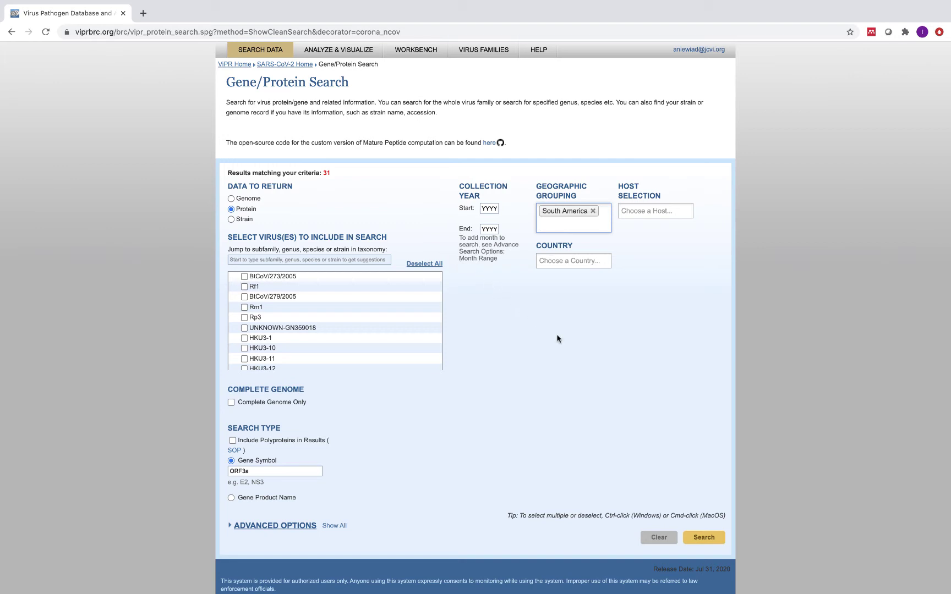
left_click(710, 539)
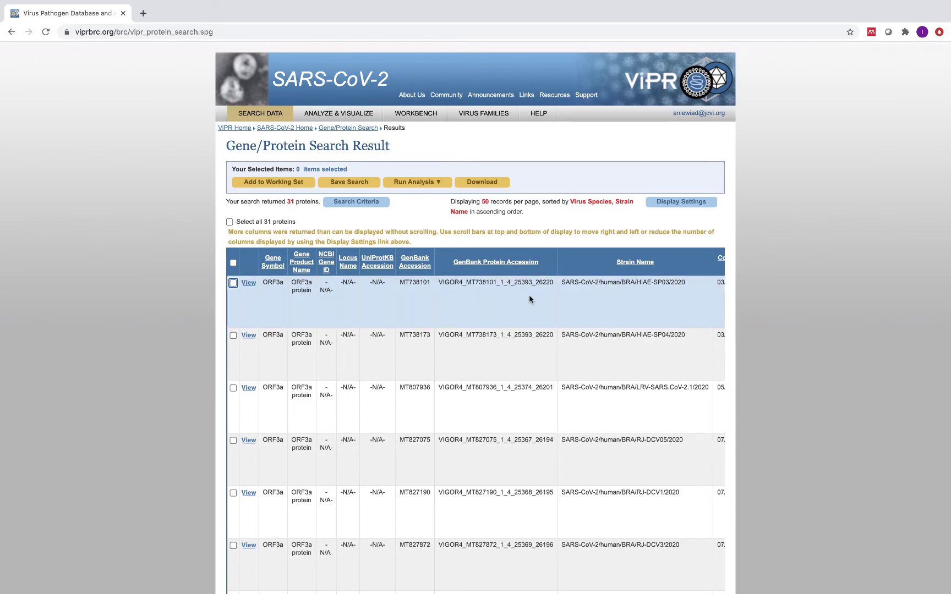
- Scroll through the 31 ORF3a results table to review strains and countries
scroll(529, 297, "down", 5)
scroll(529, 297, "up", 5)
scroll(608, 277, "right", 3)
scroll(608, 275, "right", 5)
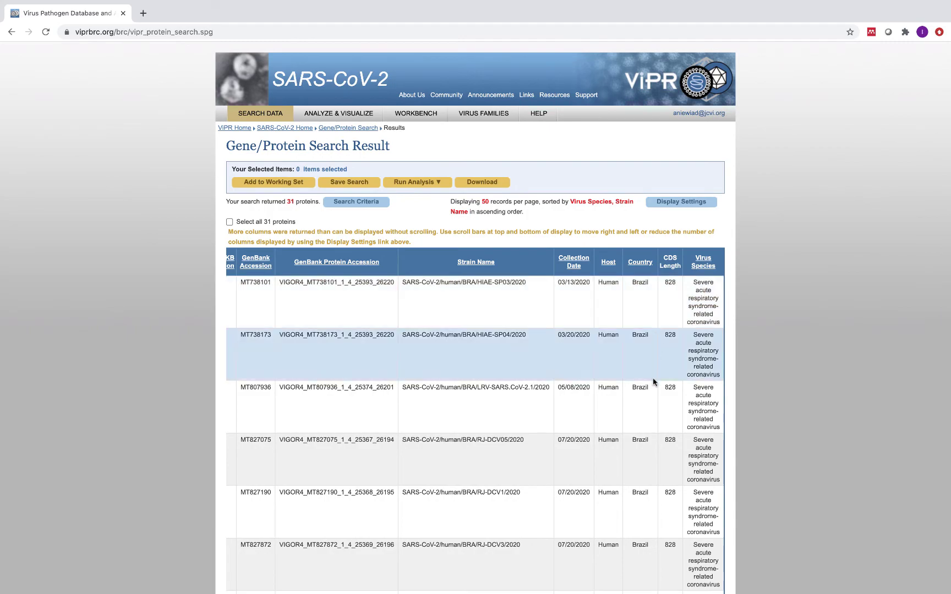
scroll(653, 380, "down", 3)
scroll(653, 379, "down", 5)
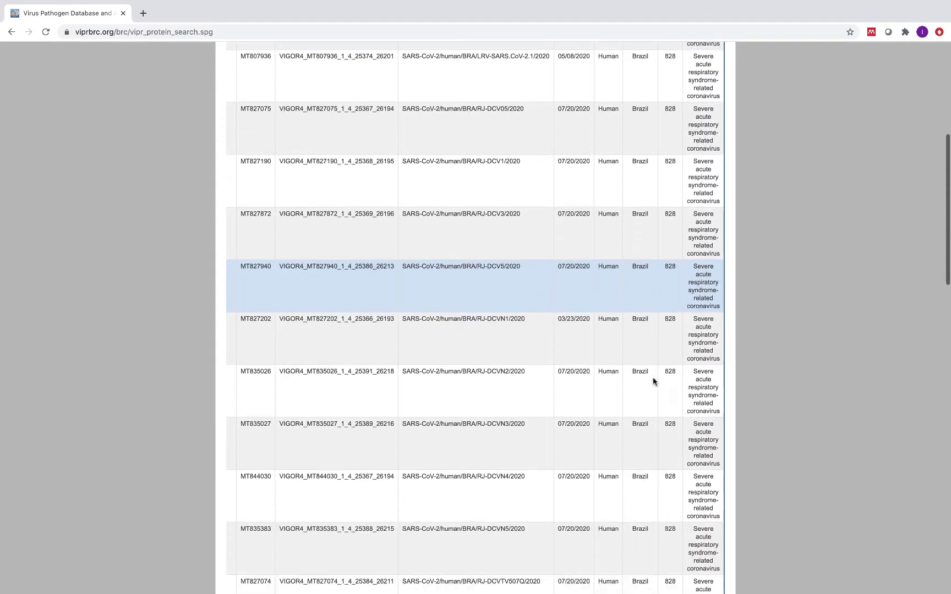
scroll(654, 381, "down", 12)
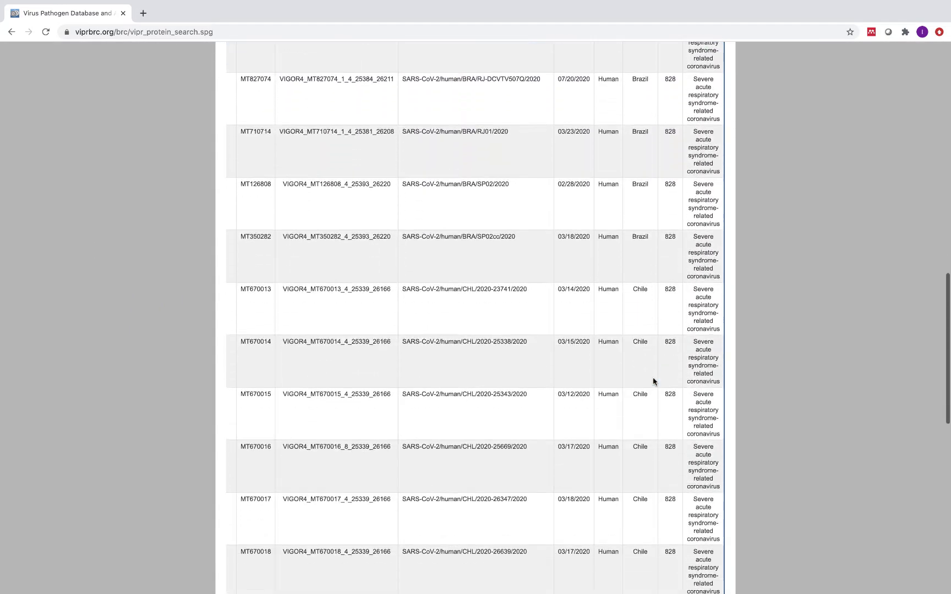
scroll(653, 381, "down", 6)
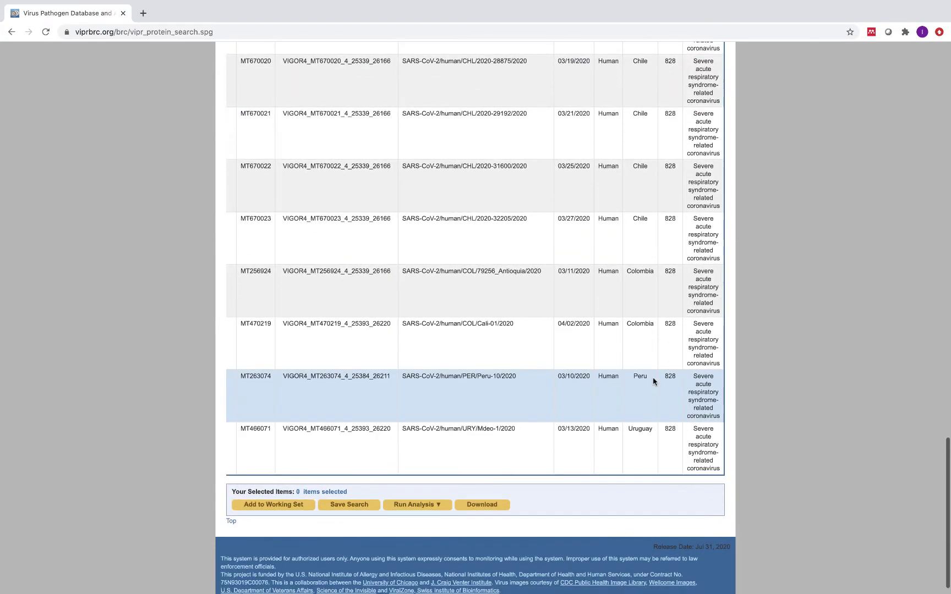
scroll(653, 377, "left", 2)
scroll(654, 376, "left", 2)
scroll(653, 377, "up", 20)
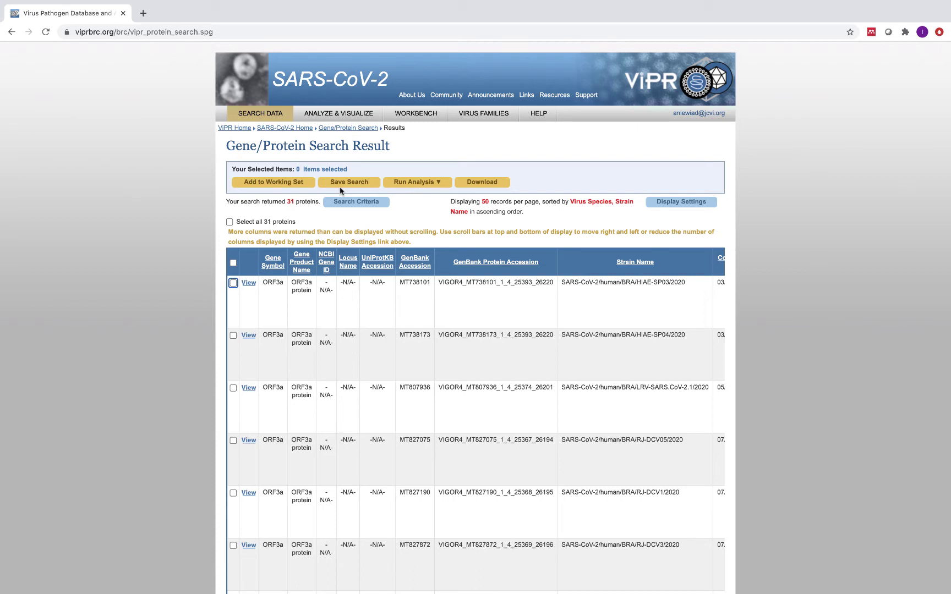
- Select all 31 ORF3a proteins and send them to an amino acid multiple sequence alignment
left_click(230, 222)
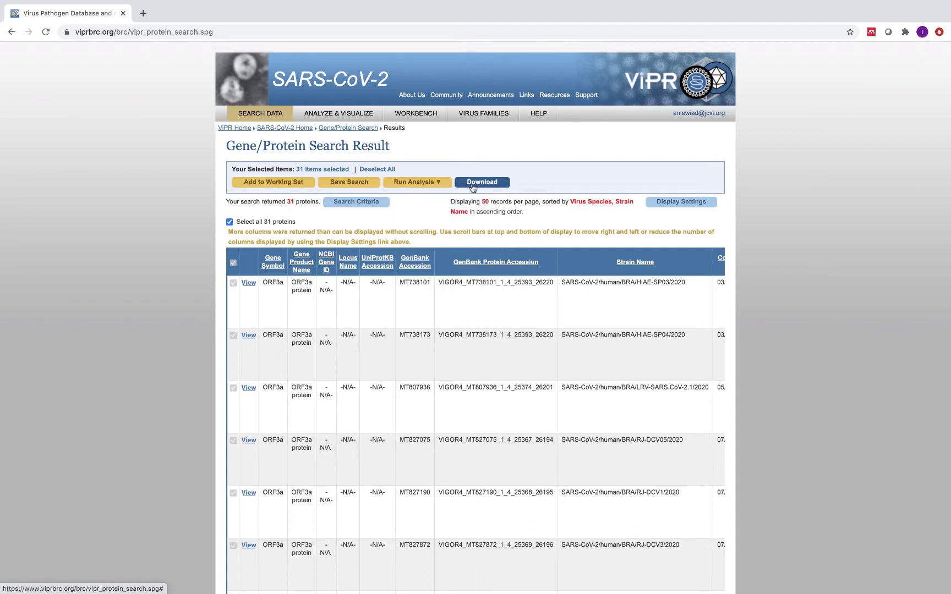
mouse_move(447, 188)
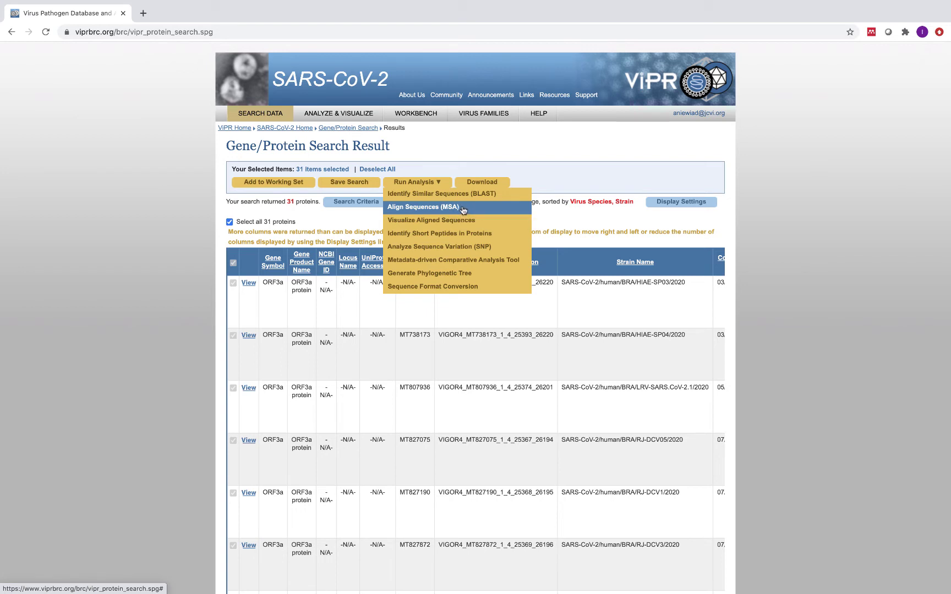
left_click(442, 208)
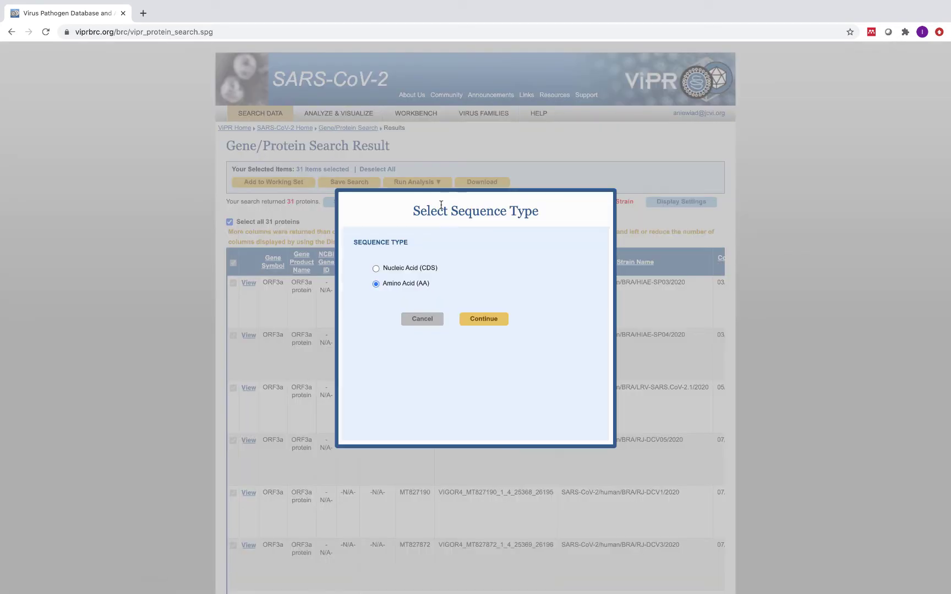
left_click(484, 320)
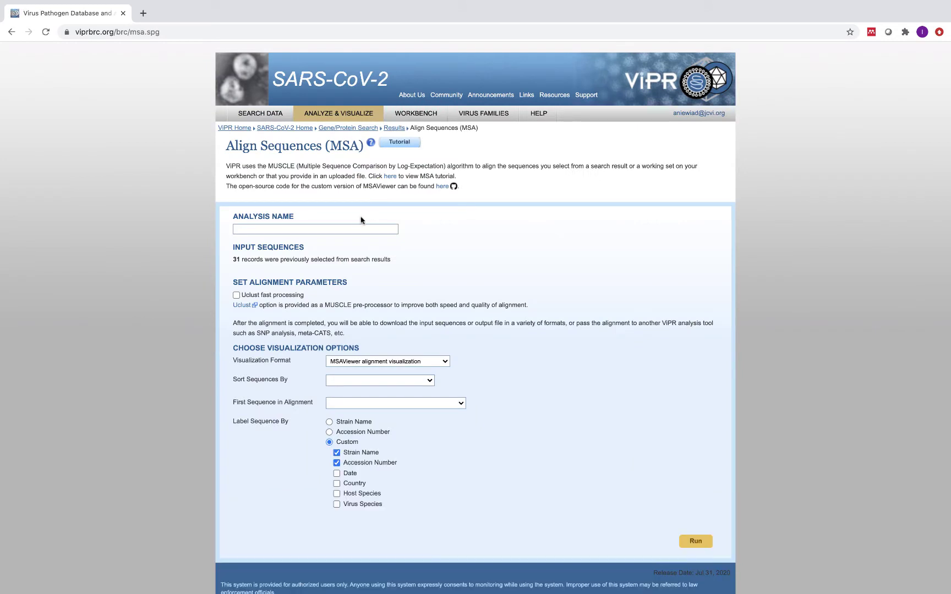
- Name the alignment MSA_SA_ORF3a, enable Uclust, and keep MSAViewer visualization
left_click(349, 228)
type("MSA")
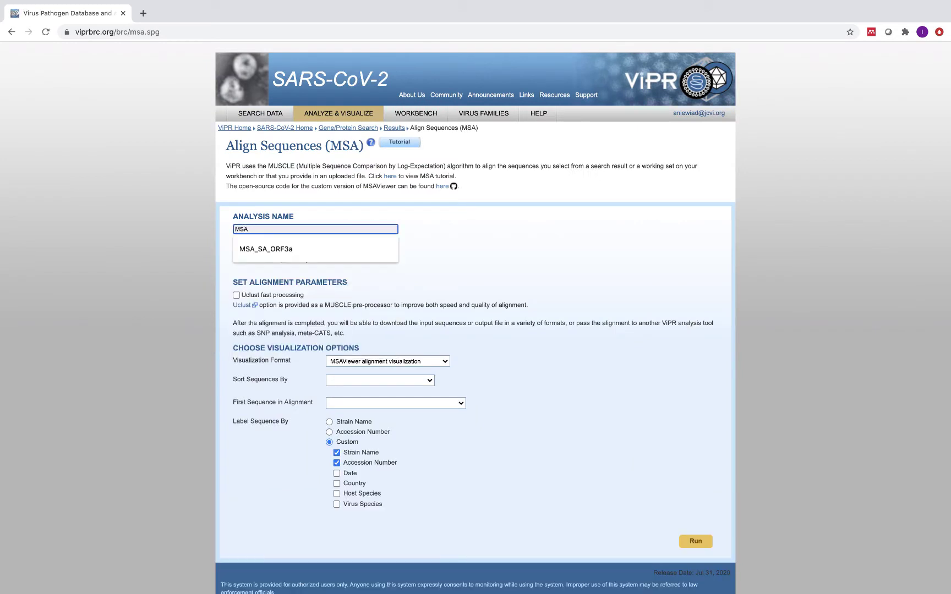
key("Down")
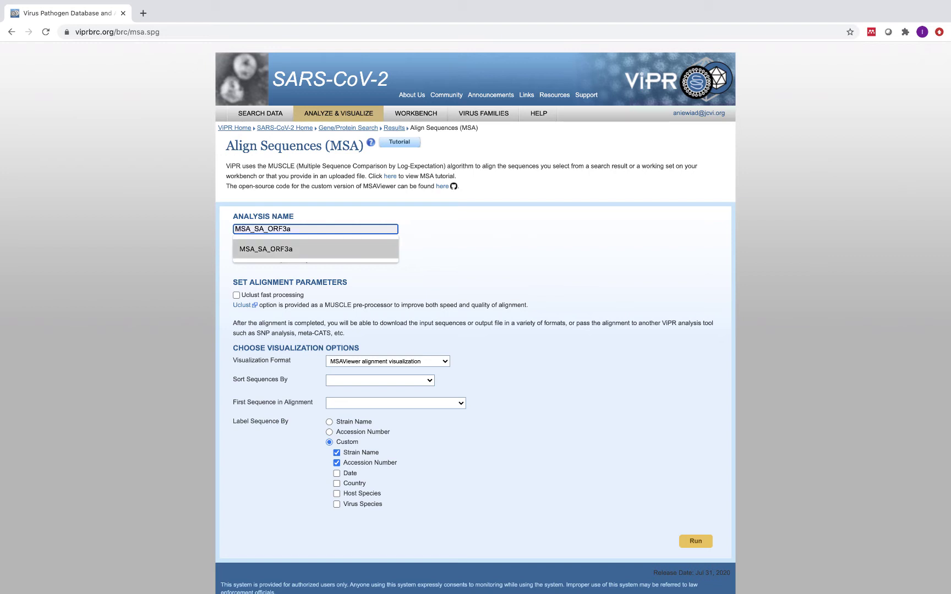
key("Return")
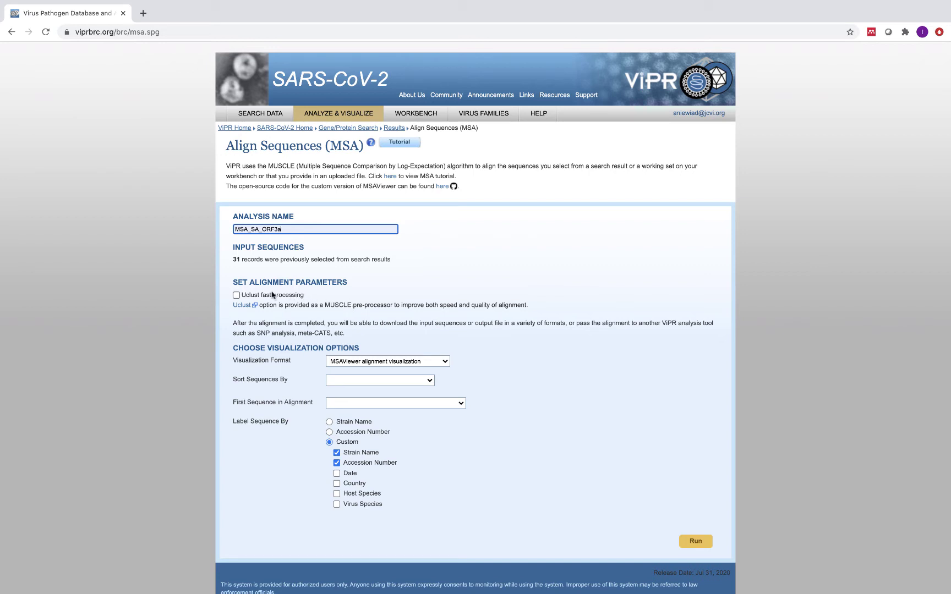
left_click(236, 296)
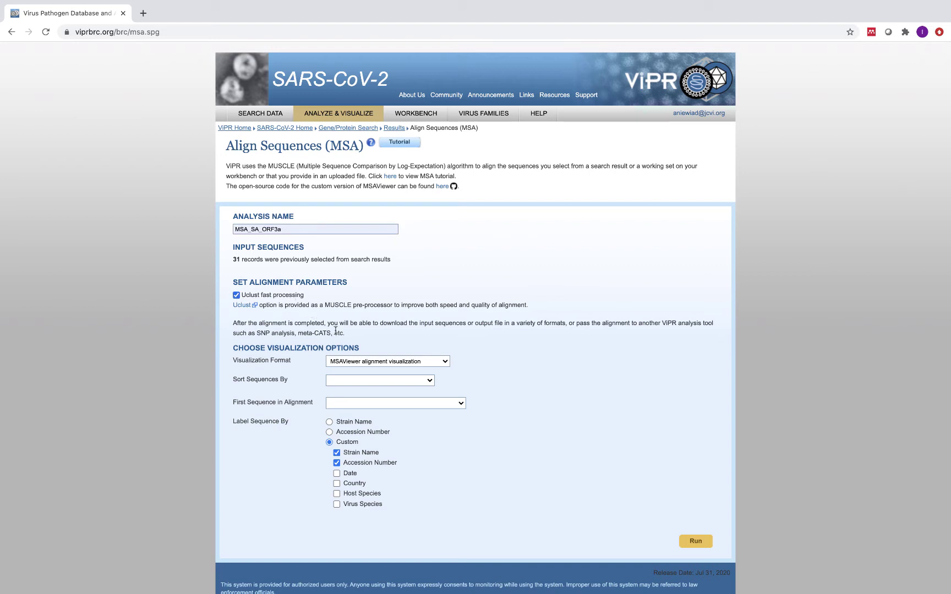
left_click(343, 364)
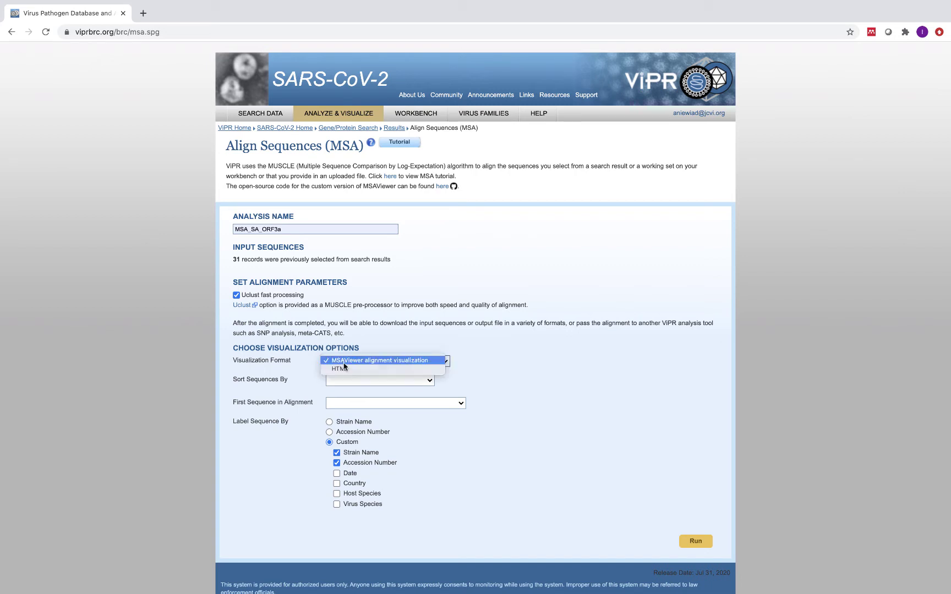
left_click(373, 361)
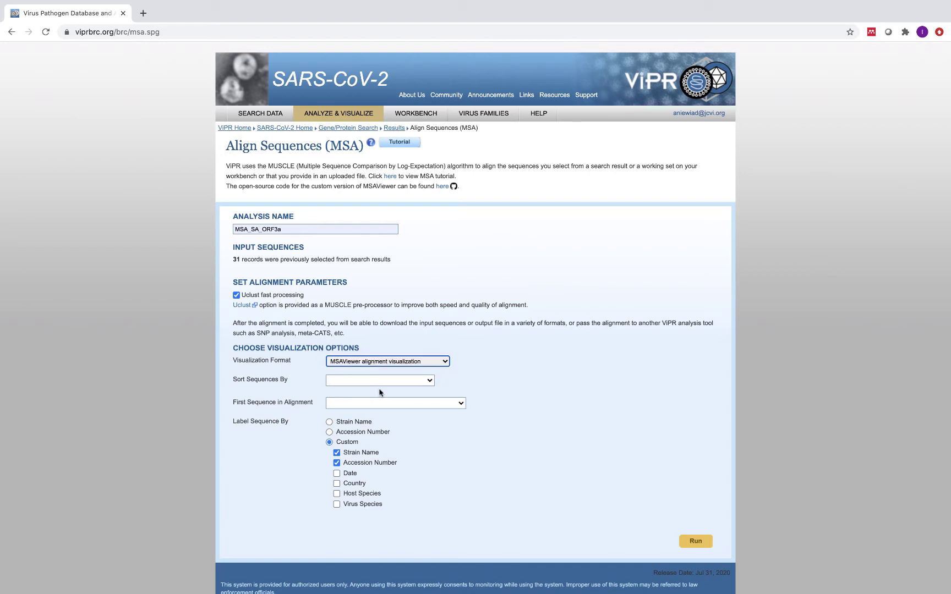
- Sort sequences by Country with no first sequence, labelled by Accession Number and Country
left_click(386, 382)
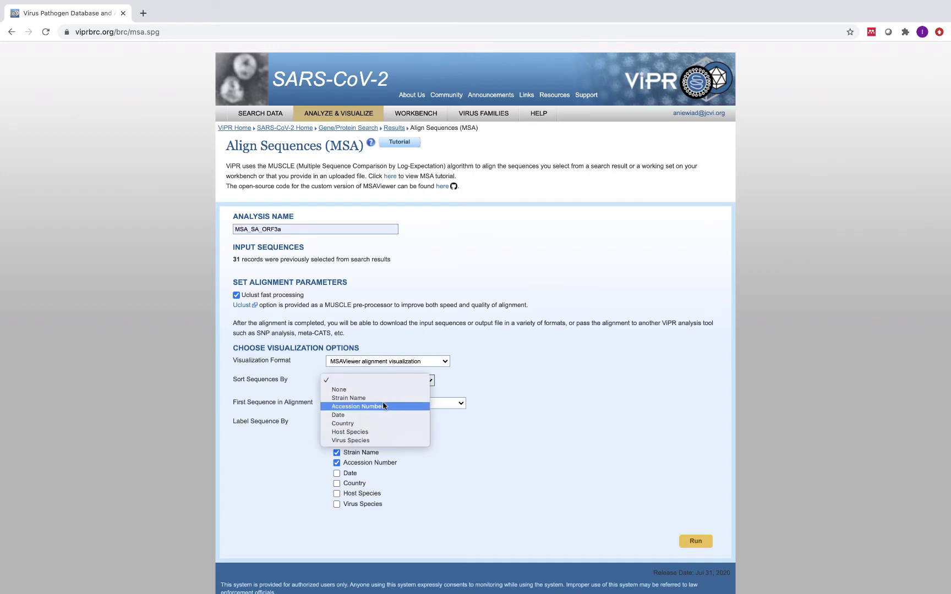
left_click(382, 424)
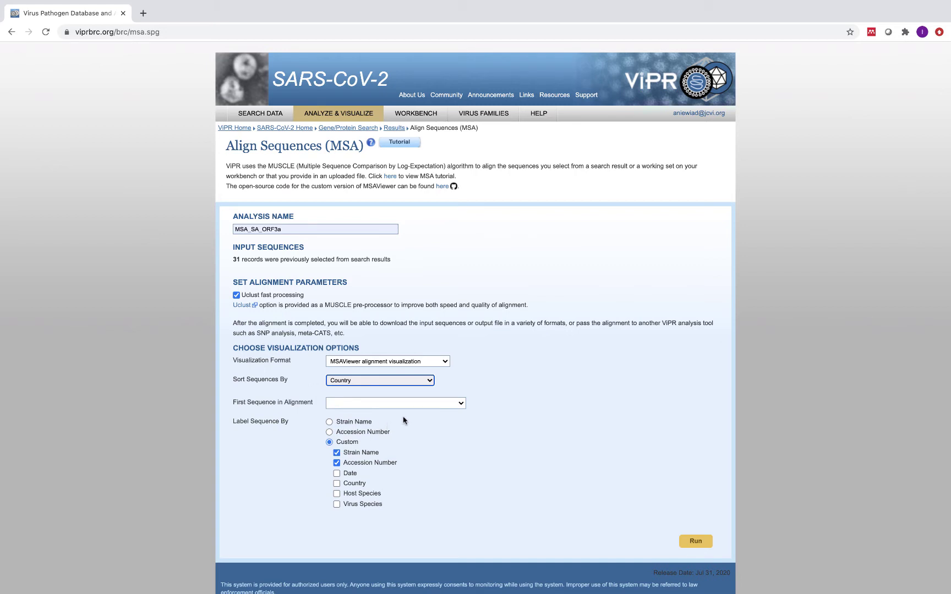
left_click(399, 407)
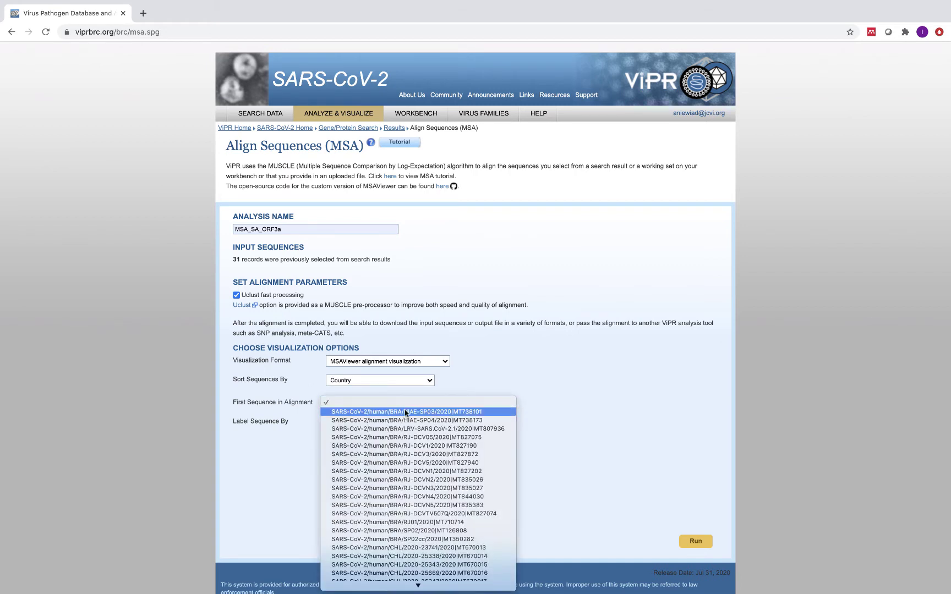
scroll(435, 469, "down", 5)
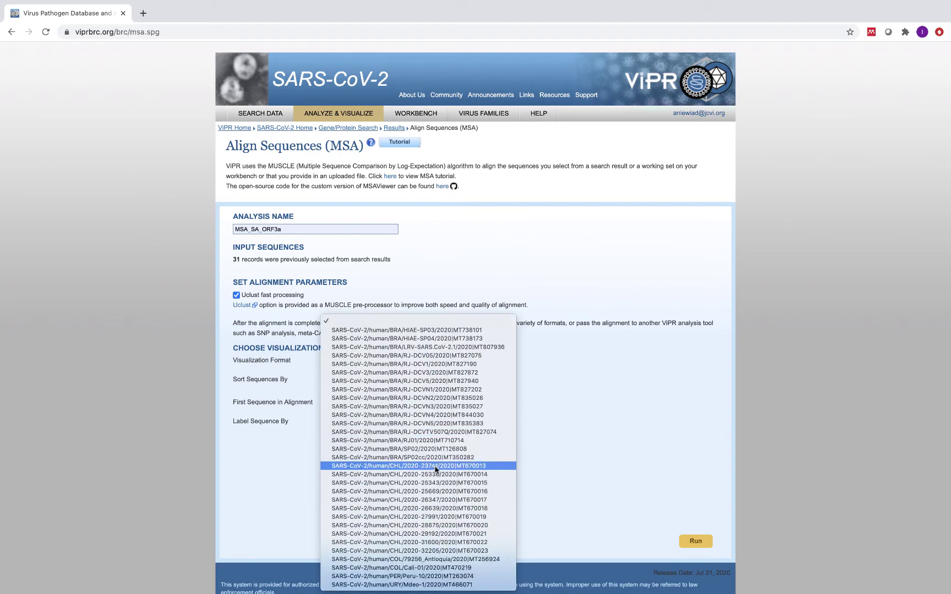
left_click(441, 322)
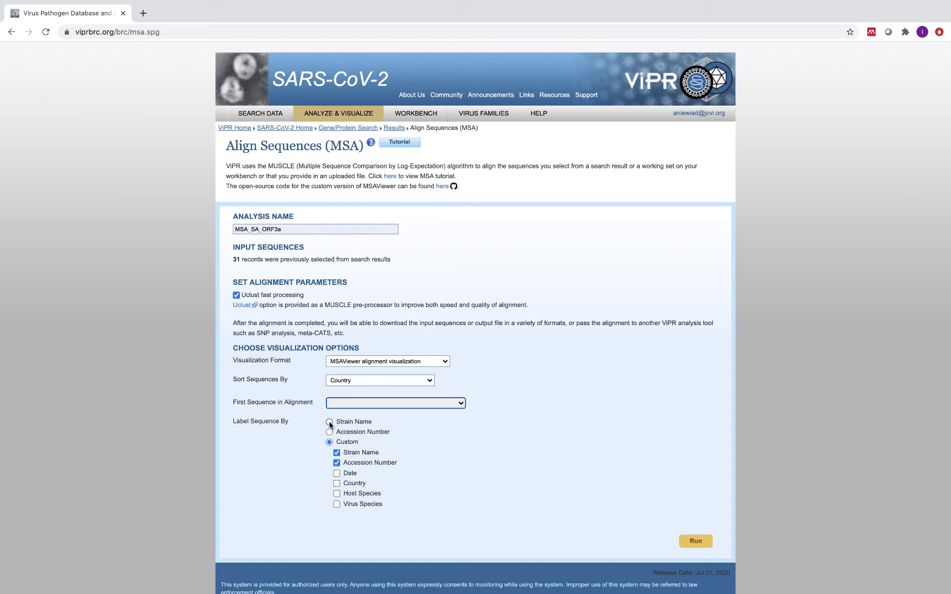
left_click(337, 453)
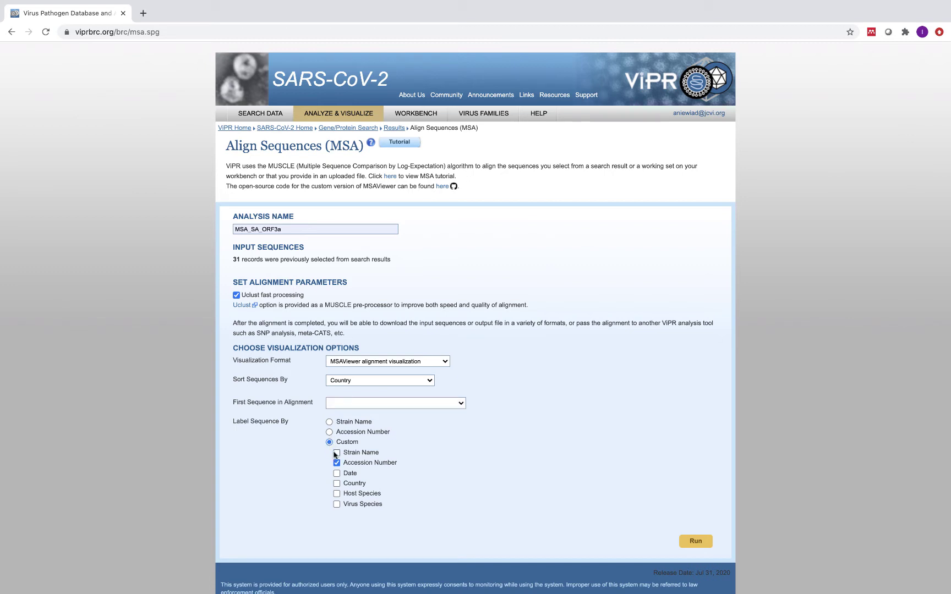
left_click(337, 463)
left_click(336, 484)
- Run the MSA_SA_ORF3a alignment of the 31 ORF3a sequences
left_click(696, 542)
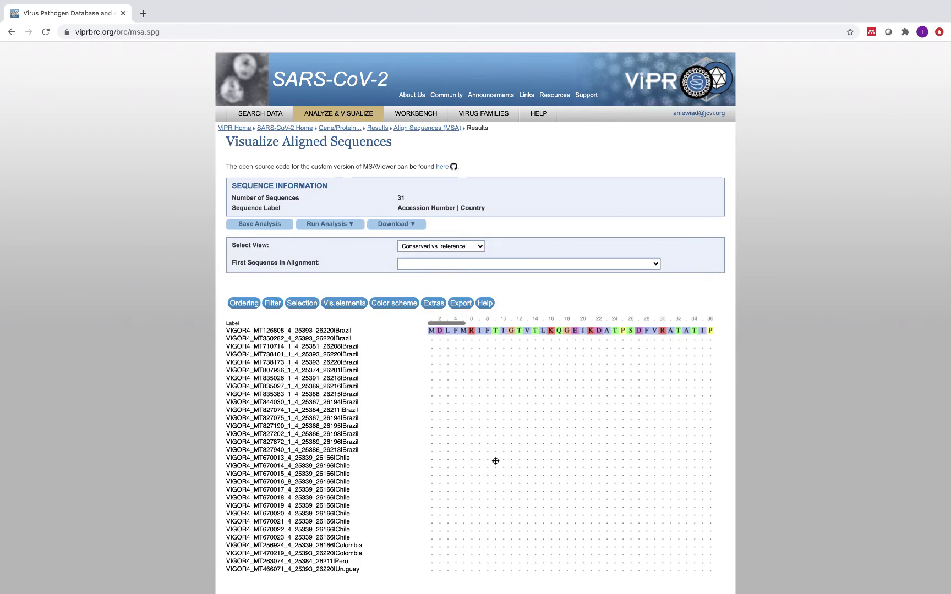
- Switch the alignment to Full character view and scroll across the residues
left_click(462, 246)
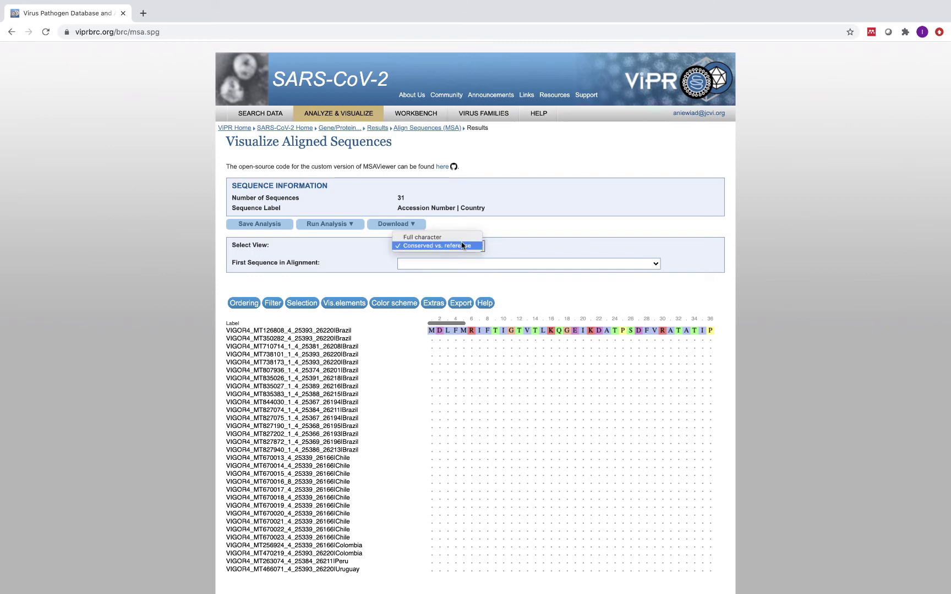
left_click(457, 235)
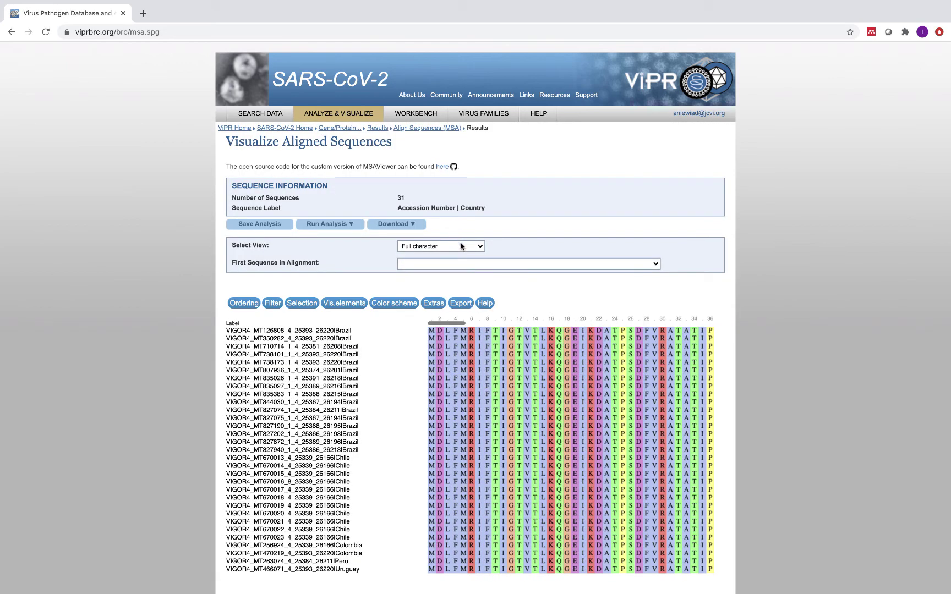
scroll(483, 414, "right", 5)
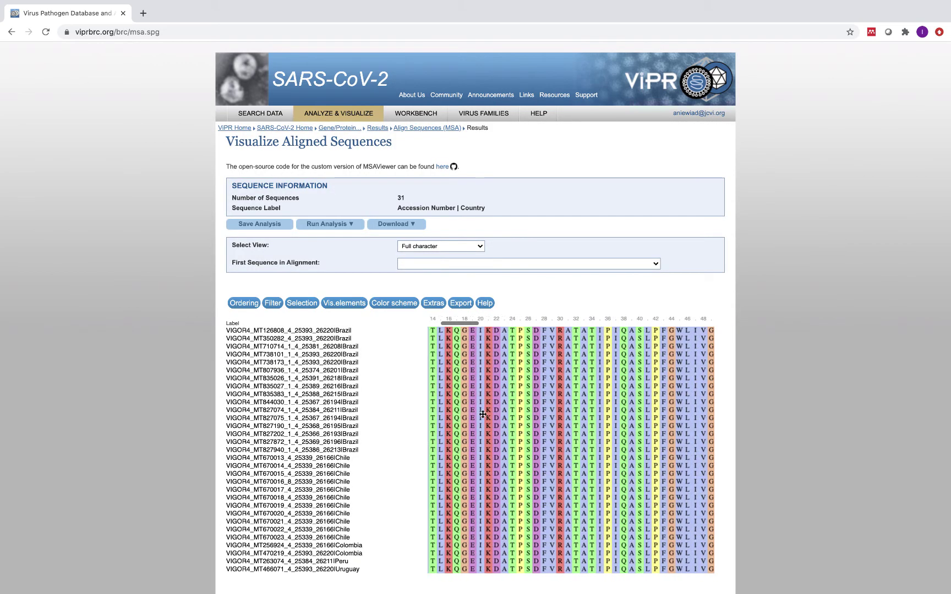
scroll(482, 414, "right", 5)
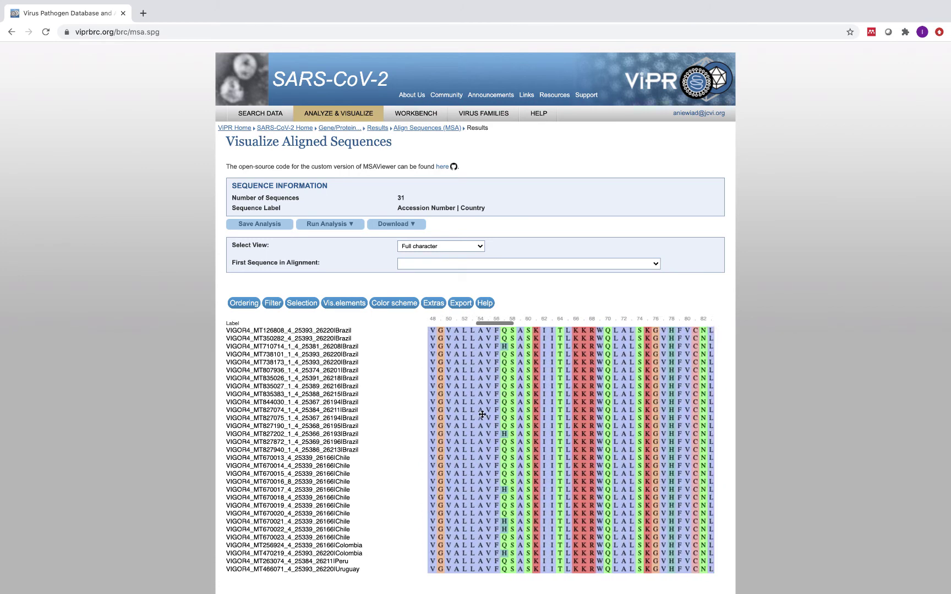
scroll(483, 413, "left", 9)
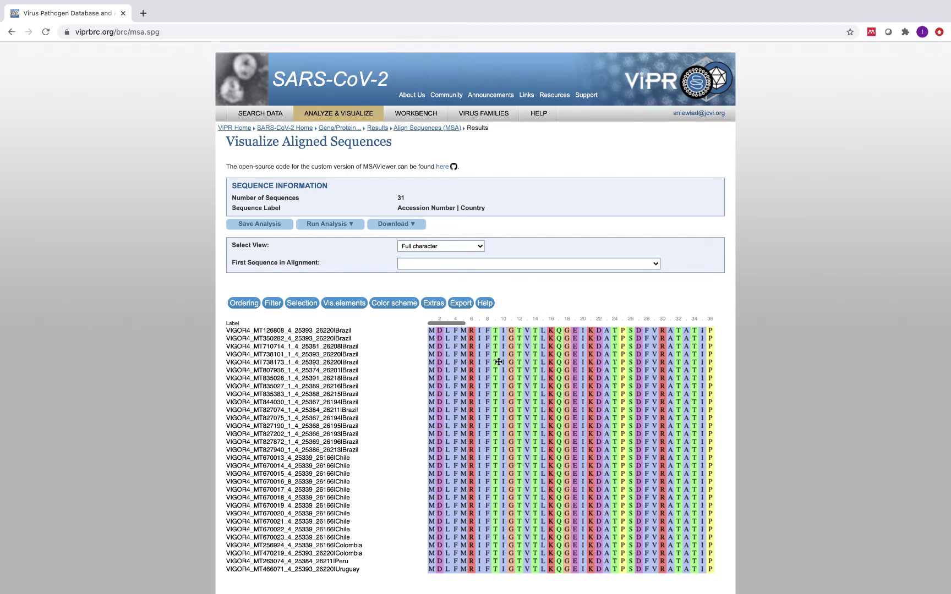
scroll(514, 425, "right", 5)
scroll(514, 425, "right", 4)
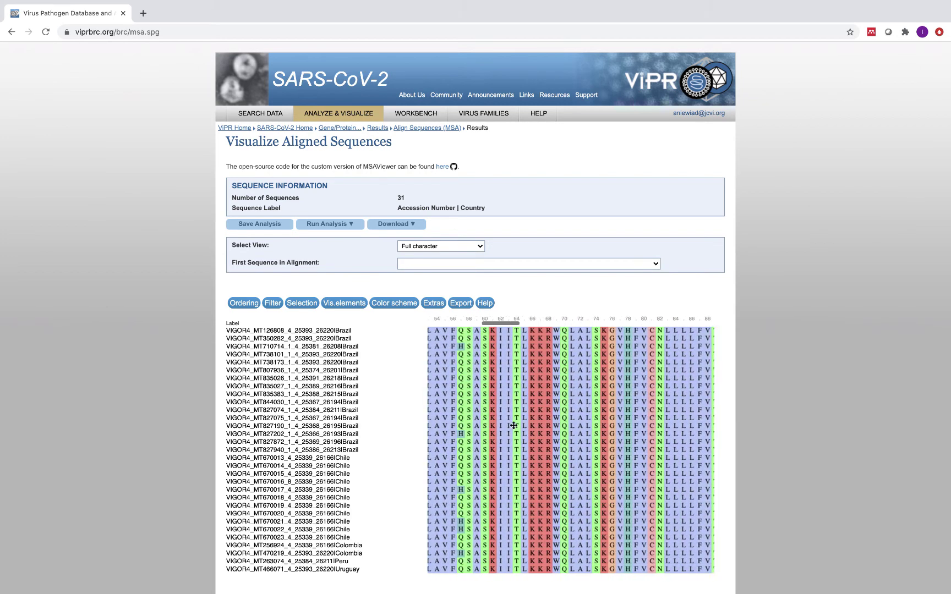
scroll(510, 428, "left", 4)
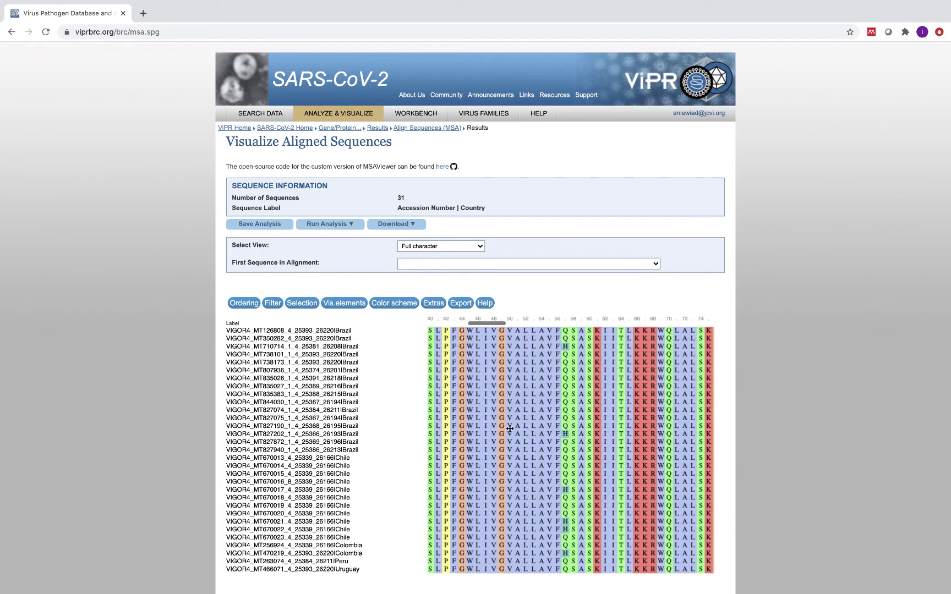
scroll(510, 428, "left", 4)
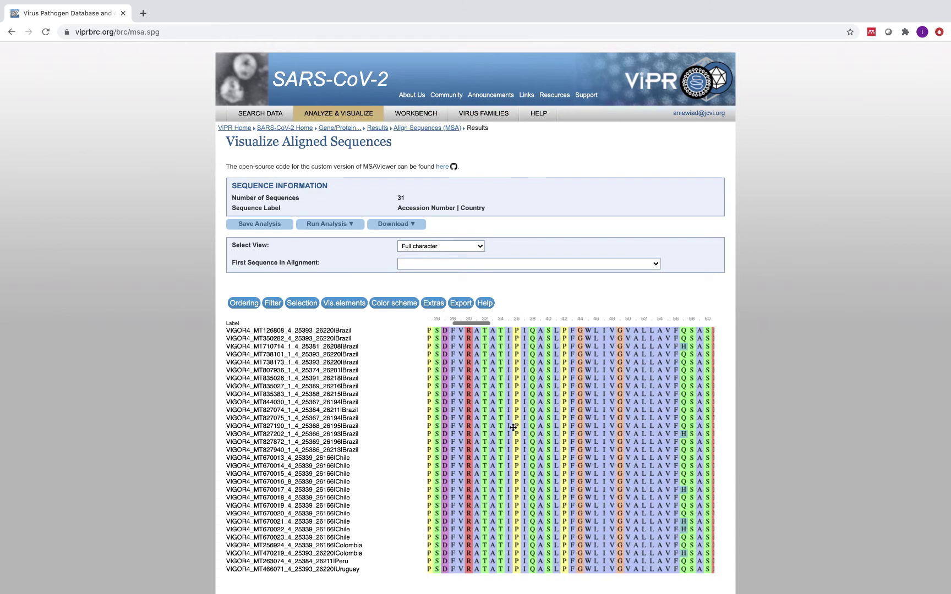
scroll(512, 427, "left", 1)
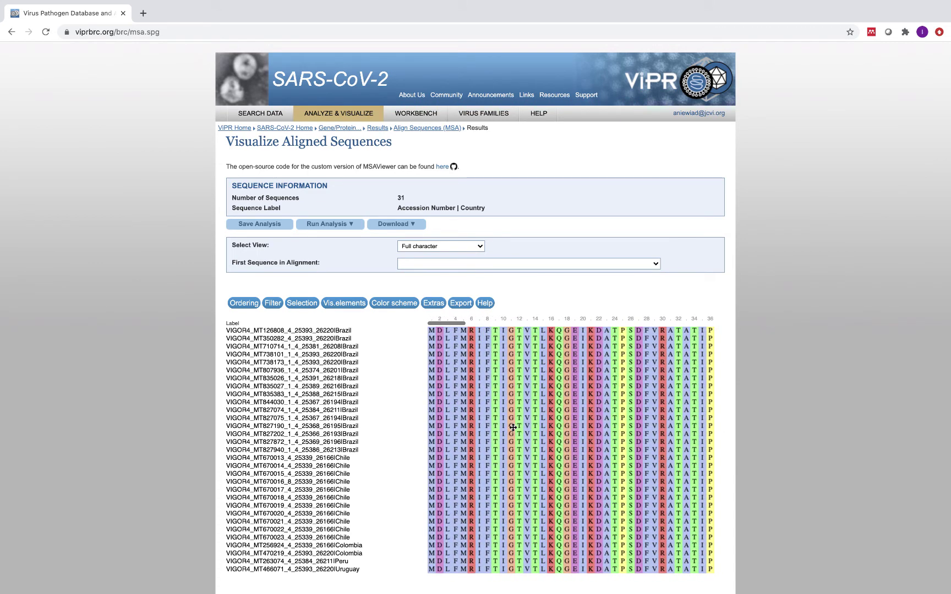
left_click(454, 247)
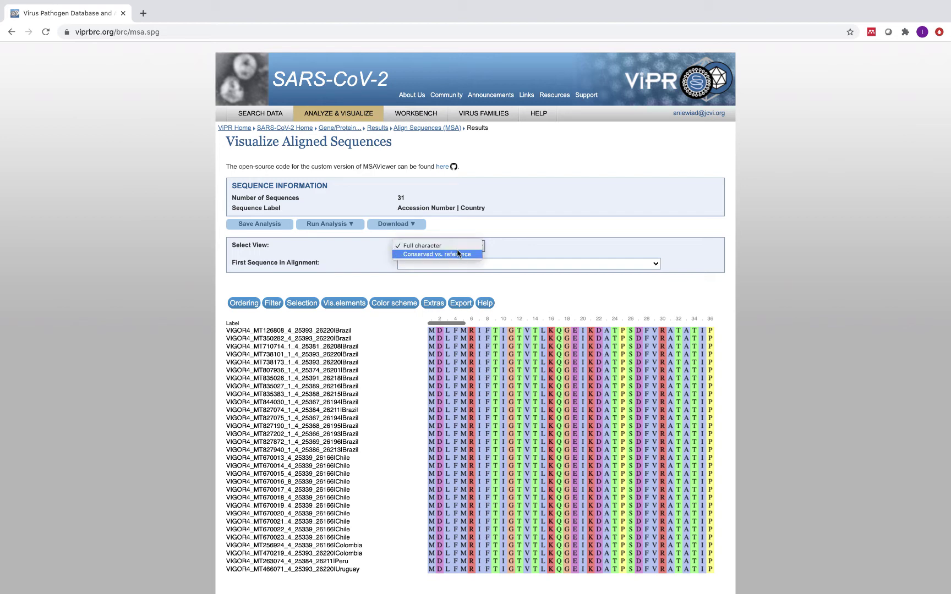
left_click(463, 255)
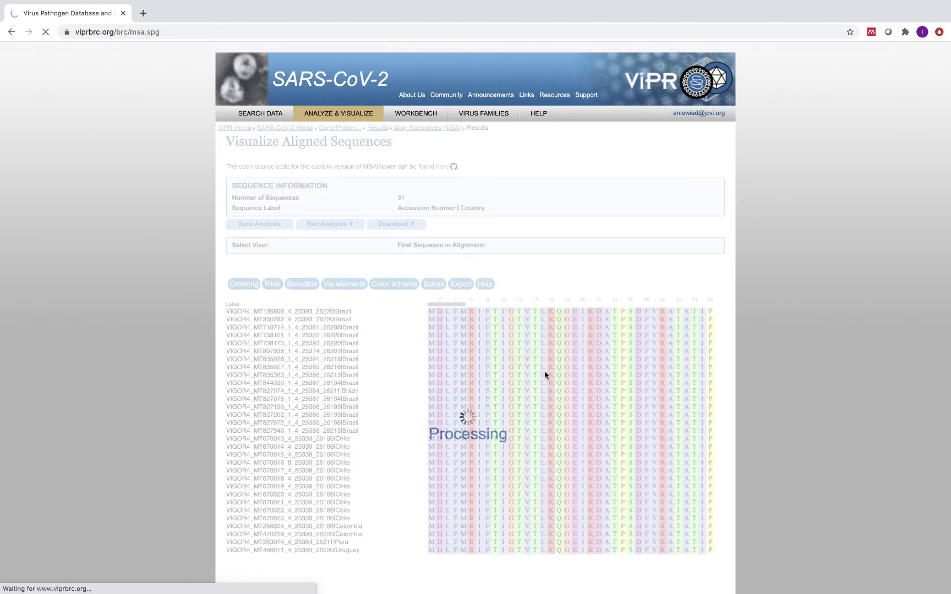
scroll(545, 373, "right", 10)
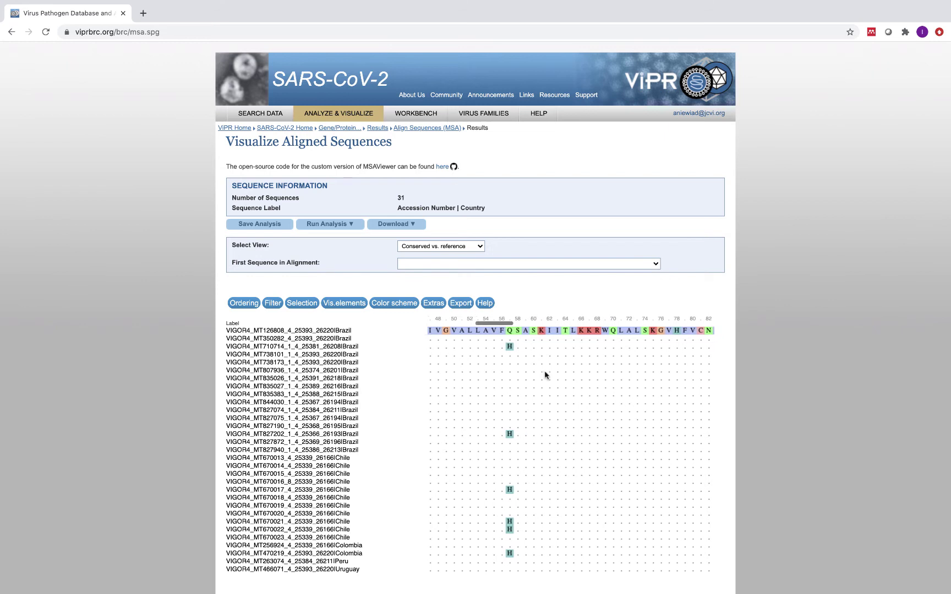
scroll(545, 375, "right", 2)
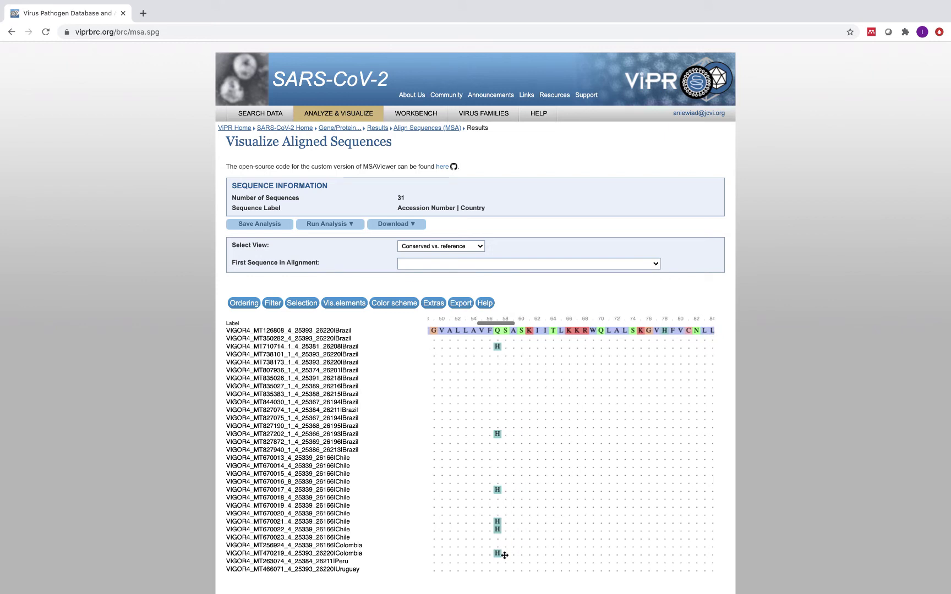
scroll(655, 450, "right", 10)
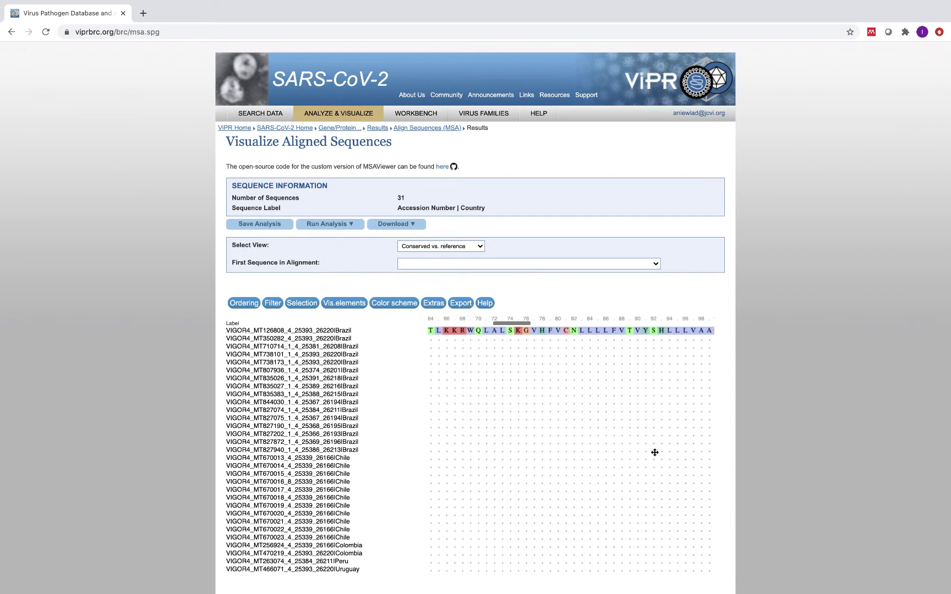
scroll(654, 453, "left", 10)
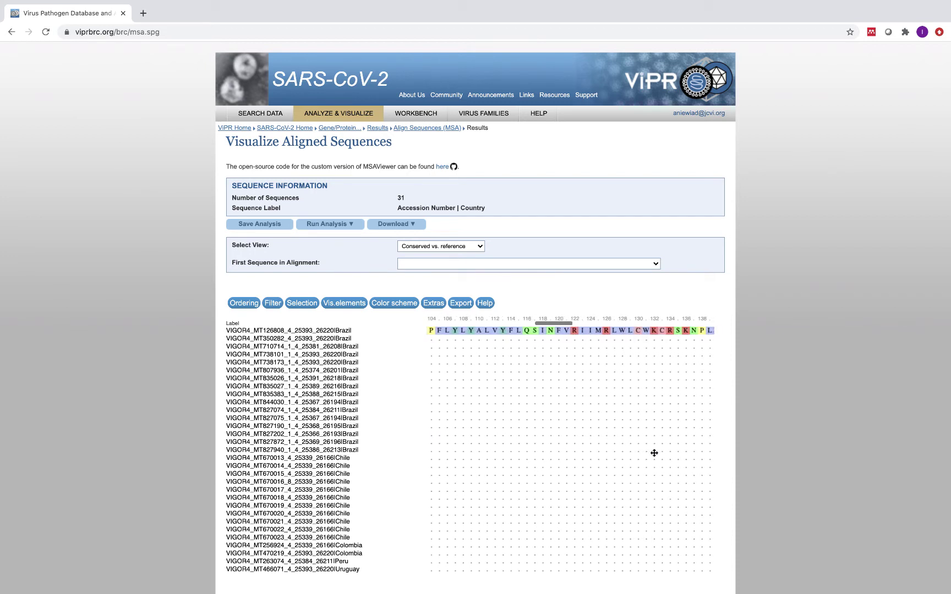
scroll(653, 453, "left", 2)
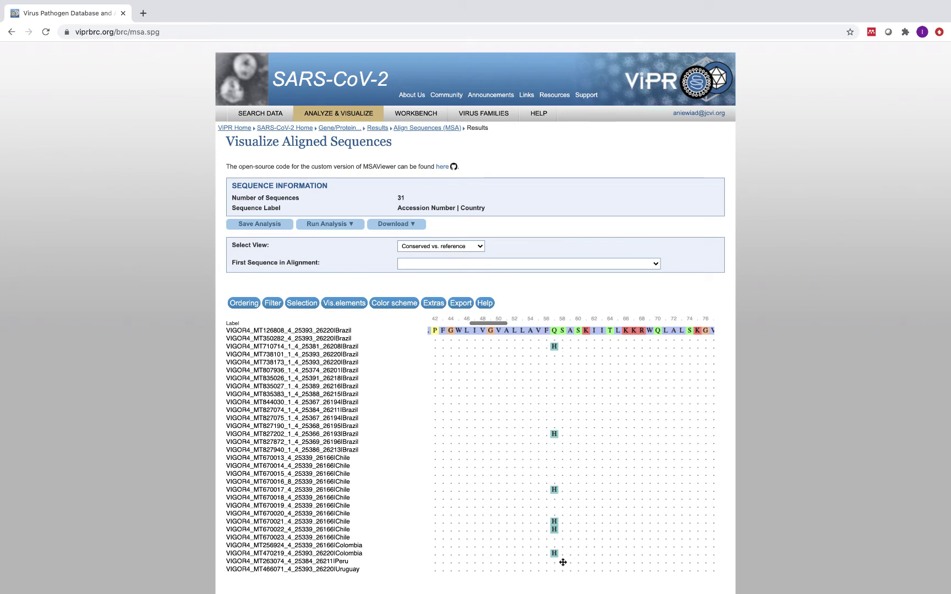
scroll(636, 496, "right", 12)
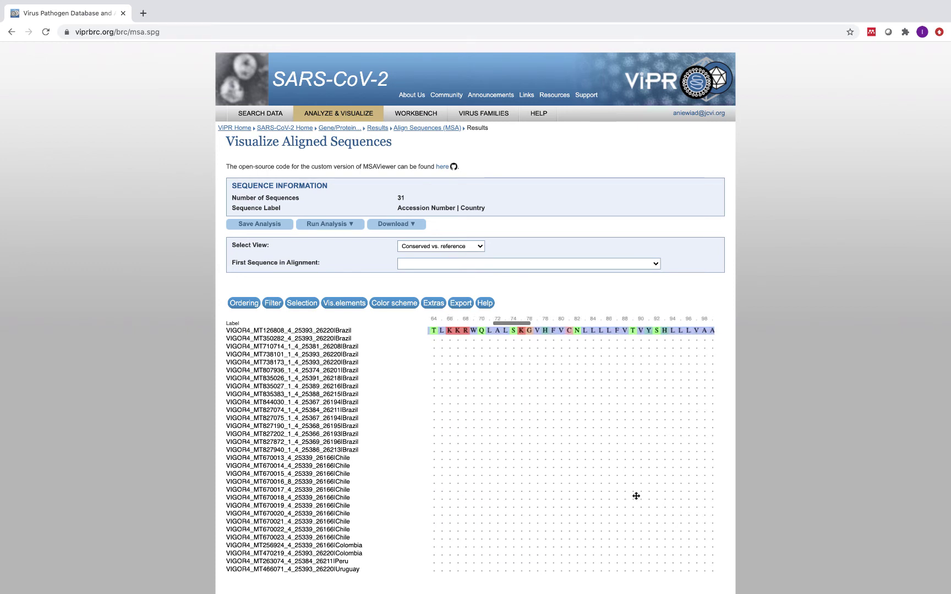
scroll(637, 496, "right", 12)
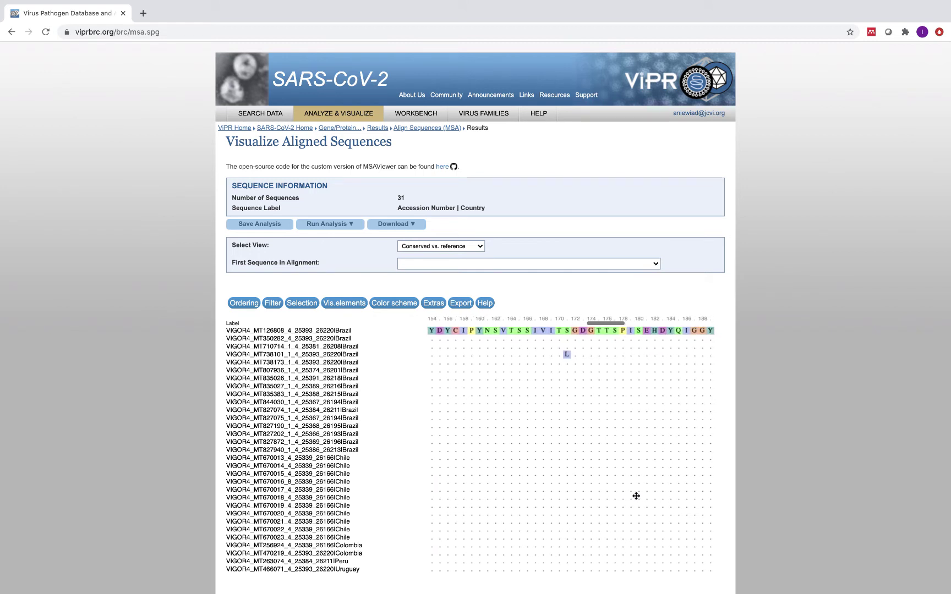
scroll(636, 496, "right", 10)
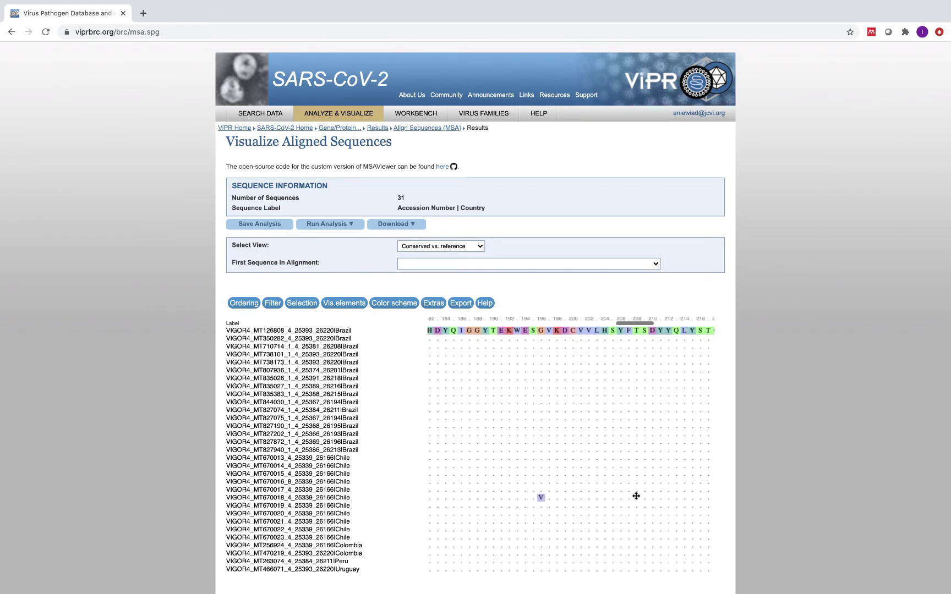
scroll(635, 497, "left", 20)
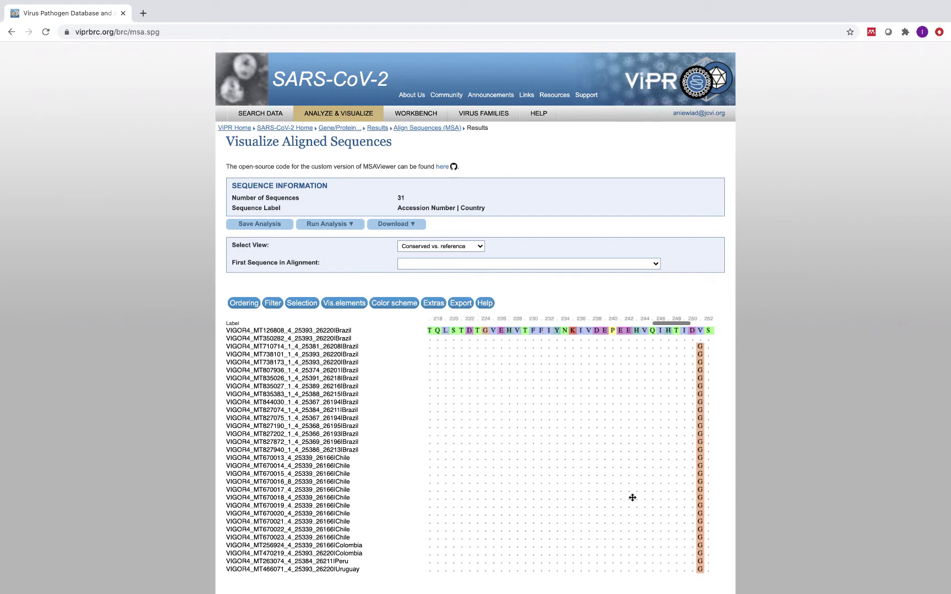
scroll(632, 497, "left", 20)
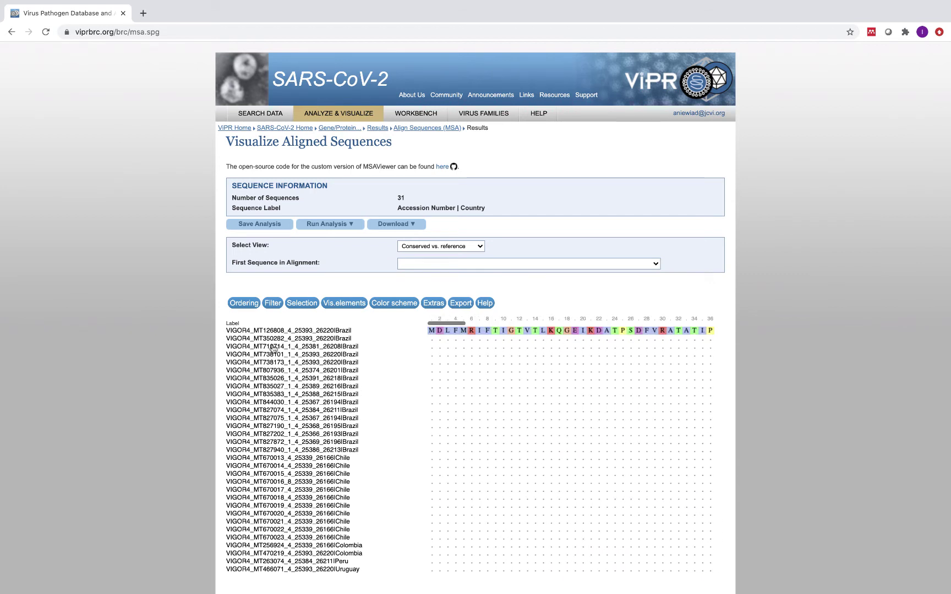
- Browse the Ordering, Filter, Selection and Vis.elements menus, then view the Color scheme list
left_click(249, 307)
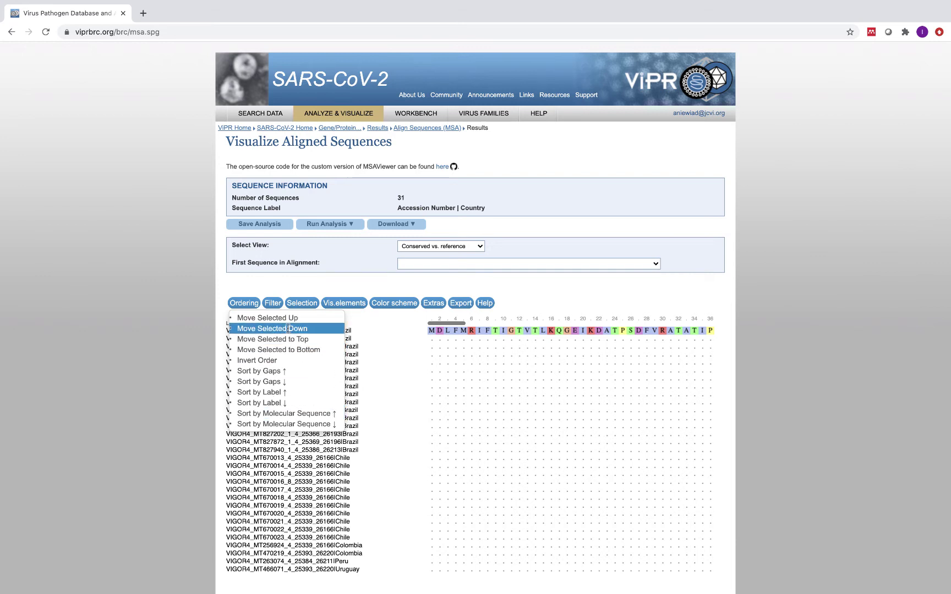
left_click(274, 305)
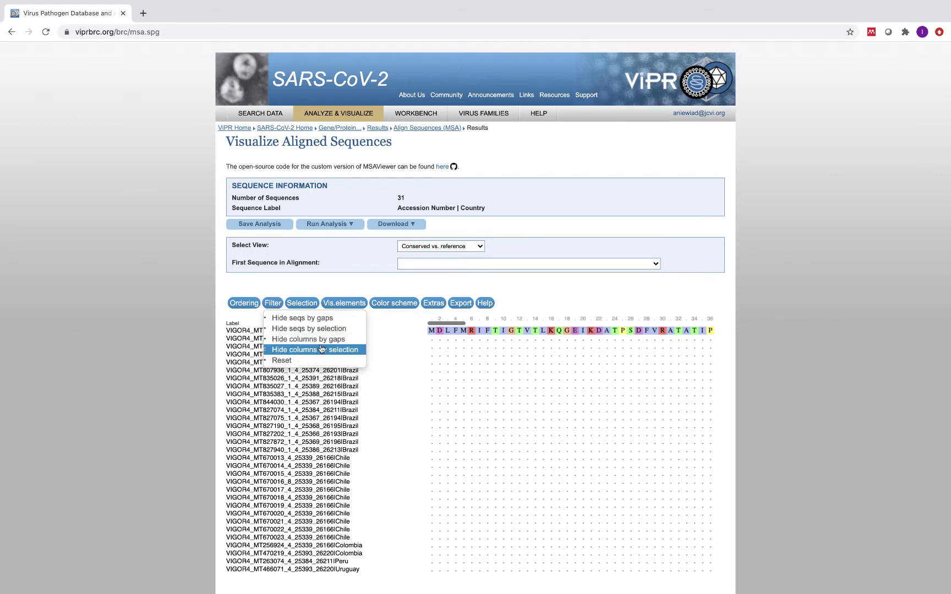
left_click(309, 309)
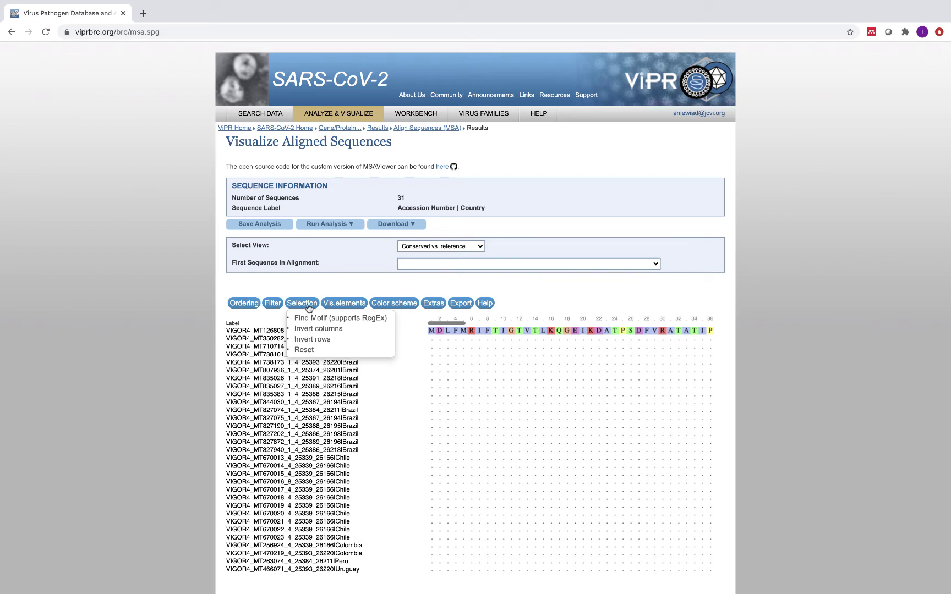
left_click(341, 306)
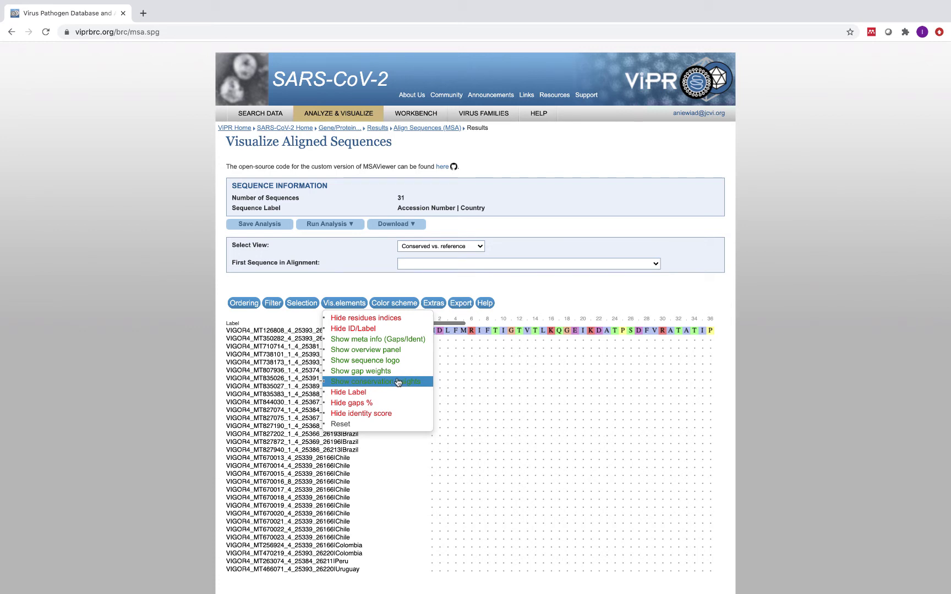
left_click(402, 306)
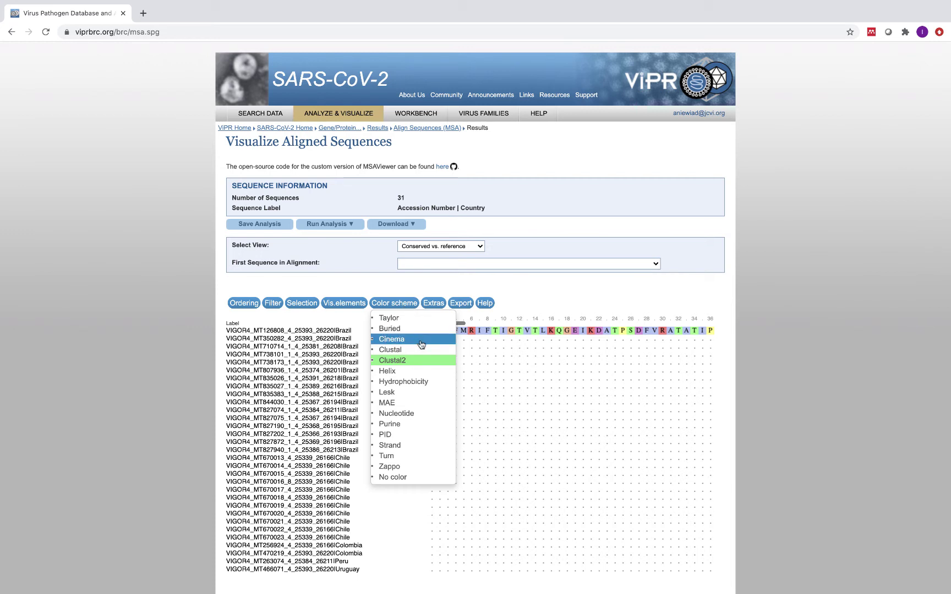
- Colour the ORF3a alignment by Hydrophobicity, then scan right for mismatches and back to the start
left_click(423, 385)
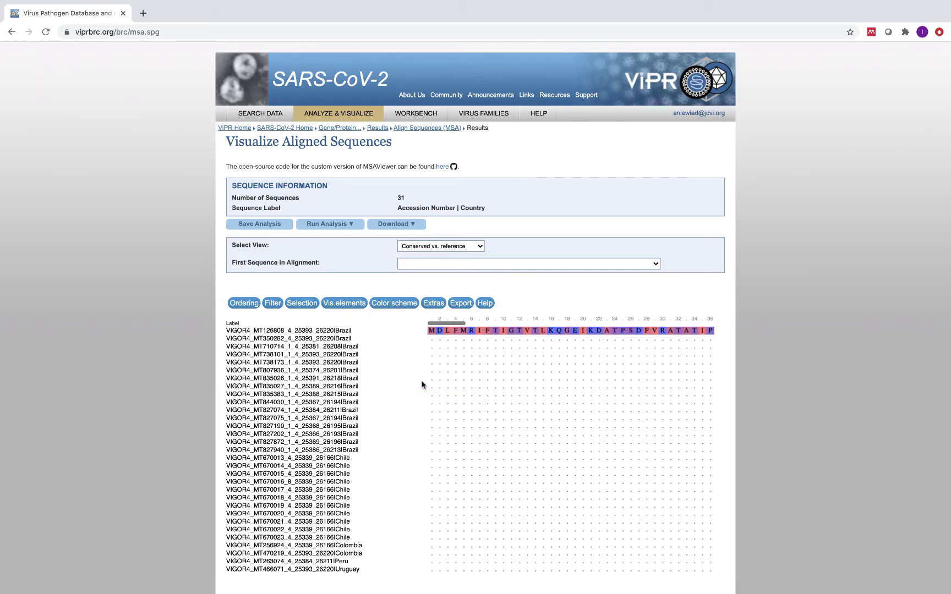
scroll(458, 399, "right", 10)
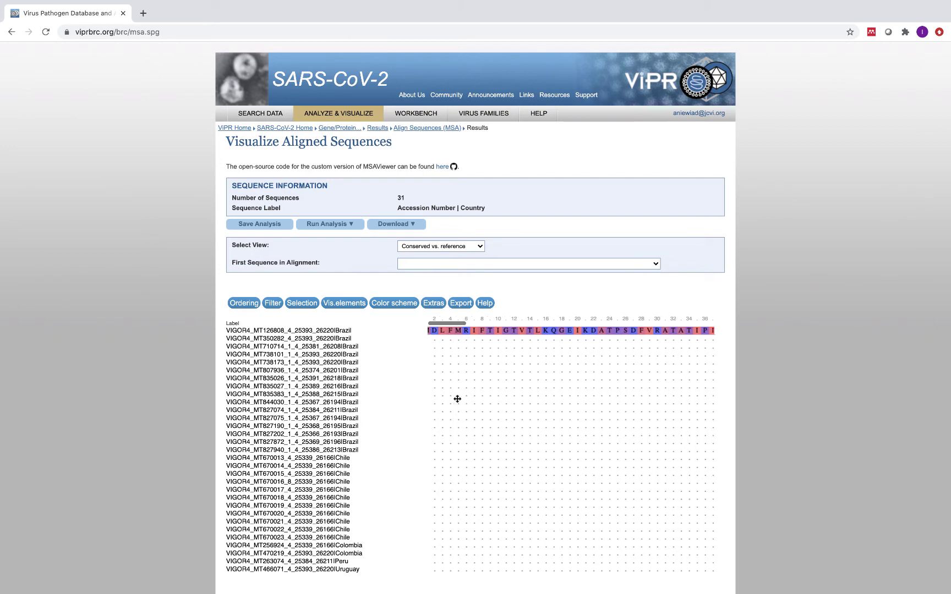
scroll(457, 399, "right", 3)
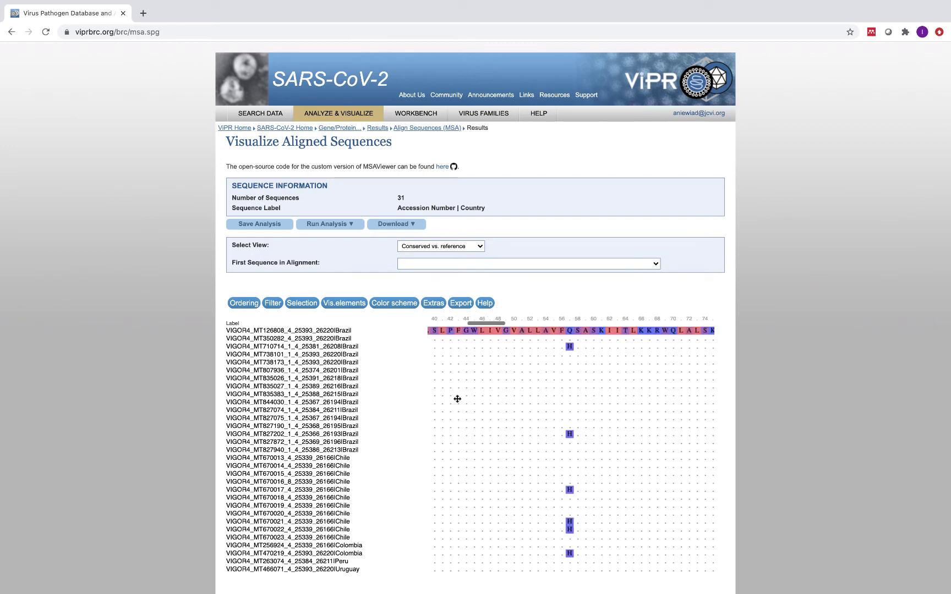
scroll(457, 399, "right", 4)
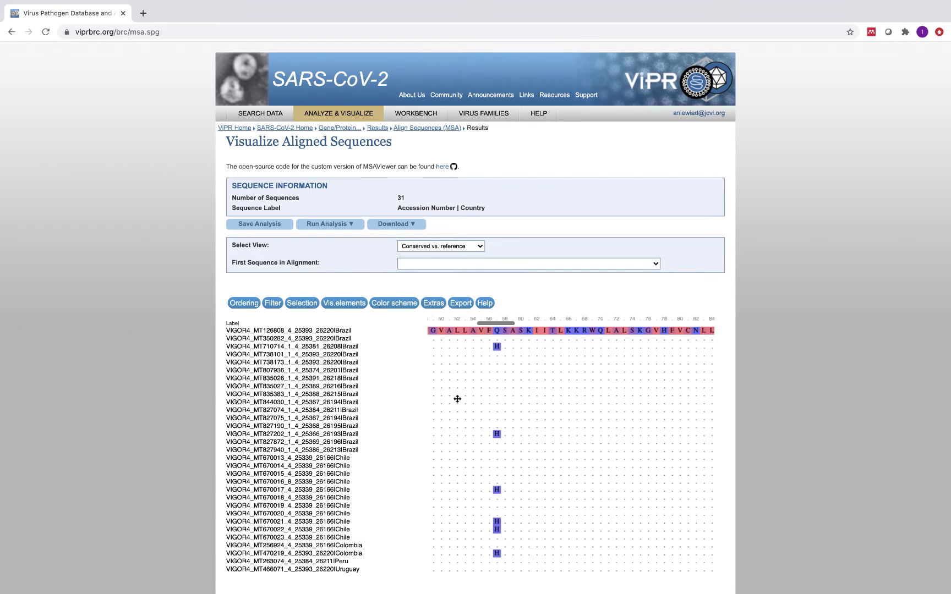
scroll(606, 405, "right", 1)
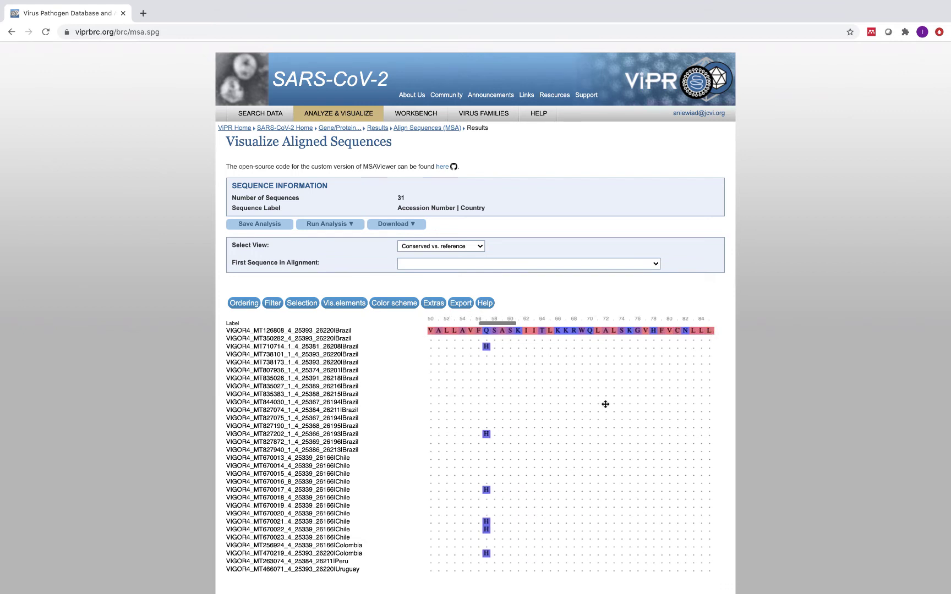
scroll(605, 405, "right", 1)
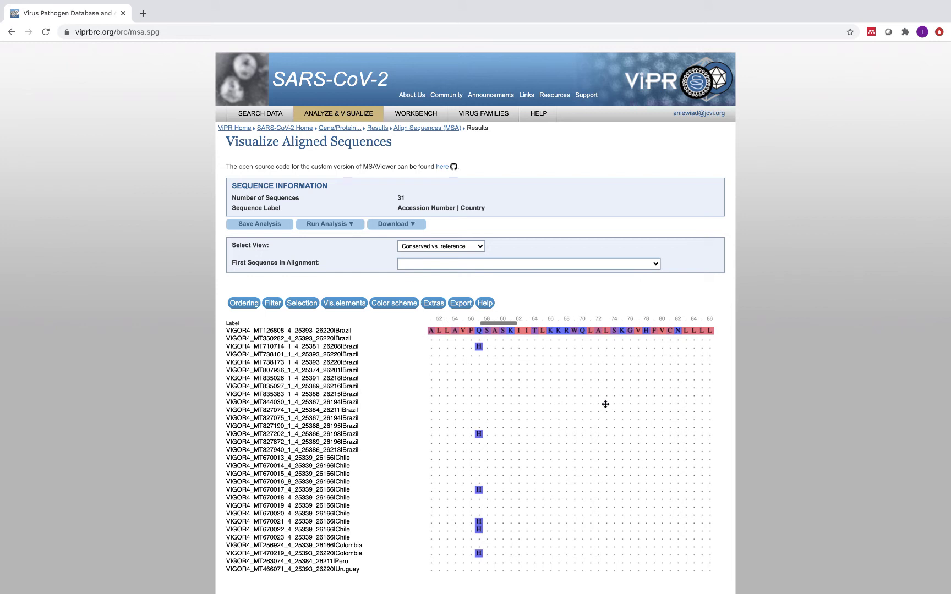
scroll(486, 350, "right", 10)
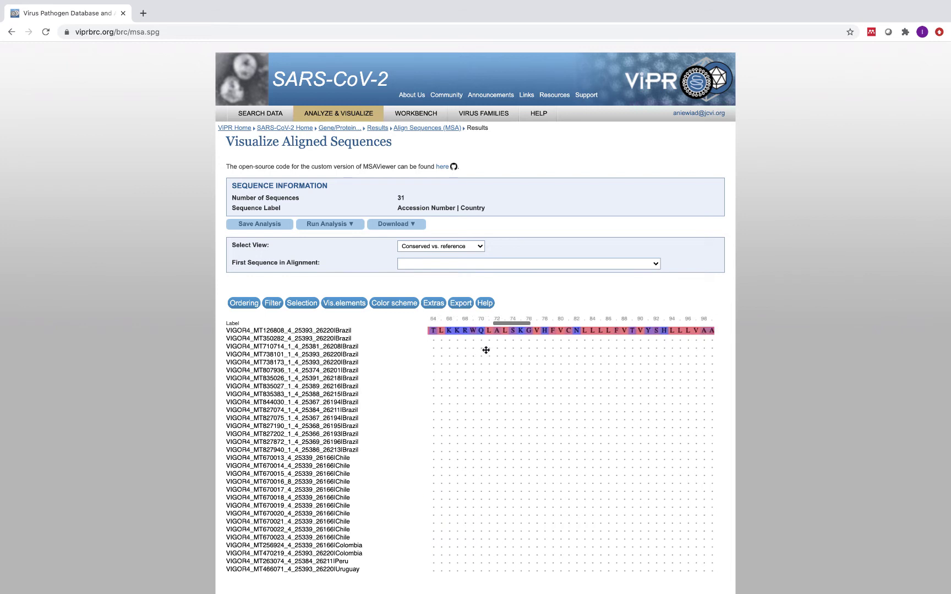
scroll(486, 350, "right", 20)
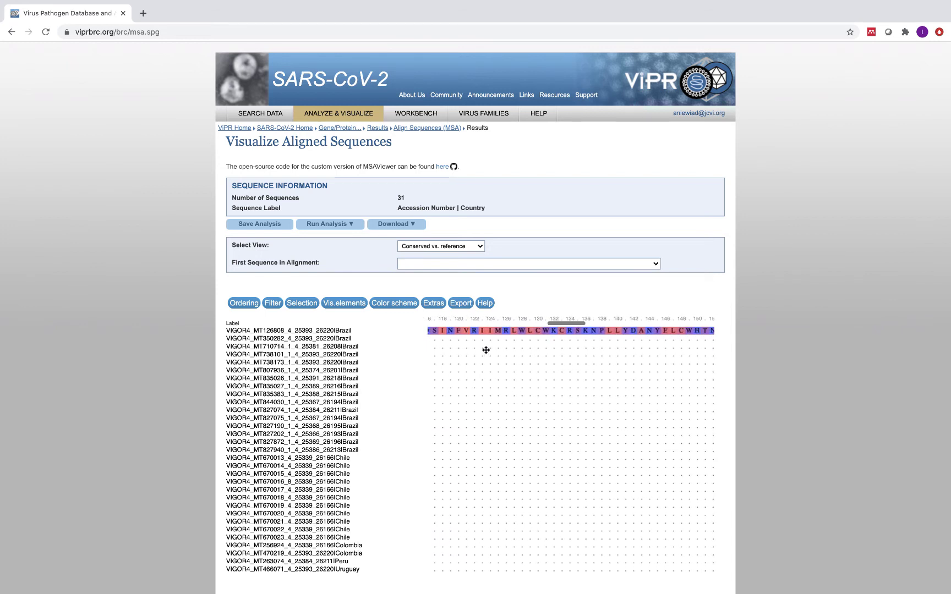
scroll(486, 350, "right", 8)
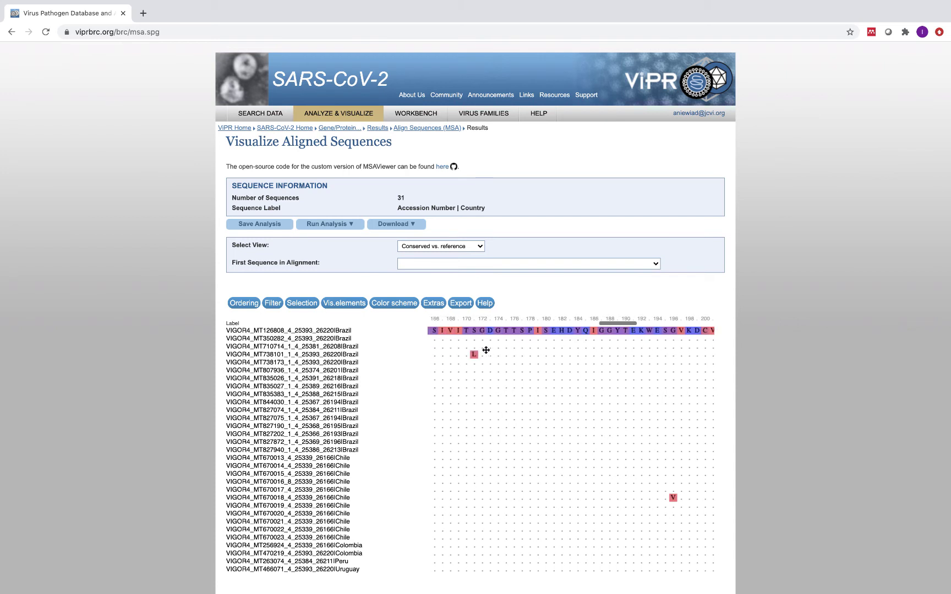
scroll(486, 350, "left", 20)
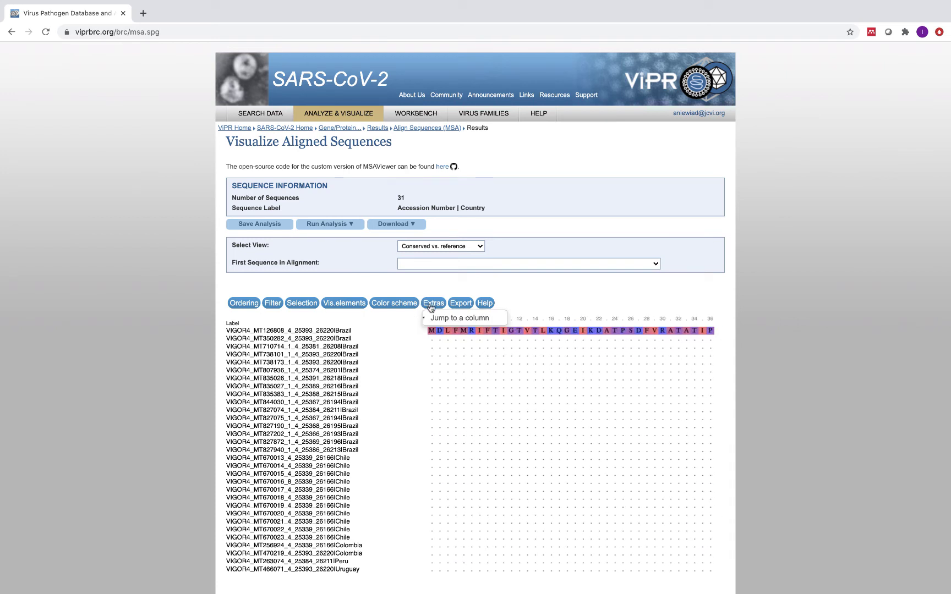
- Show the alignment's download choices: input FASTA, aligned-FASTA result, or result in a chosen format
left_click(455, 305)
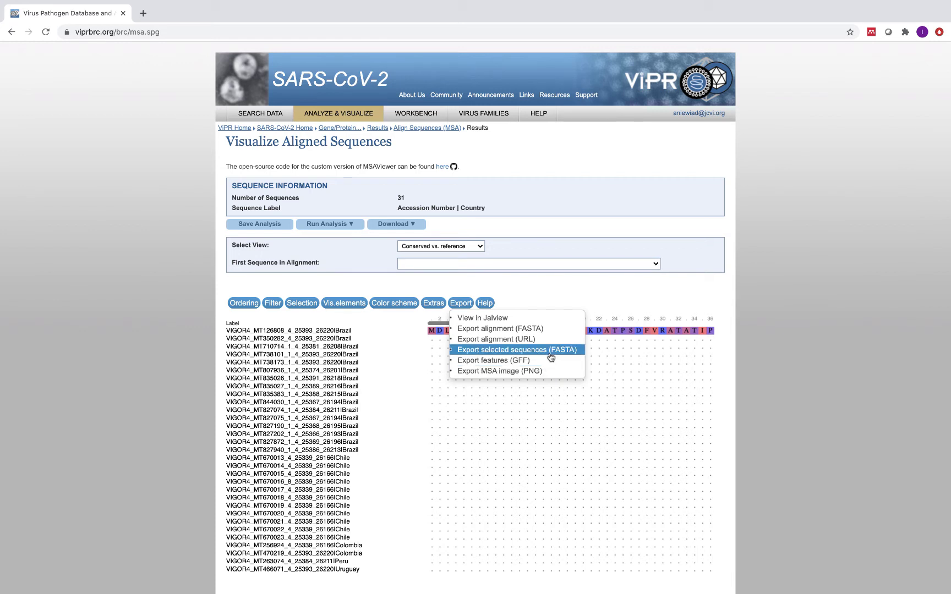
left_click(404, 225)
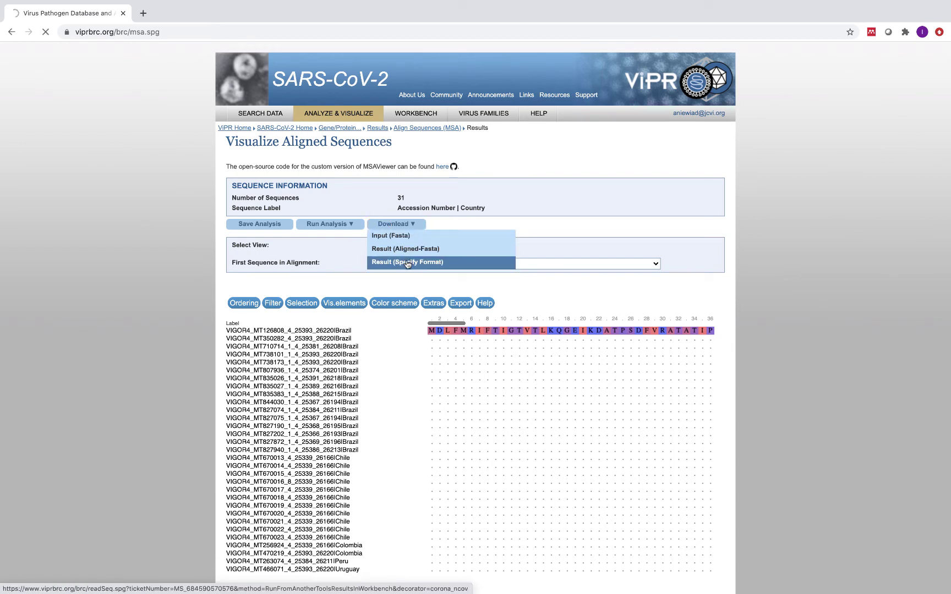
- Open the format conversion for the 31-record result and review the formats, leaving ACEDB
left_click(407, 263)
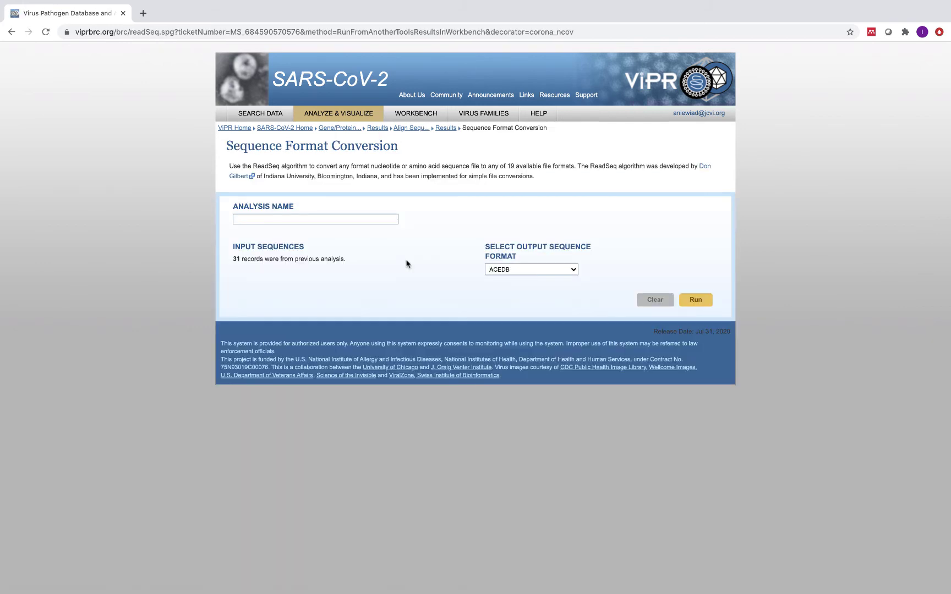
left_click(544, 266)
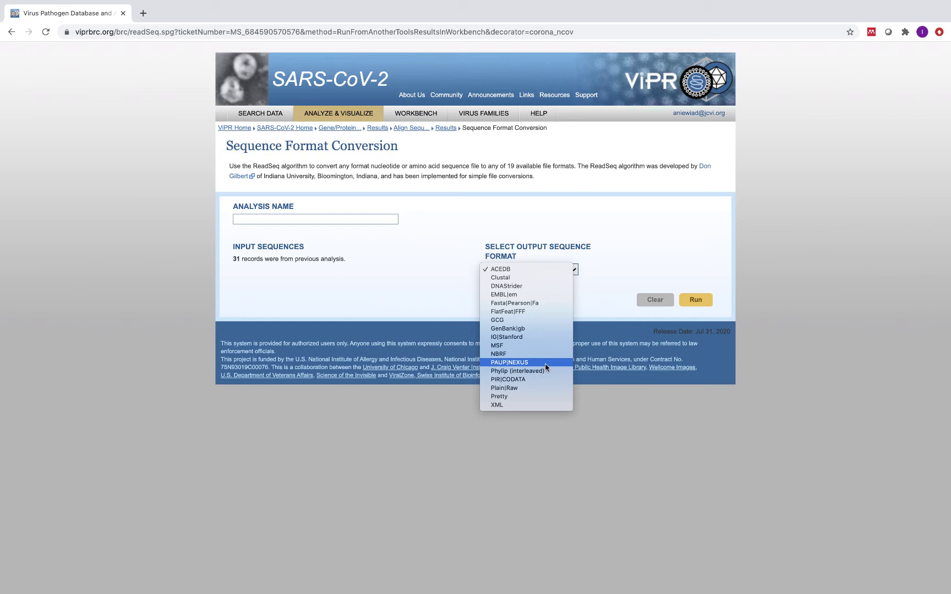
left_click(597, 231)
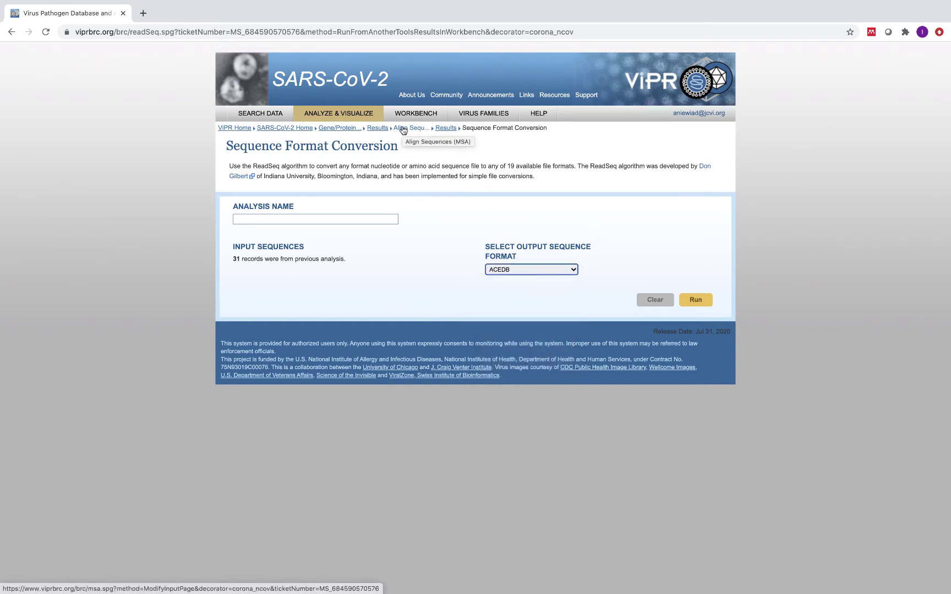
- Visit the WORKBENCH page, then return to the Sequence Format Conversion page
mouse_move(387, 119)
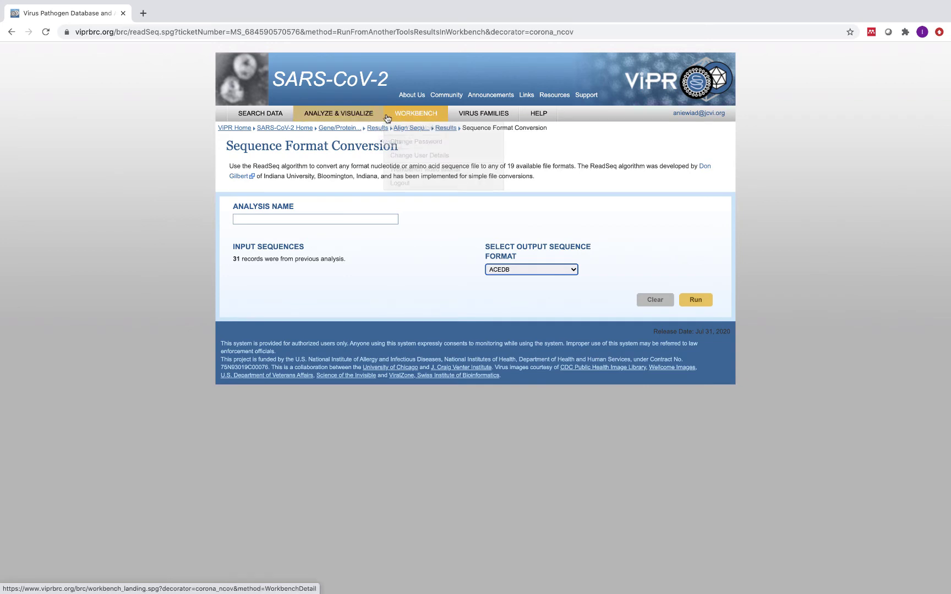
left_click(407, 115)
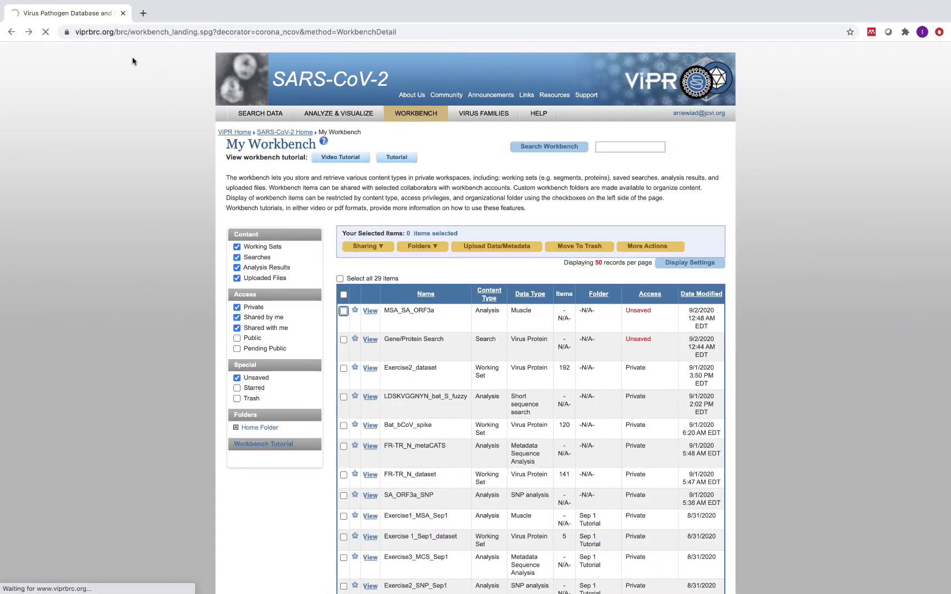
left_click(11, 34)
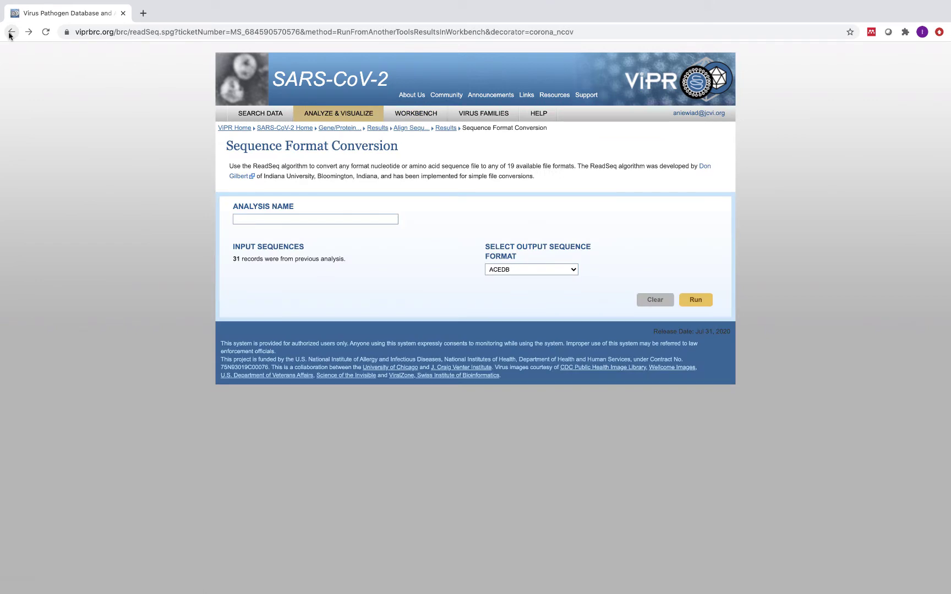
- Back on the alignment, run a sequence variation (SNP) analysis named SA_ORF3a_SNP
left_click(10, 34)
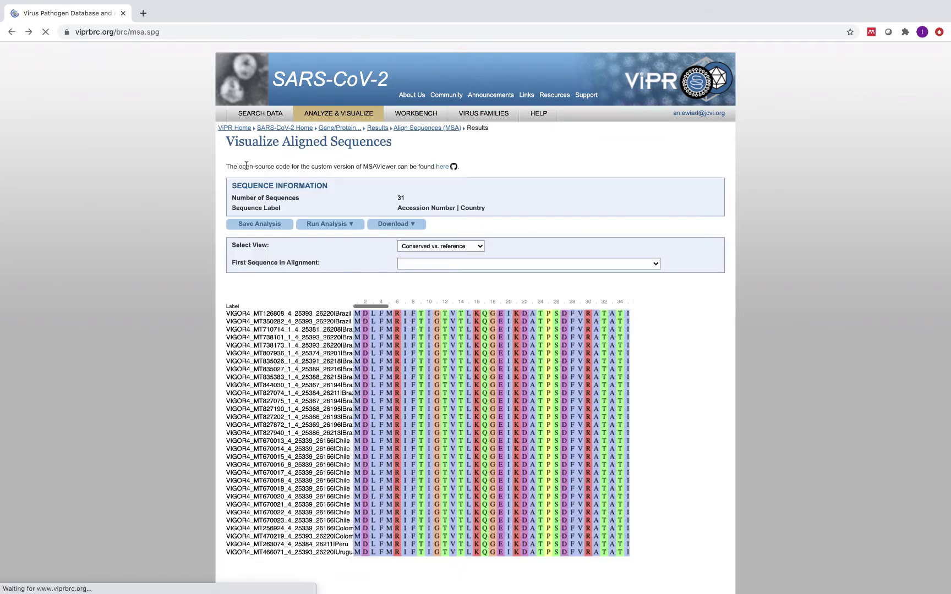
mouse_move(346, 229)
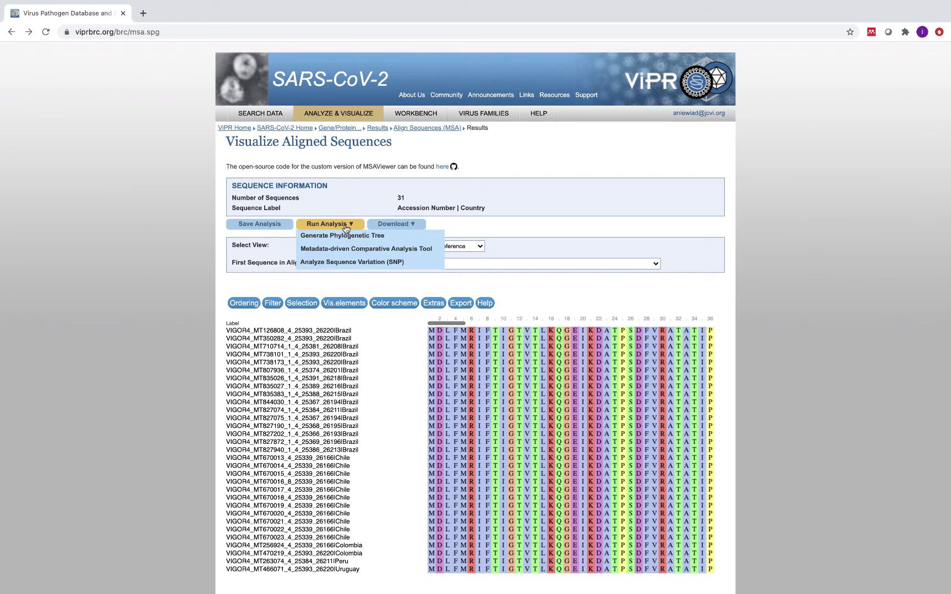
left_click(344, 266)
left_click(323, 292)
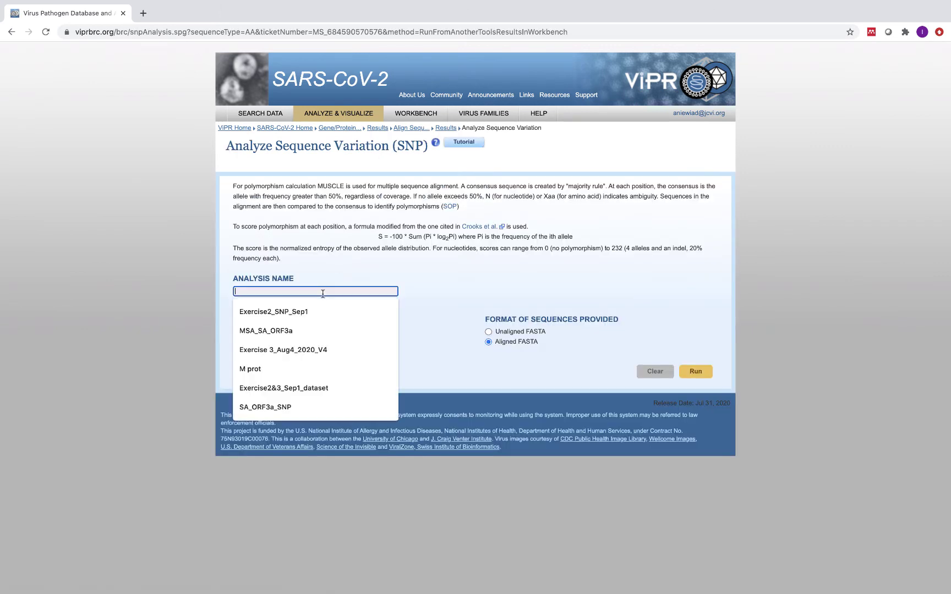
type("SA")
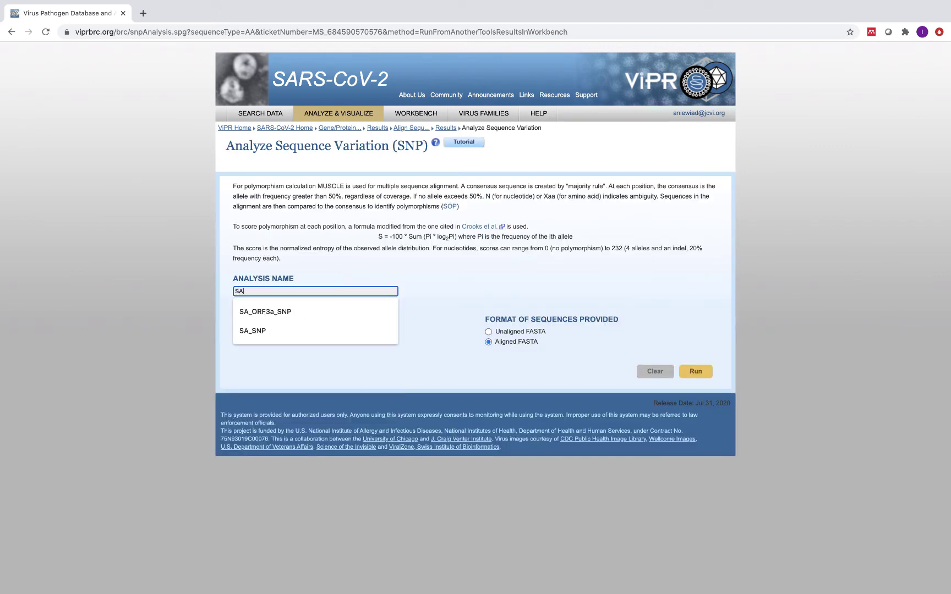
key("Down")
key("Return")
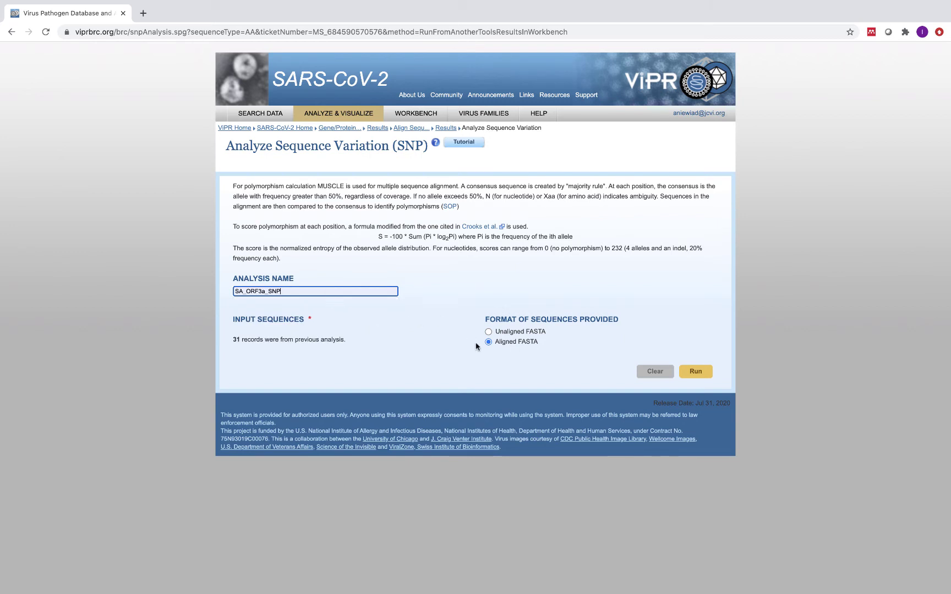
left_click(697, 372)
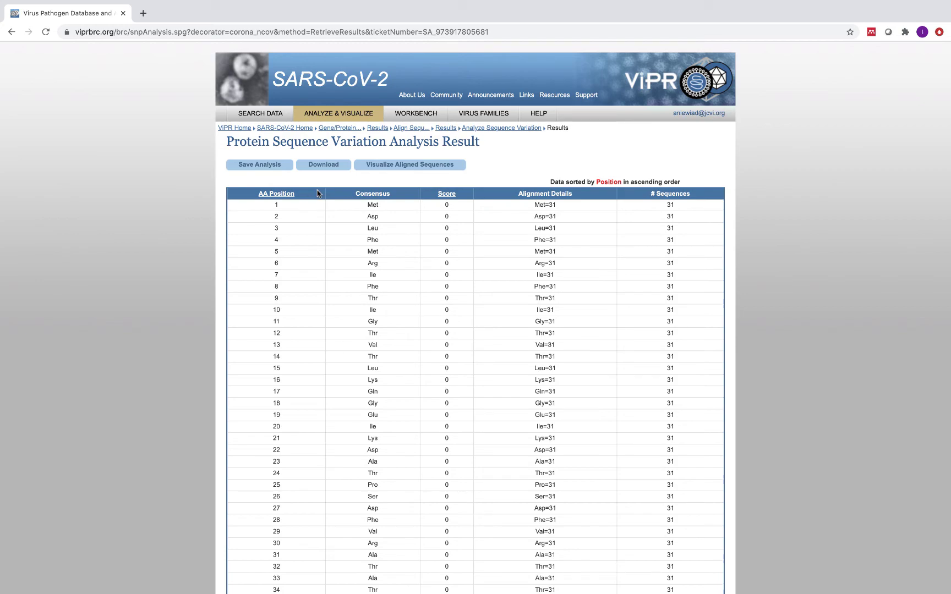
scroll(280, 287, "down", 6)
scroll(280, 292, "down", 15)
scroll(280, 291, "up", 20)
scroll(279, 404, "down", 20)
scroll(269, 405, "up", 20)
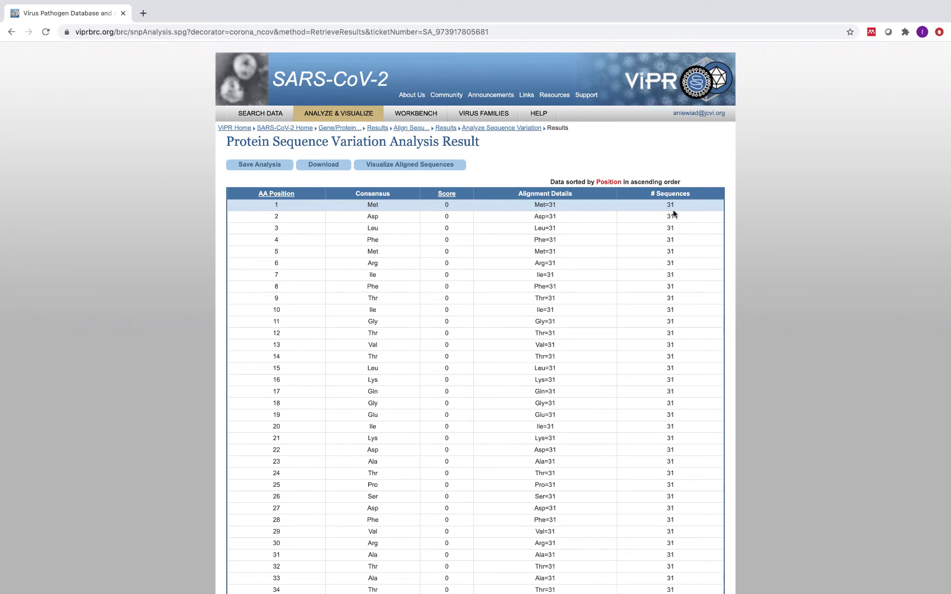
scroll(663, 237, "down", 2)
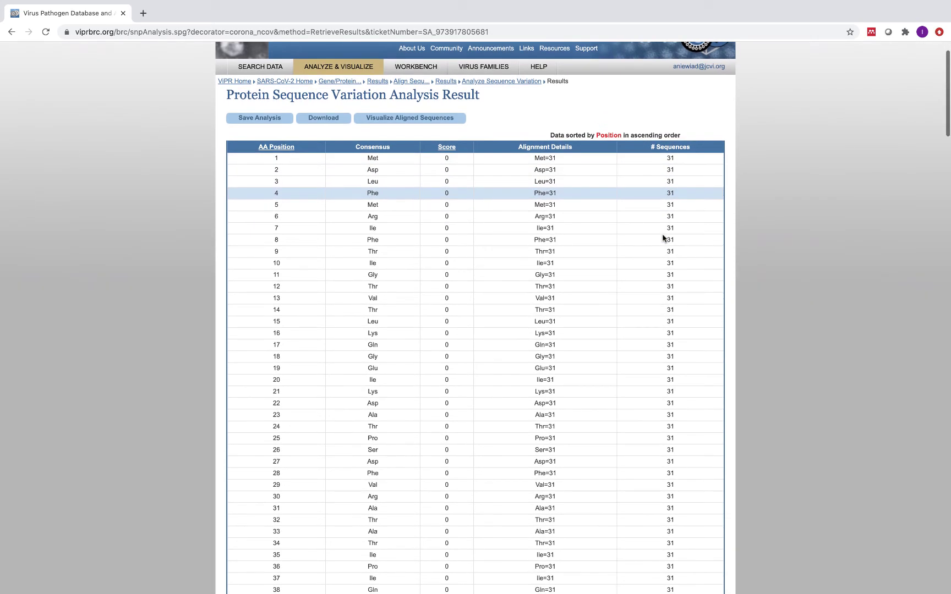
scroll(663, 236, "down", 6)
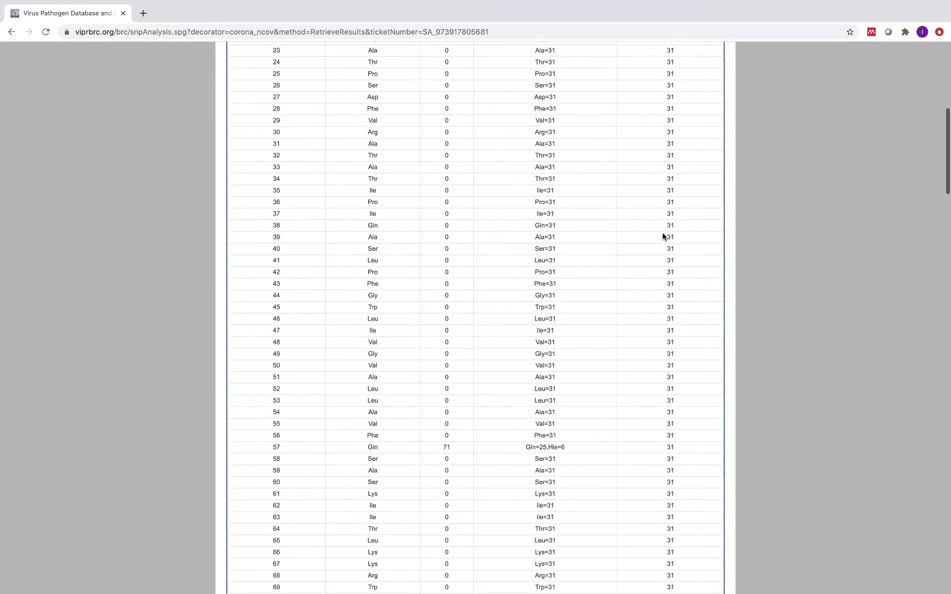
scroll(663, 236, "down", 2)
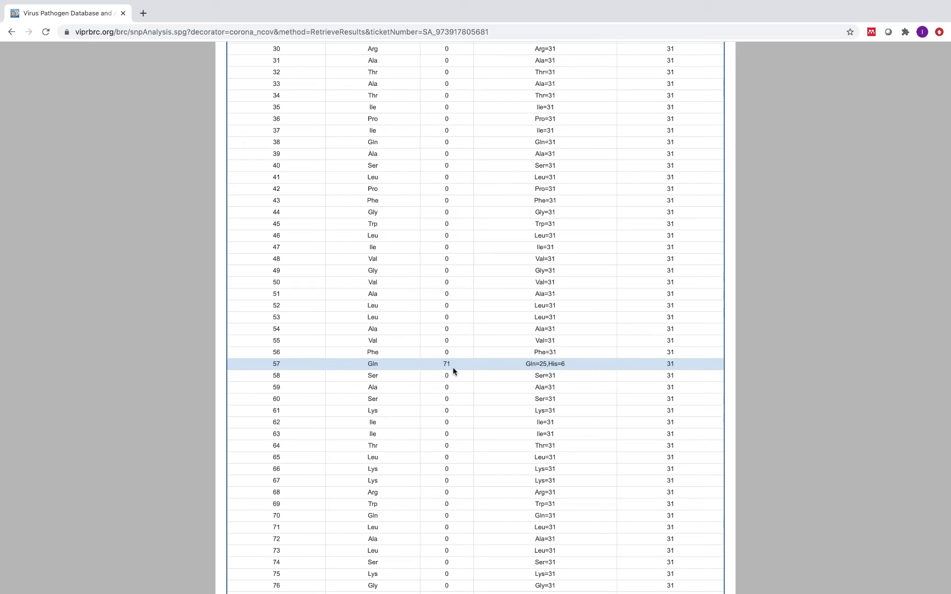
scroll(454, 372, "up", 10)
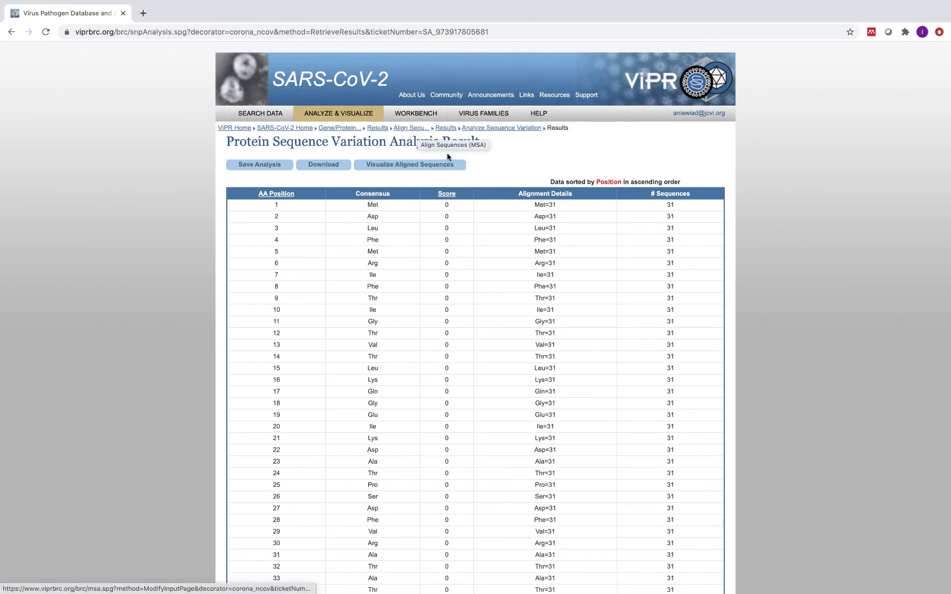
- Sort the SNP results by score descending, putting position 57 (score 71) first
left_click(460, 169)
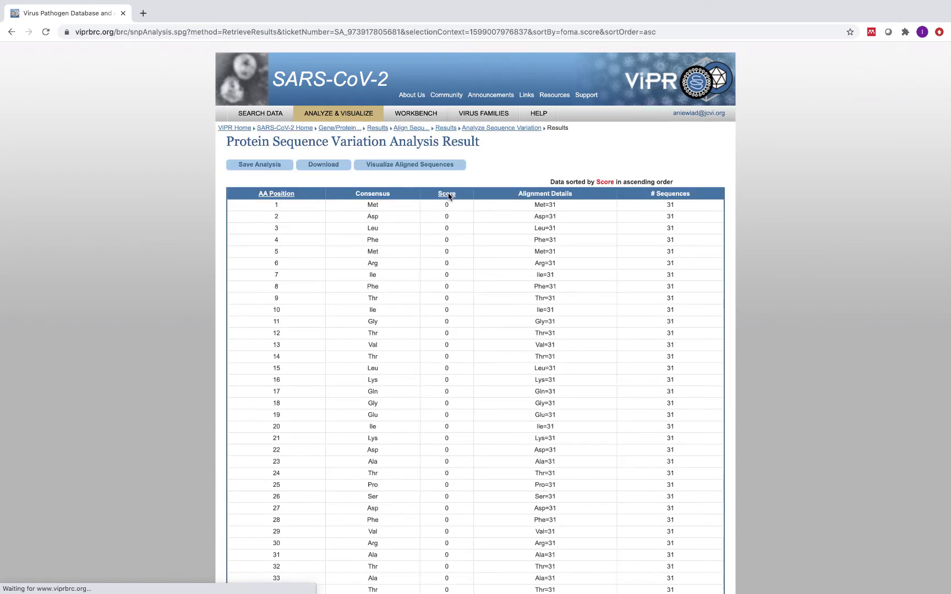
left_click(451, 195)
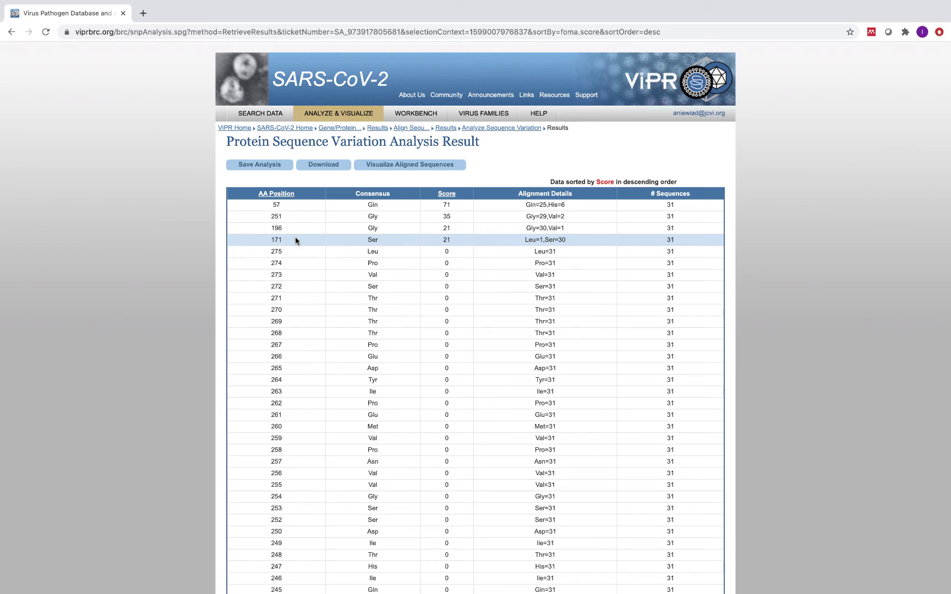
mouse_move(414, 115)
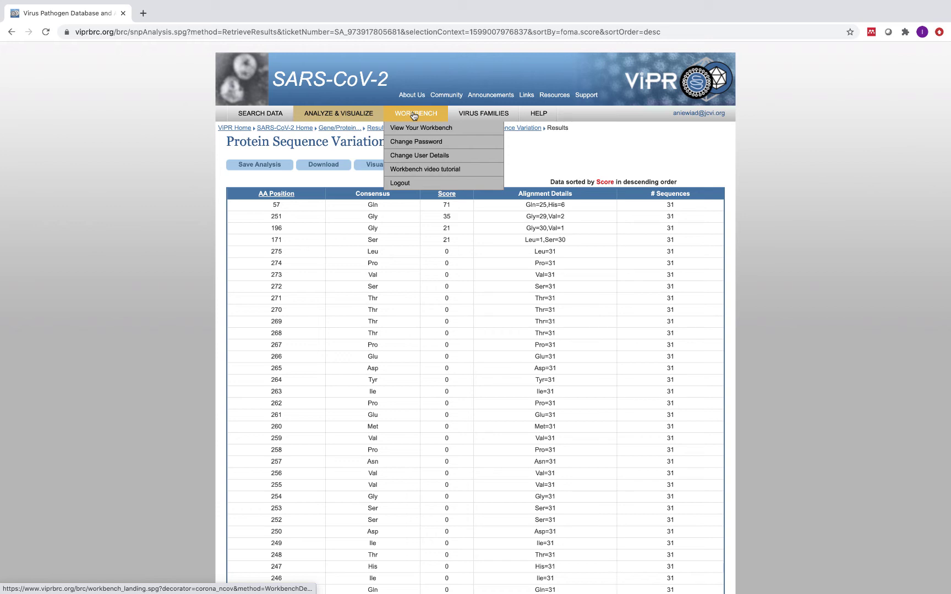
left_click(414, 115)
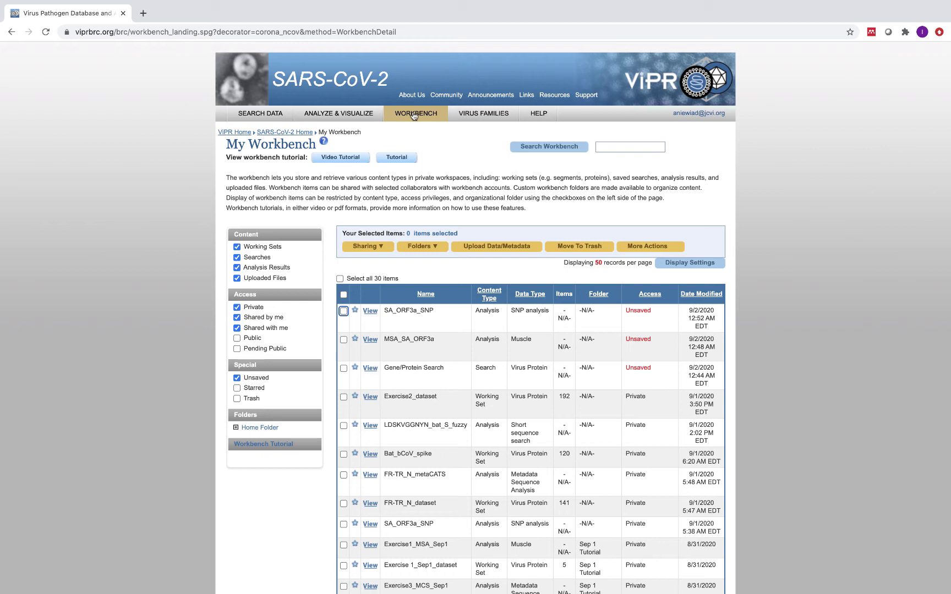
scroll(414, 115, "left", 5)
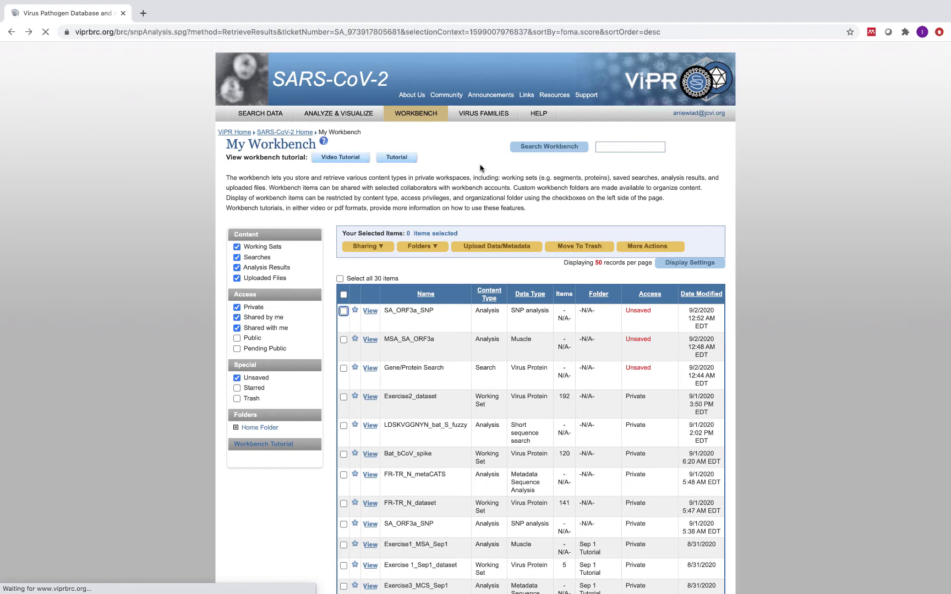
mouse_move(338, 113)
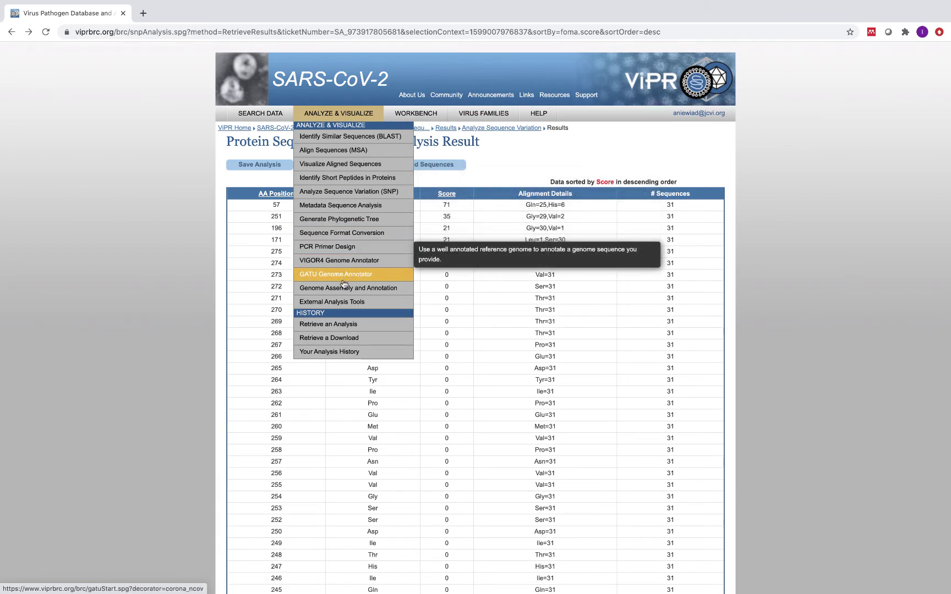
- Open meta-CATS and select the saved working set FR-TR_N_dataset as input
left_click(354, 206)
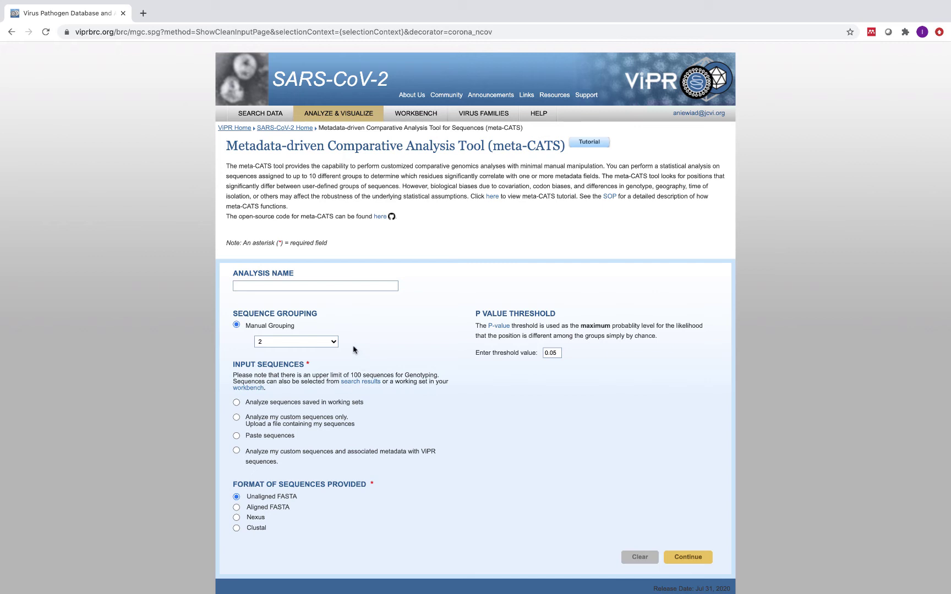
left_click(273, 405)
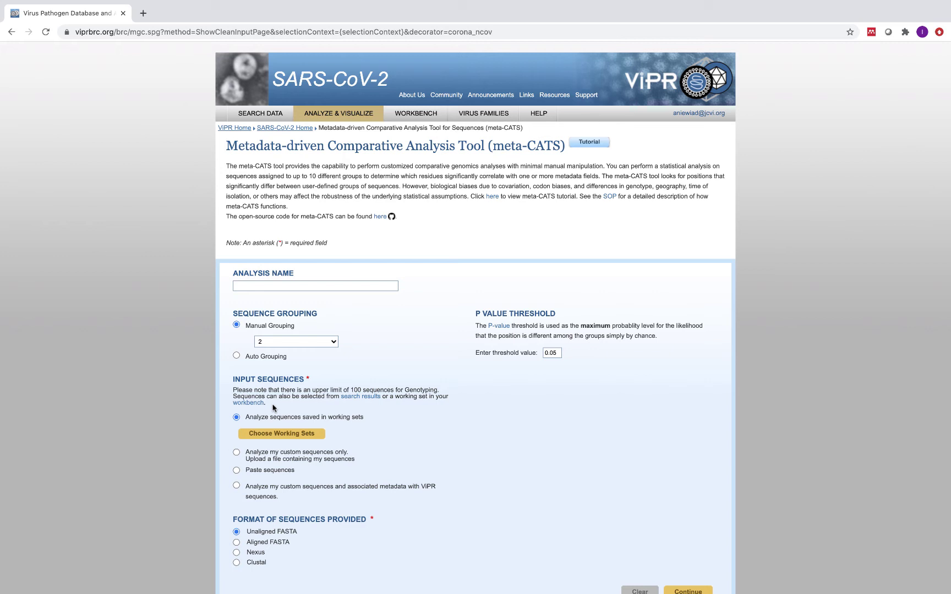
left_click(308, 433)
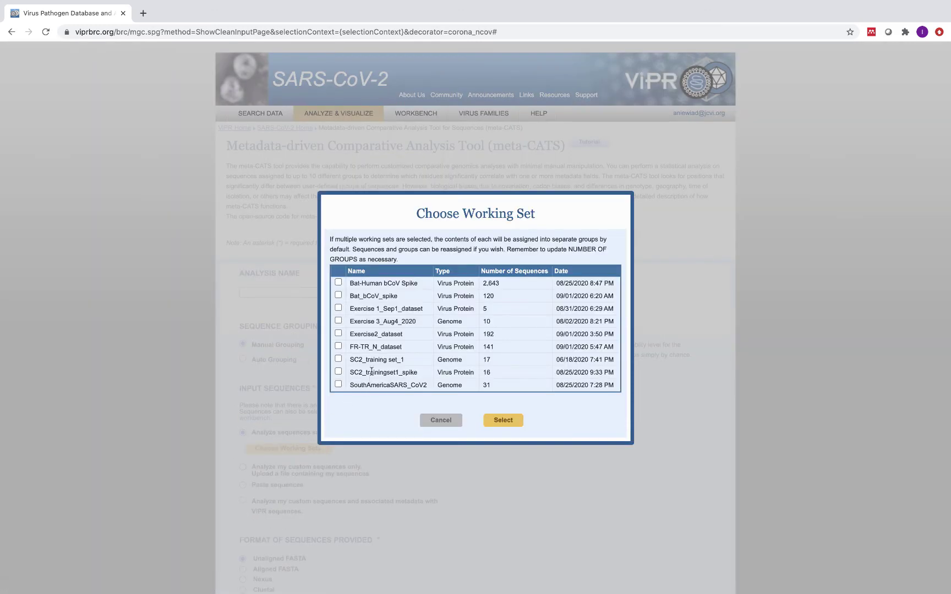
left_click(338, 346)
- Confirm the working set and AA type, auto-group by Country, and continue to subset setup
left_click(503, 421)
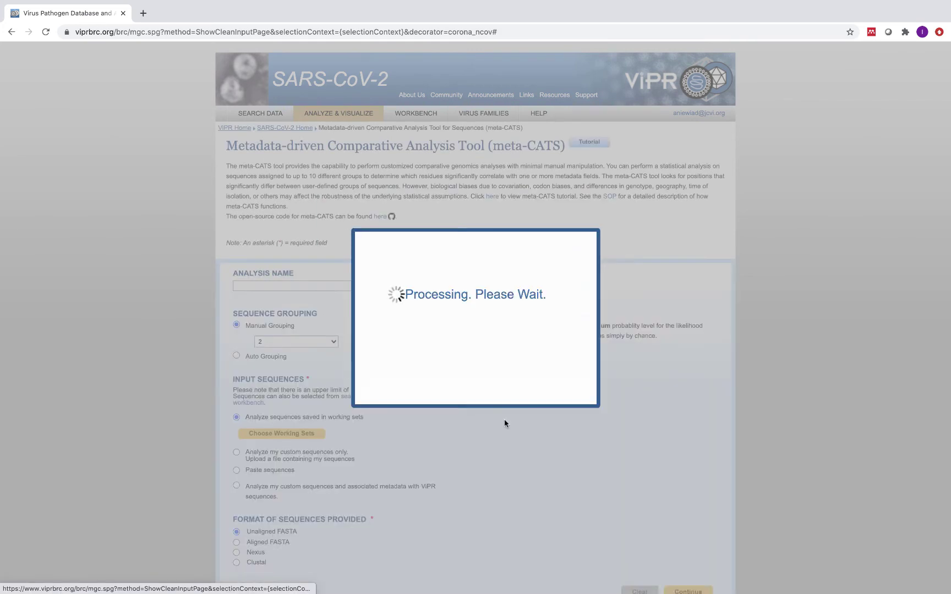
left_click(479, 319)
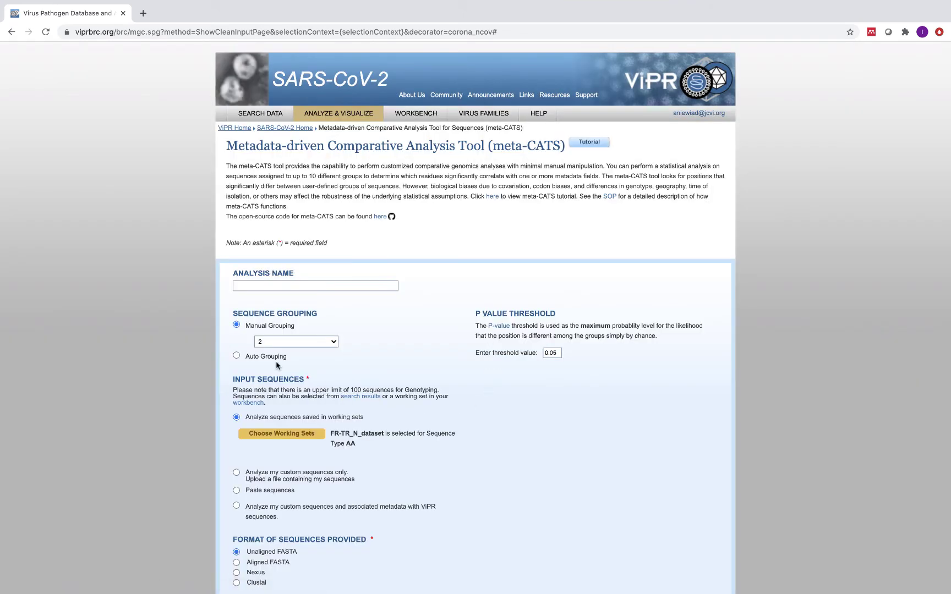
scroll(277, 365, "down", 2)
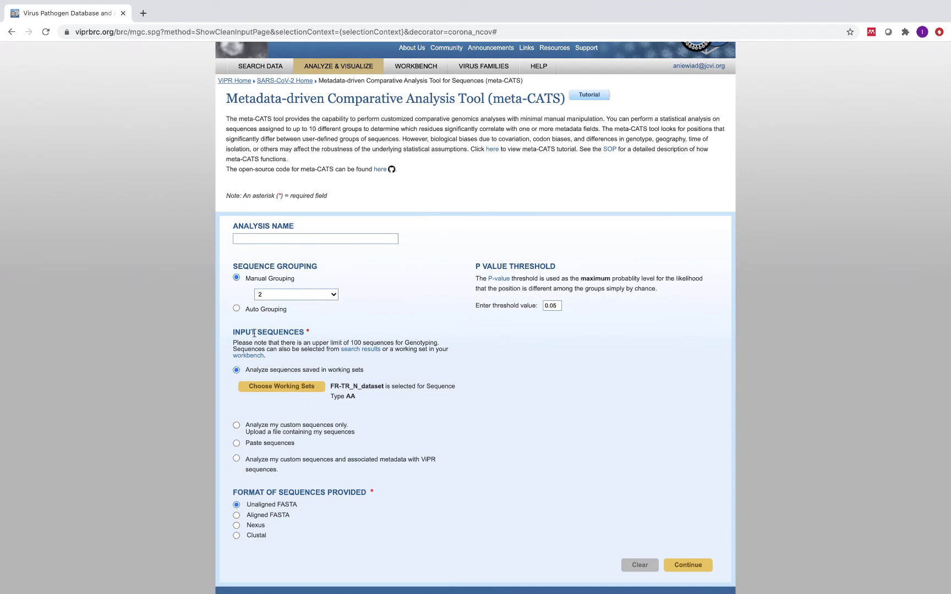
left_click(237, 309)
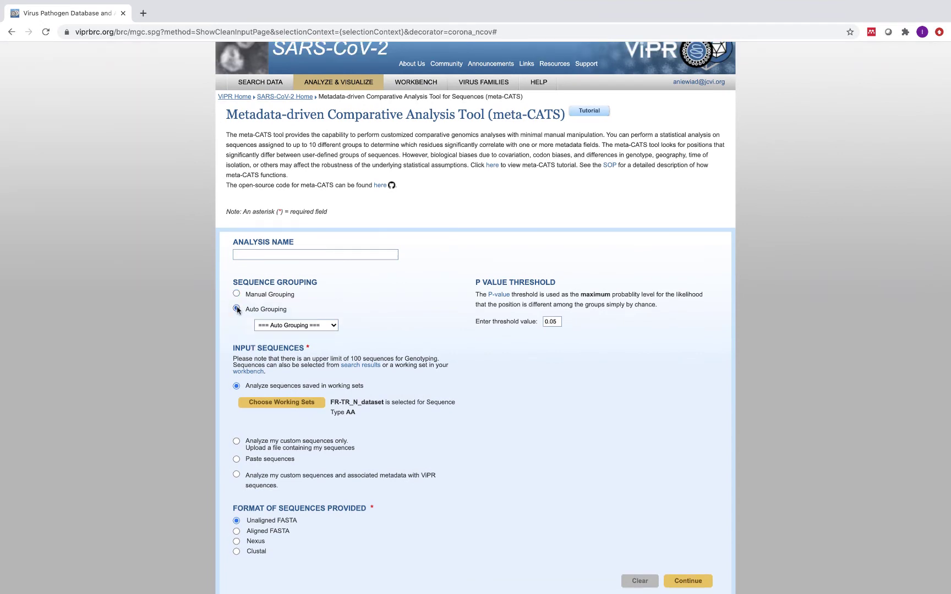
left_click(298, 325)
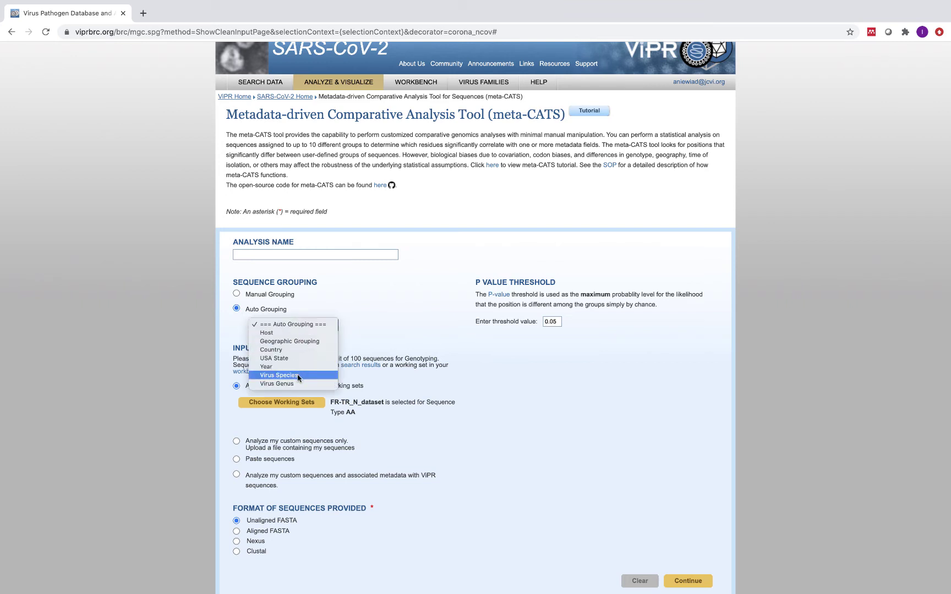
left_click(299, 351)
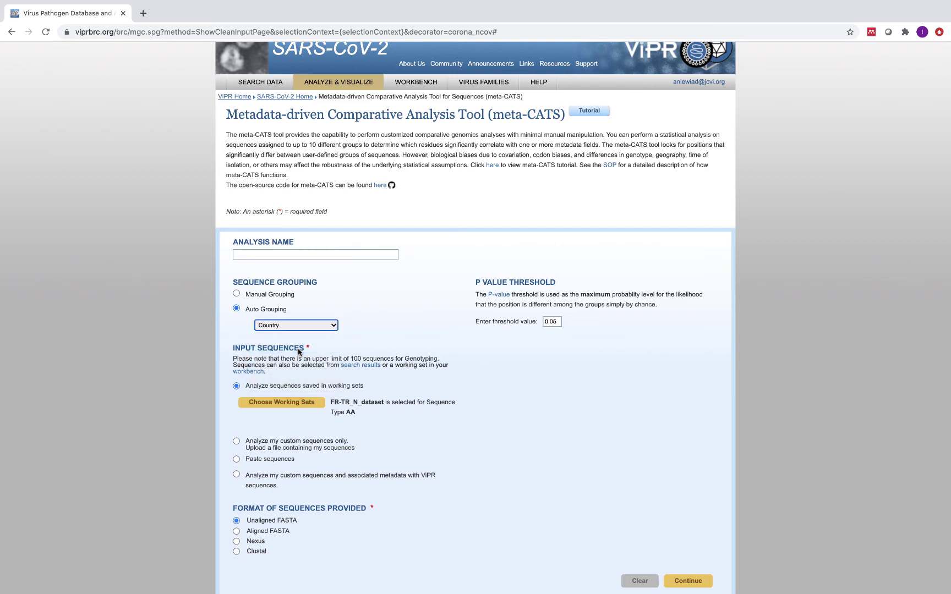
scroll(684, 482, "down", 3)
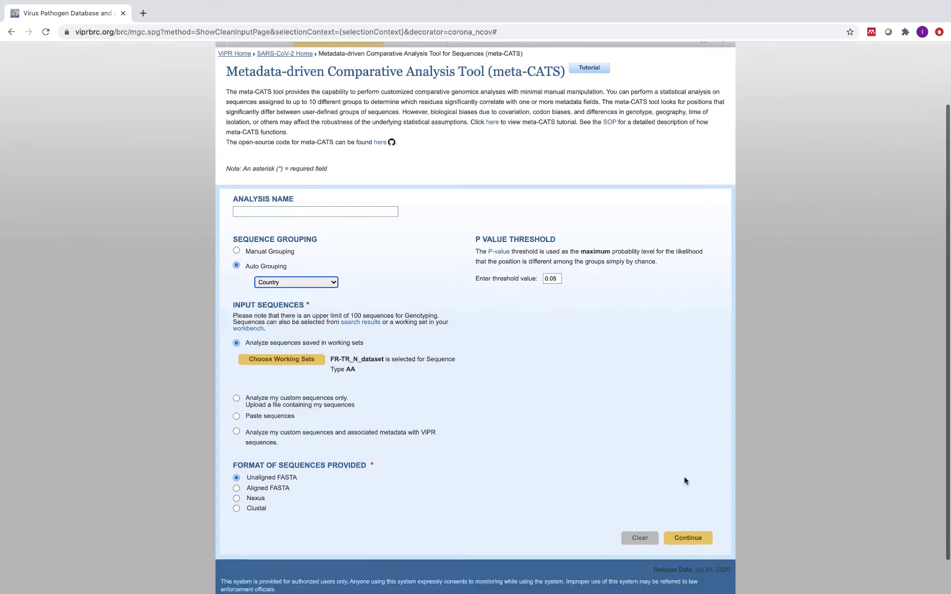
left_click(688, 497)
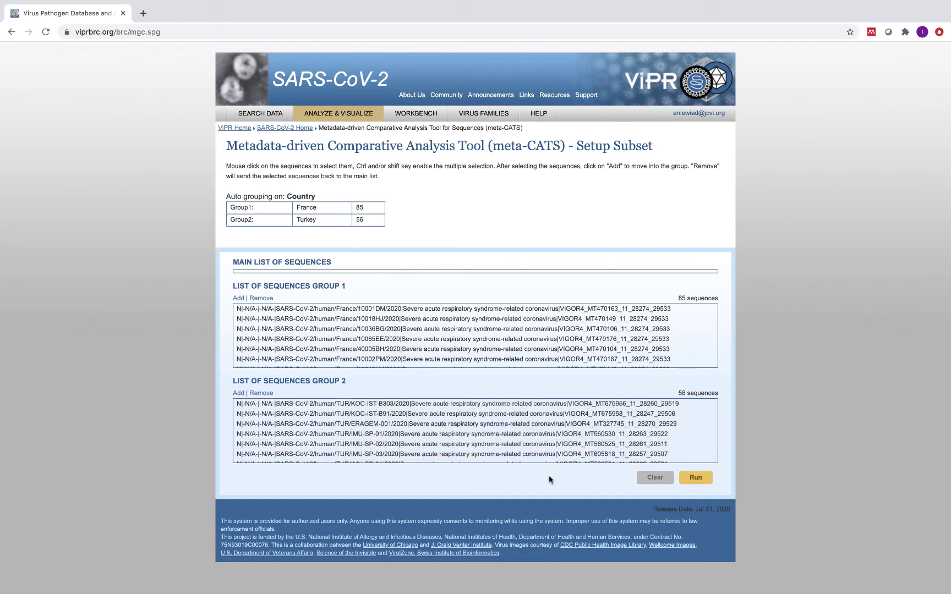
- Run the France vs Turkey comparison and review the chi-square report showing positions 195, 203, 204
left_click(697, 478)
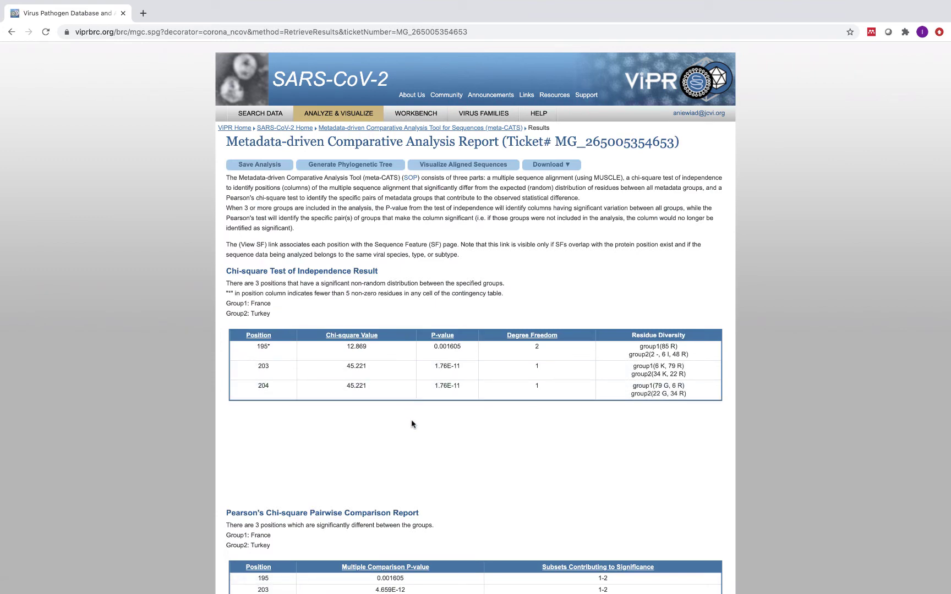
scroll(412, 423, "down", 2)
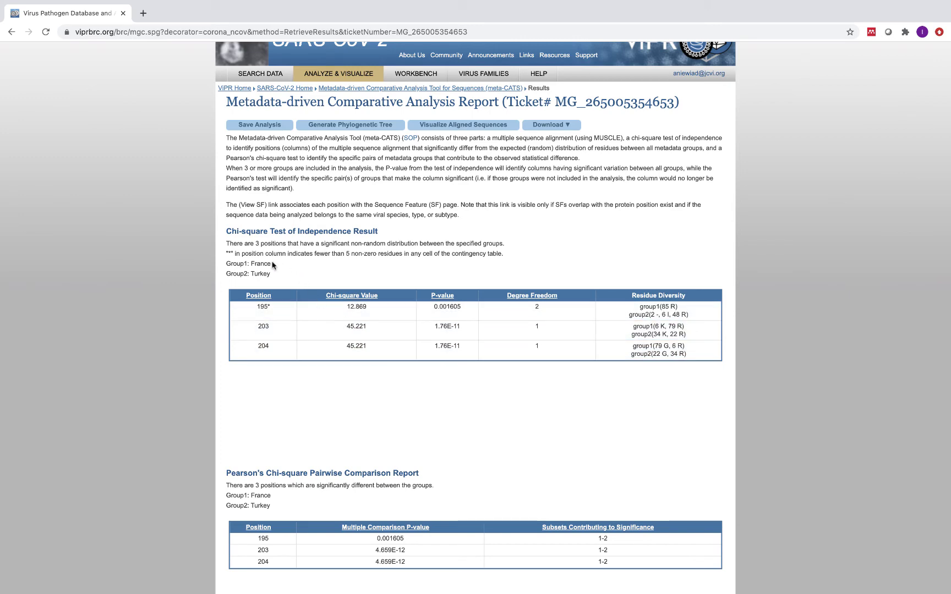
scroll(280, 286, "down", 3)
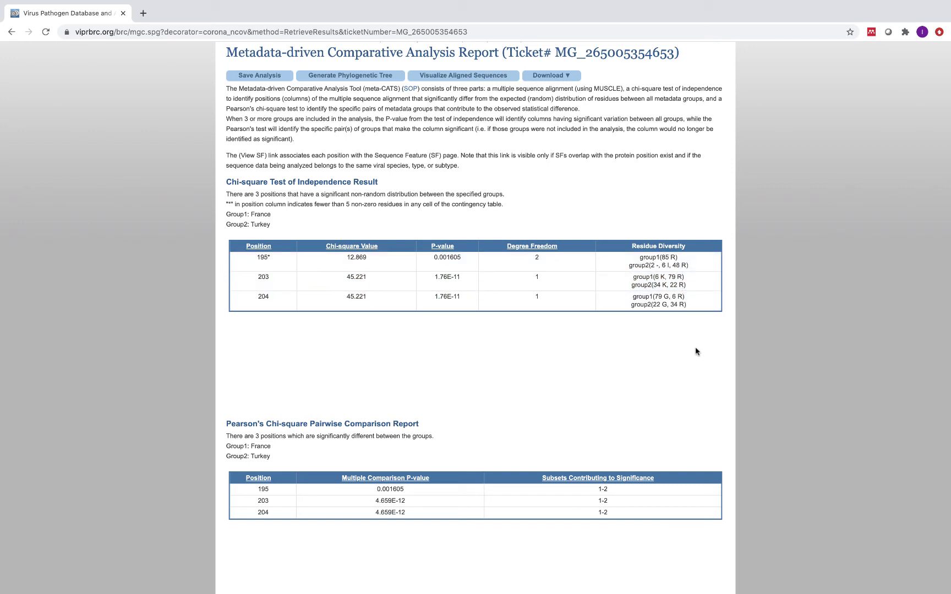
scroll(703, 379, "down", 3)
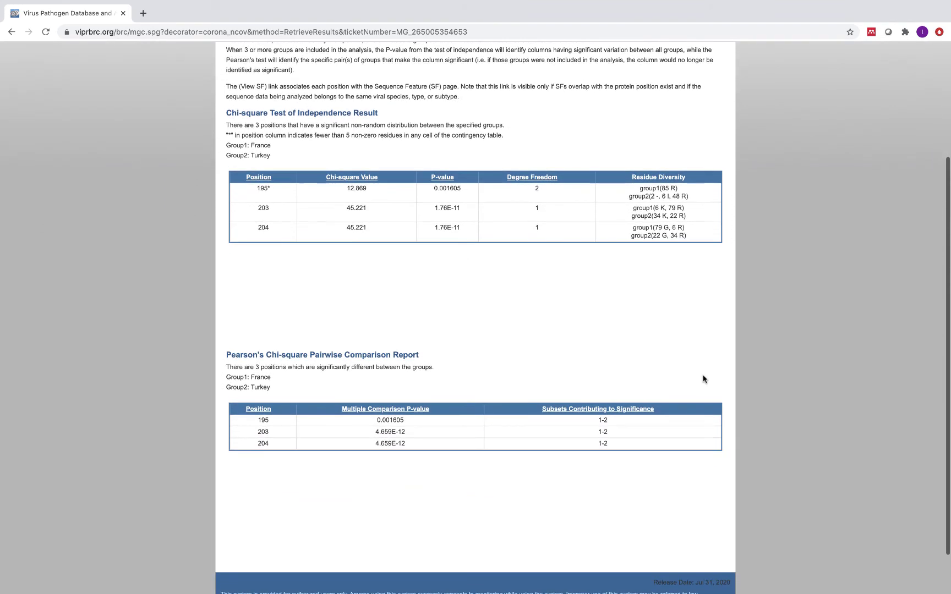
scroll(704, 379, "up", 5)
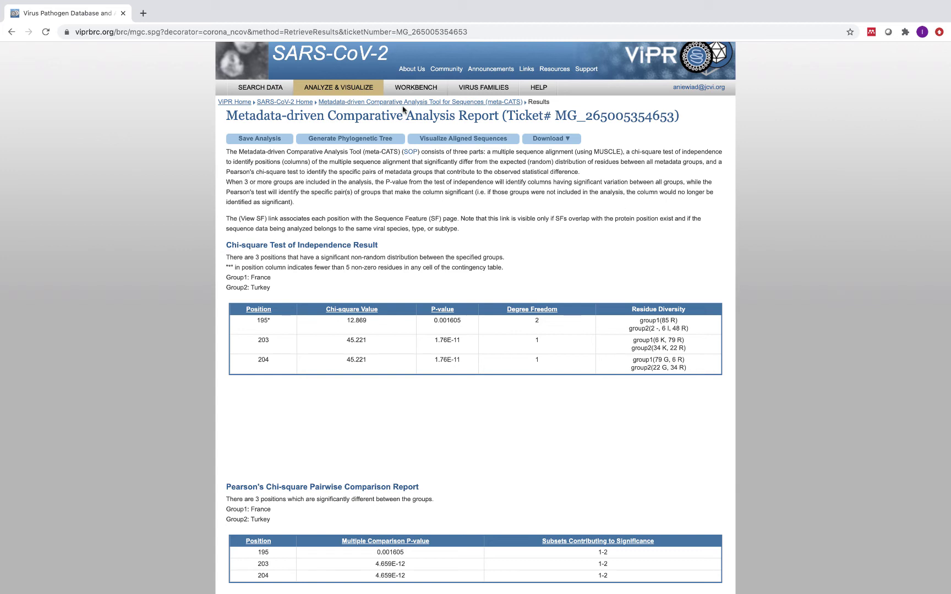
- Open Identify Short Peptides in Proteins from the Analysis Tools overview
left_click(350, 88)
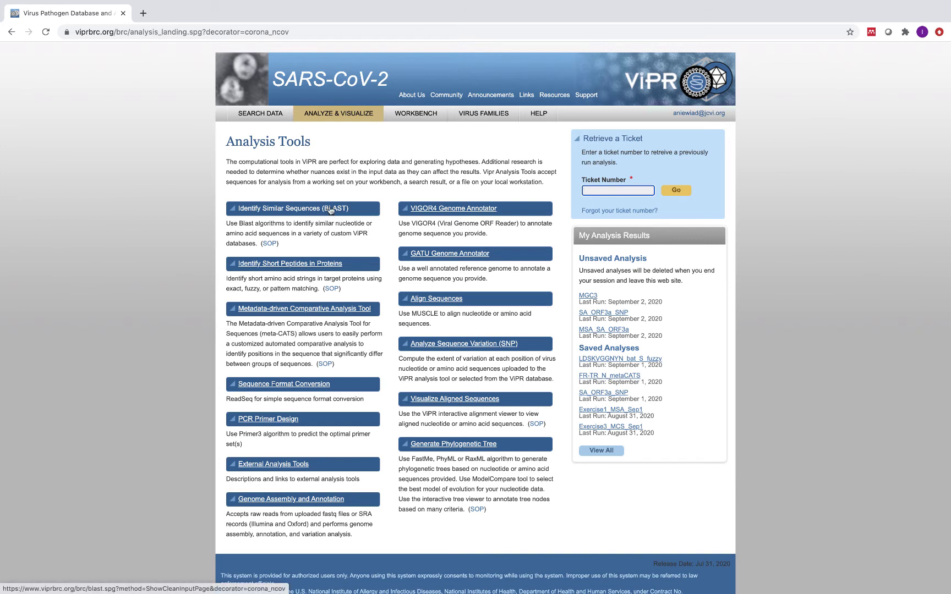
left_click(302, 264)
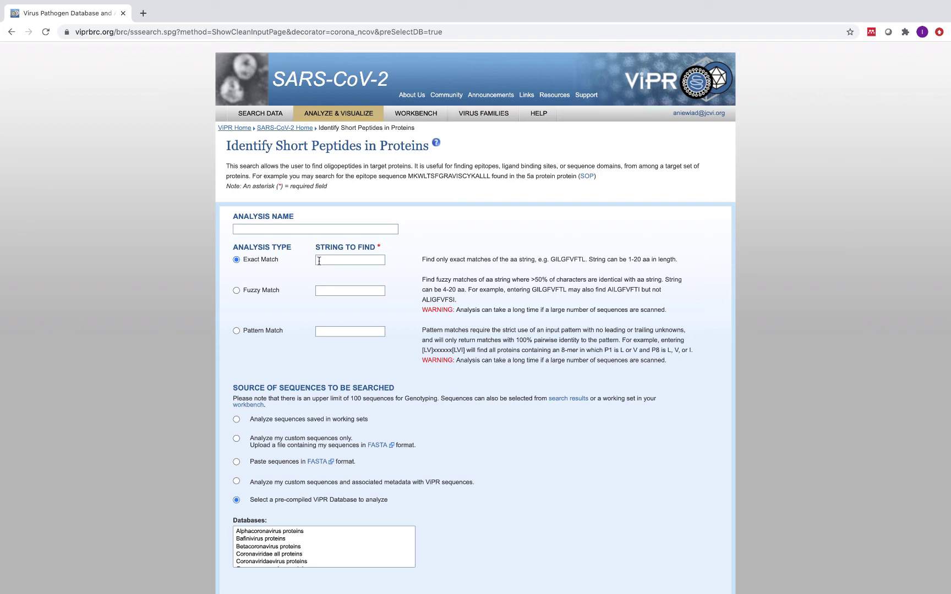
- Set LDSKVGGNYN as the exact-match peptide string
left_click(319, 261)
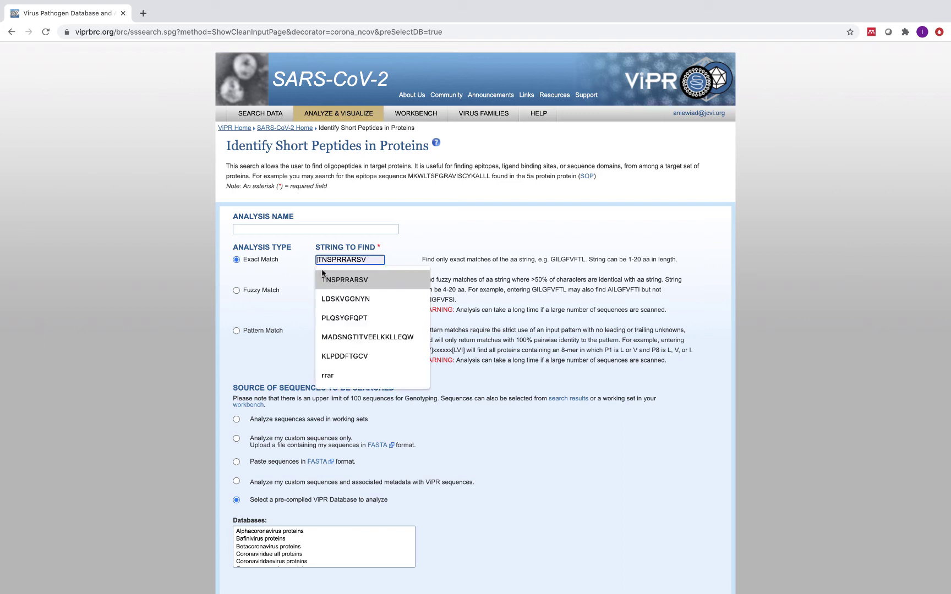
left_click(337, 301)
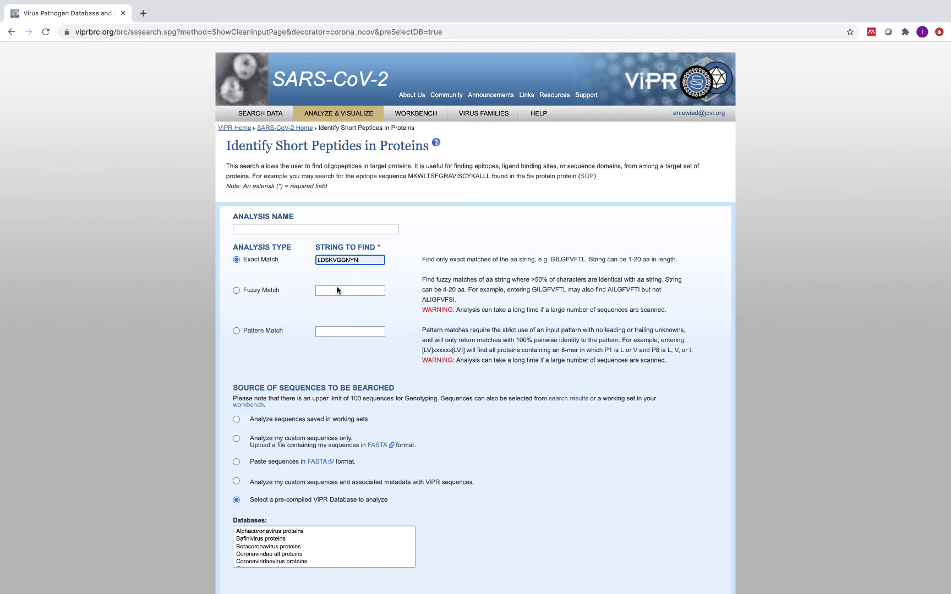
scroll(318, 337, "down", 3)
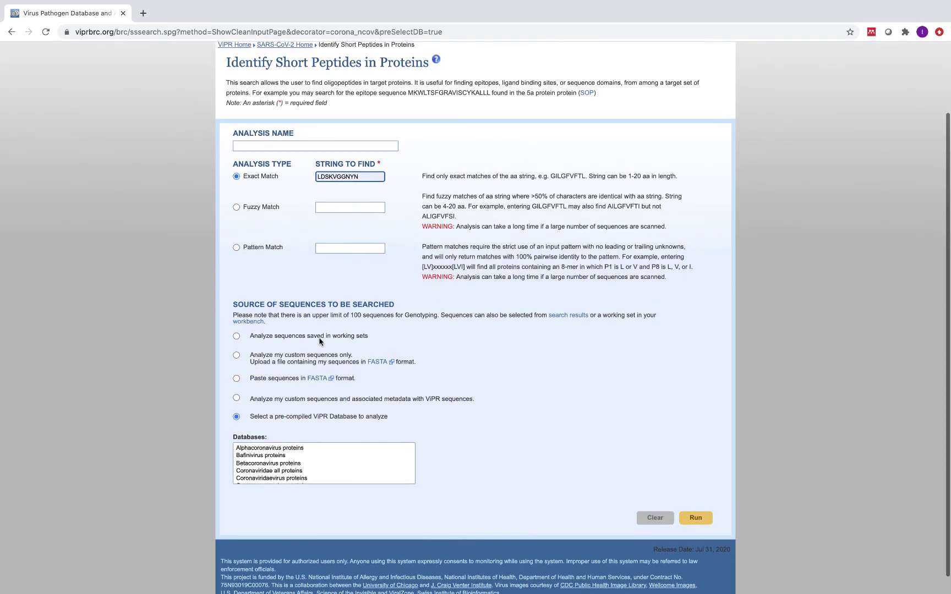
scroll(318, 342, "down", 1)
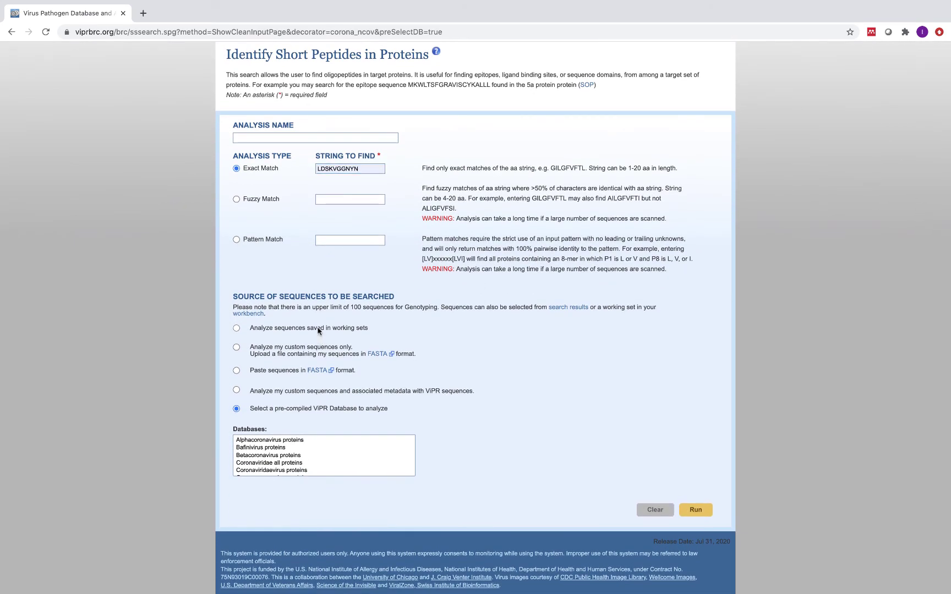
- Search the Bat_bCoV_spike working set and run, which returns no results
left_click(319, 330)
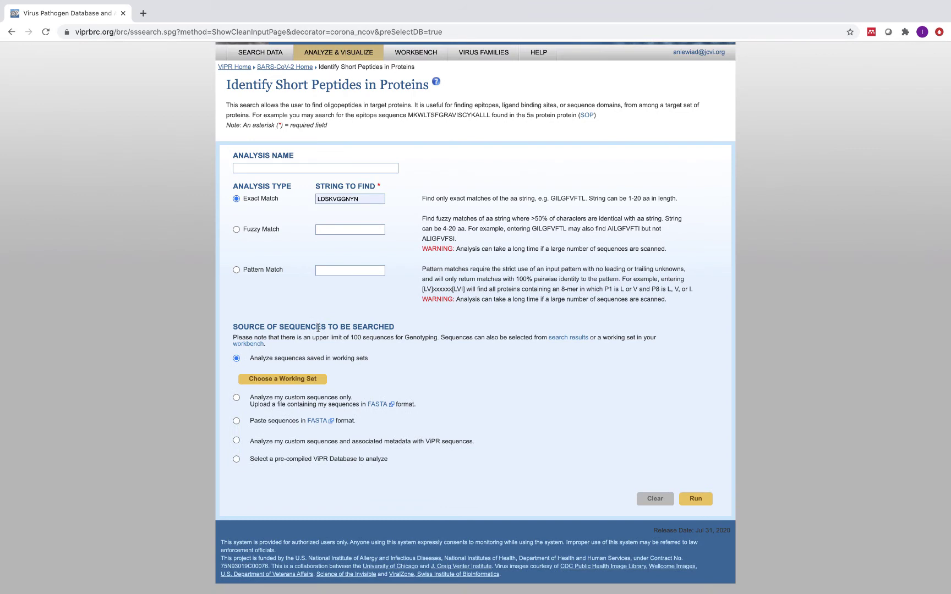
left_click(302, 381)
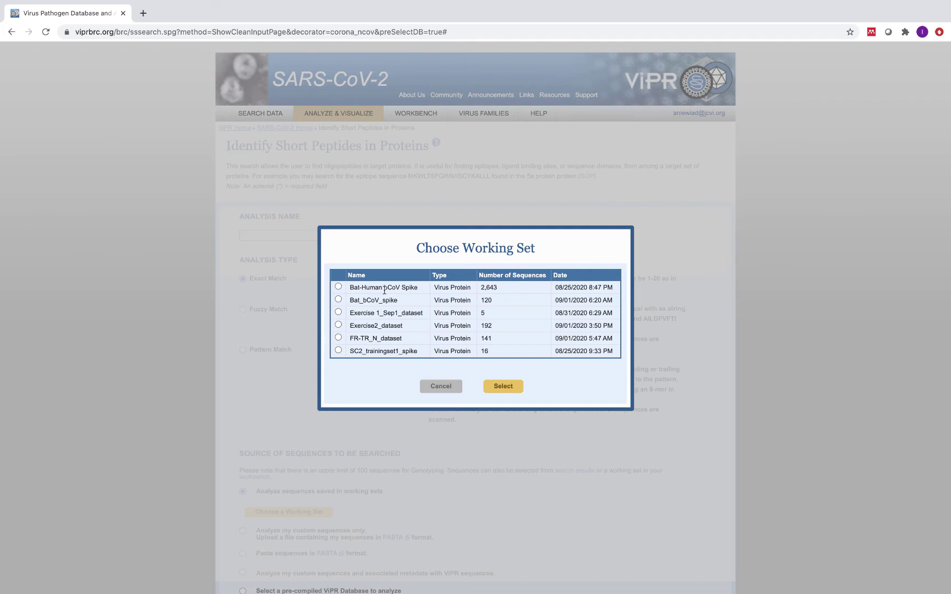
left_click(338, 300)
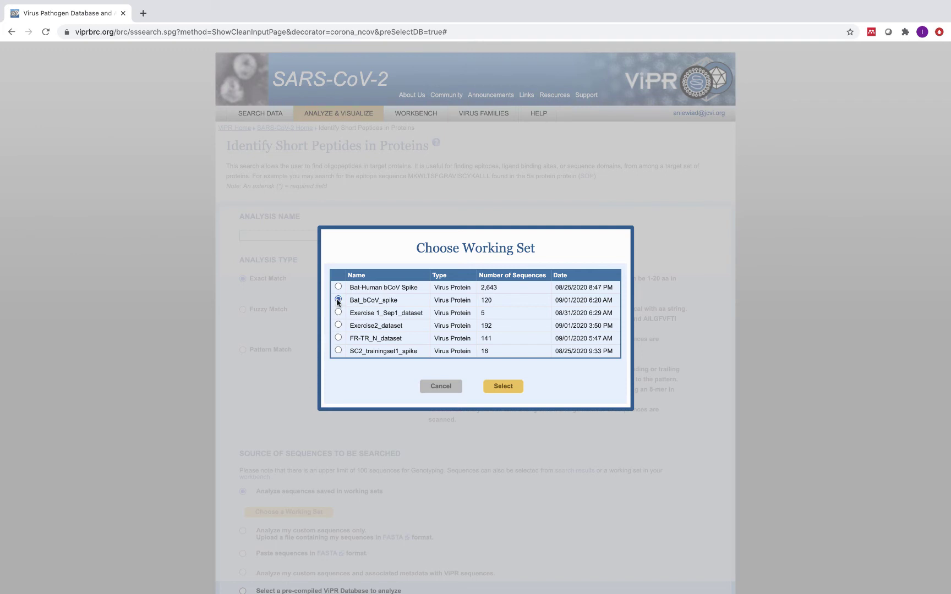
left_click(503, 387)
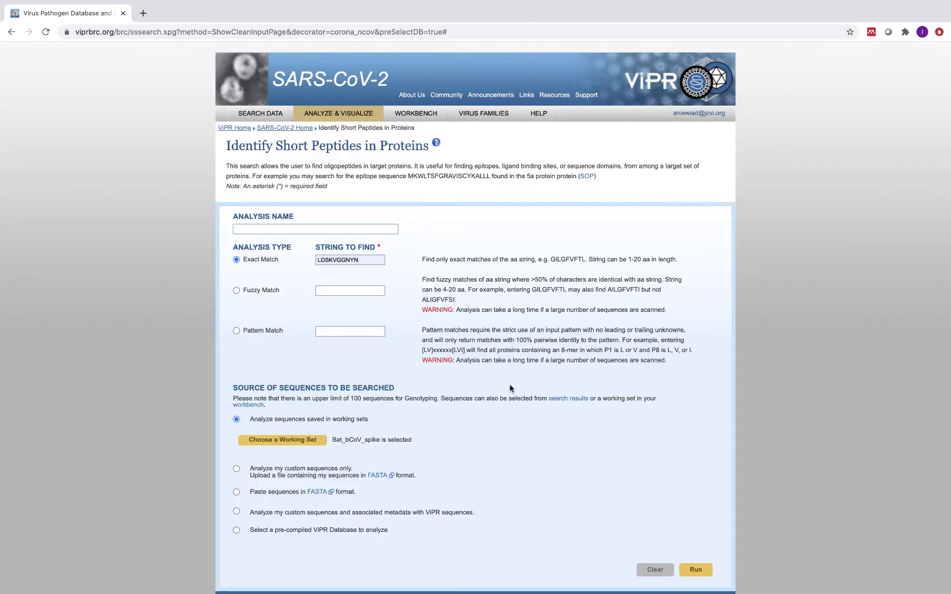
left_click(689, 570)
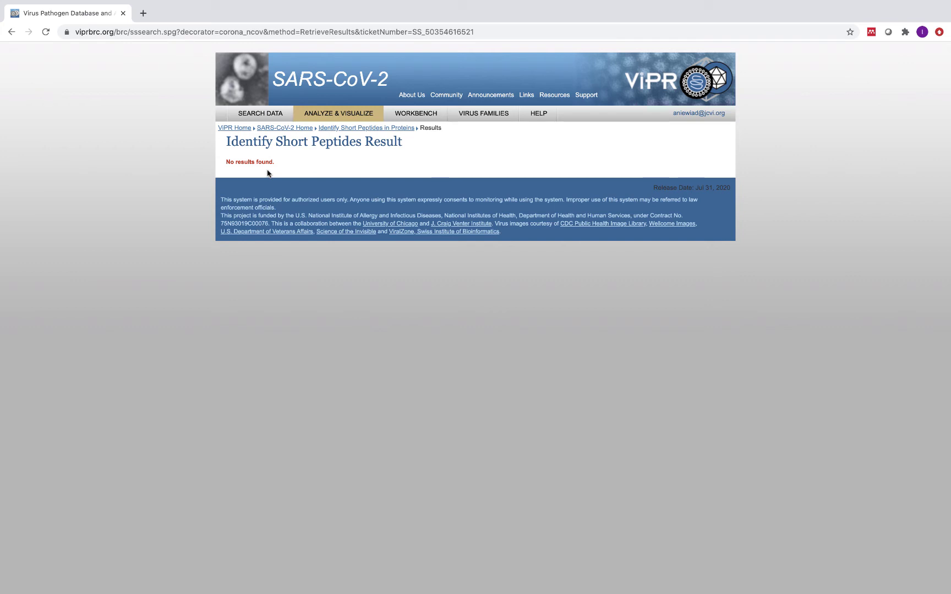
- Switch the short-peptide search to Fuzzy Match for LDSKVGGNYN across the 120 working-set records
left_click(359, 128)
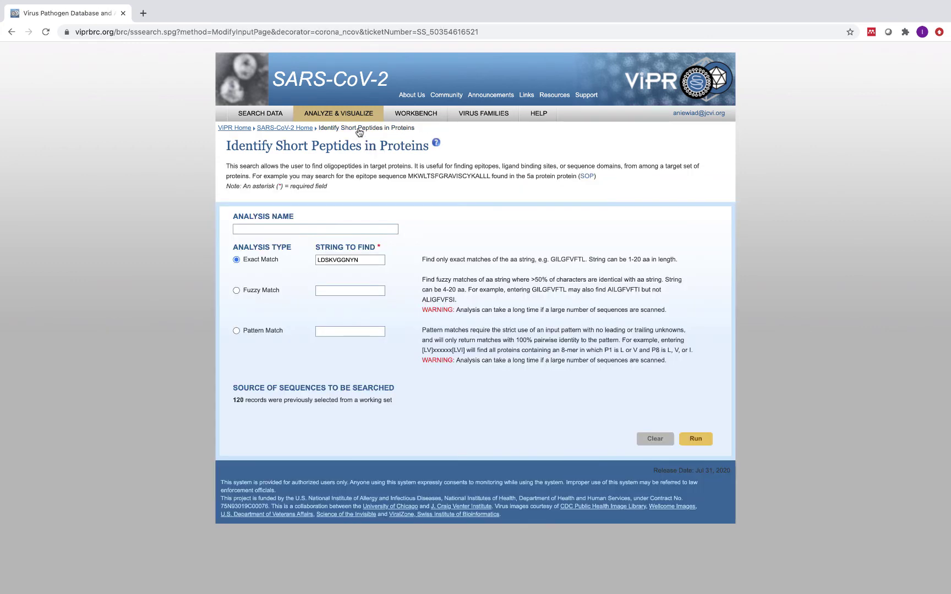
left_click(266, 294)
double_click(350, 260)
left_click_drag(351, 259, 350, 292)
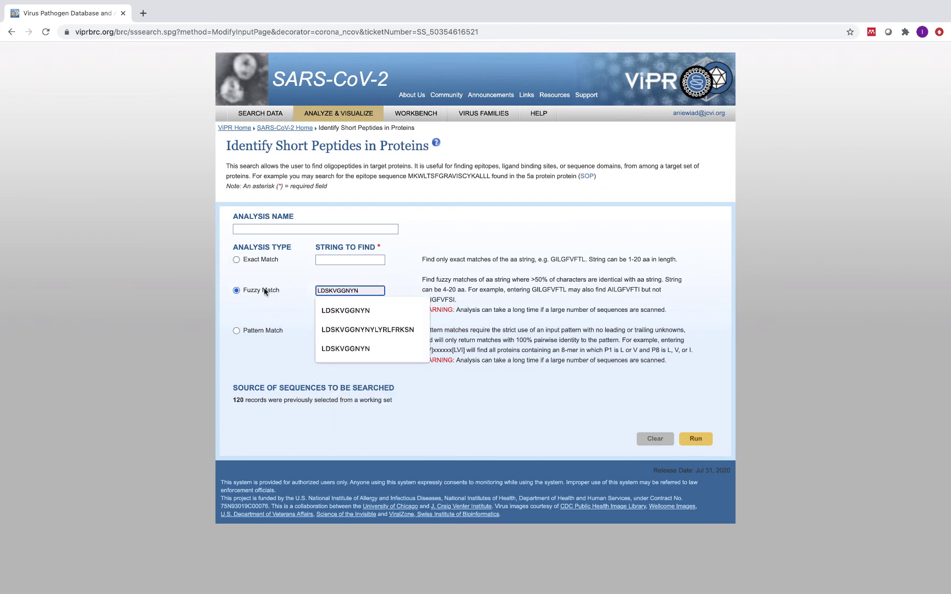
left_click(321, 309)
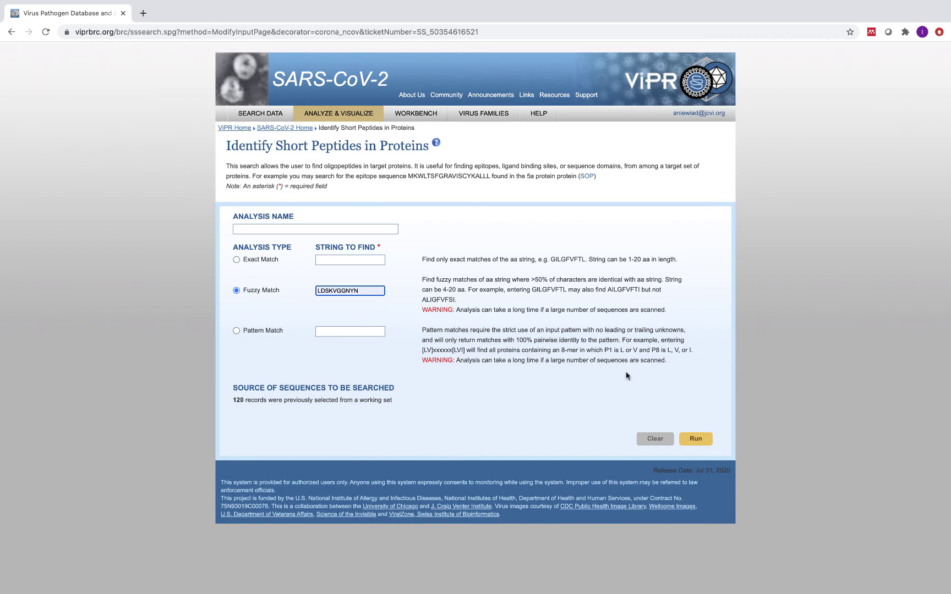
- Run the fuzzy LDSKVGGNYN search (5 spike matches), then return to the SARS-CoV-2 home page
left_click(702, 440)
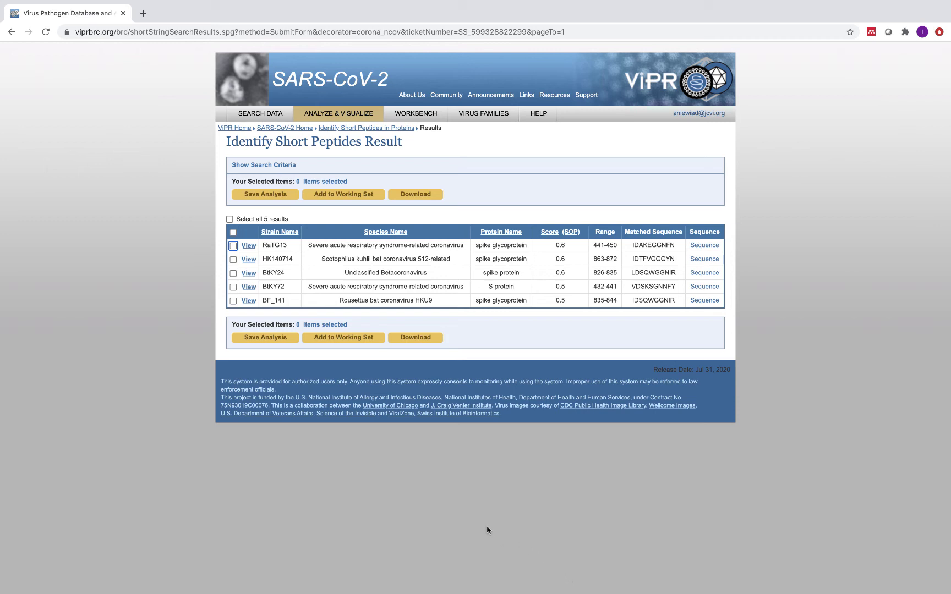
left_click(308, 84)
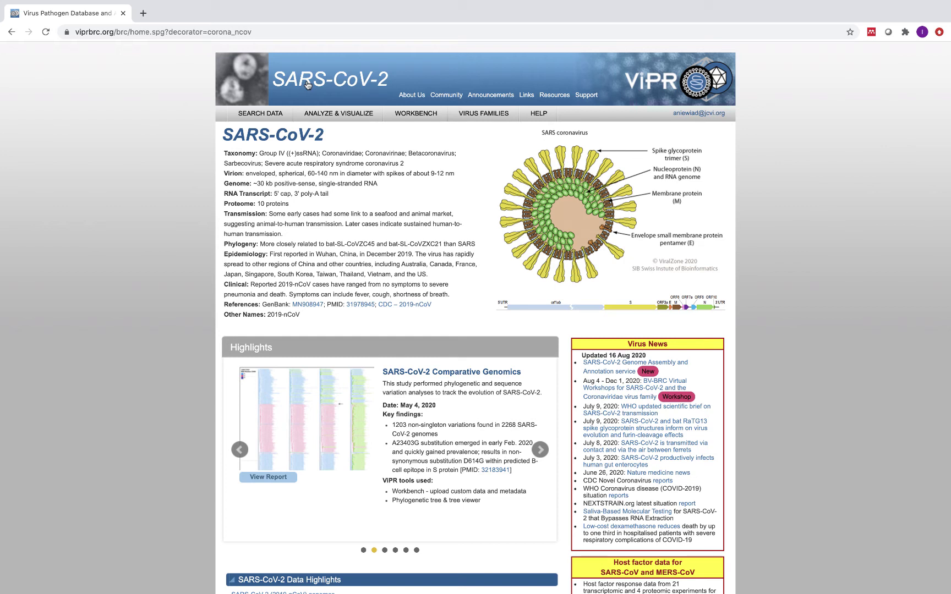
- In a new tab, go to ViPR's SARS-CoV-2 Align Sequences (MSA) tool
left_click(143, 14)
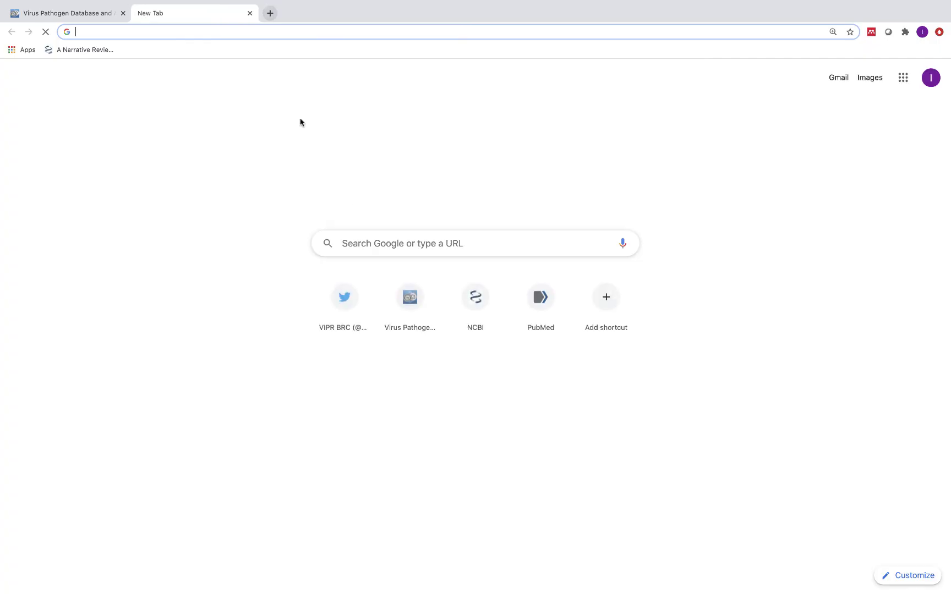
left_click(400, 292)
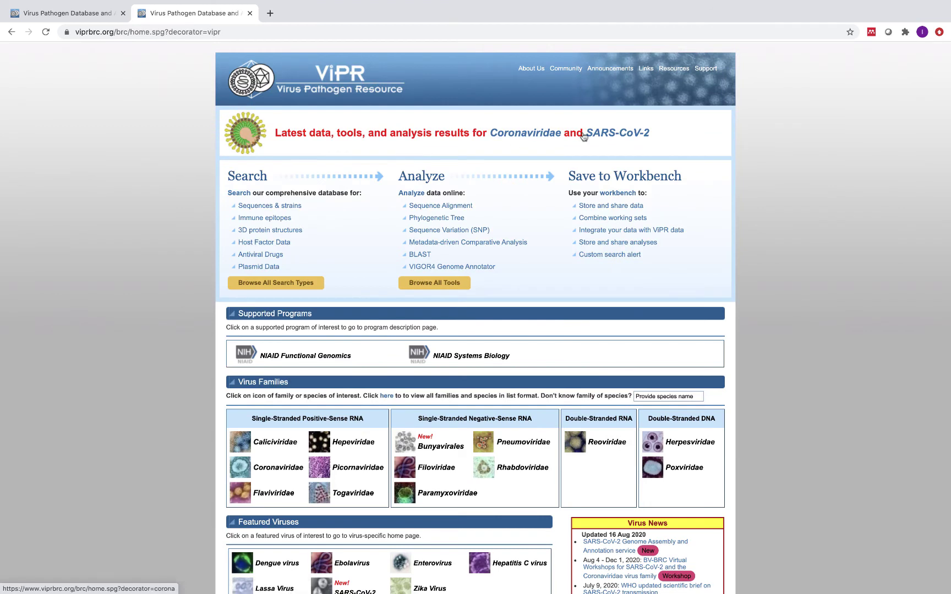
left_click(607, 136)
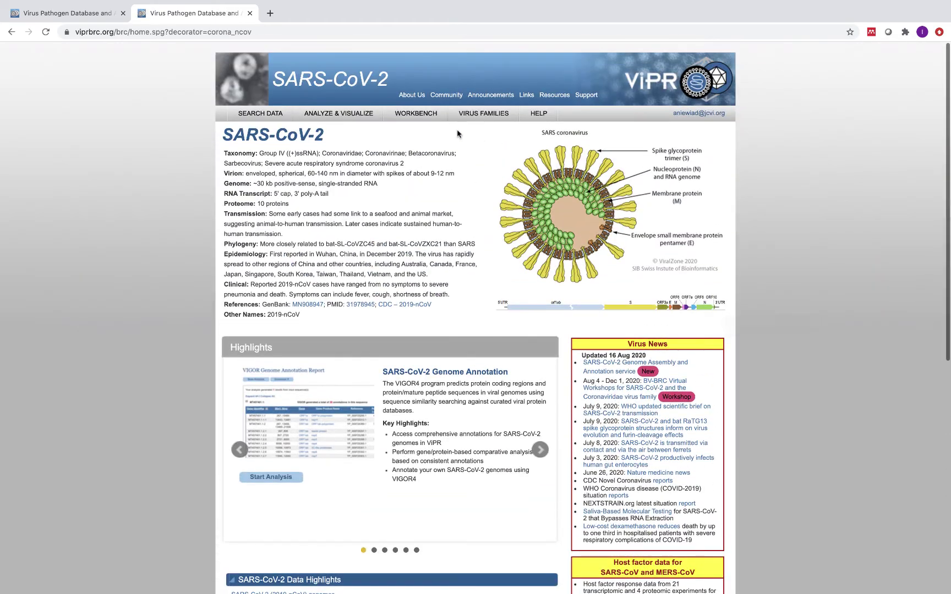
mouse_move(344, 117)
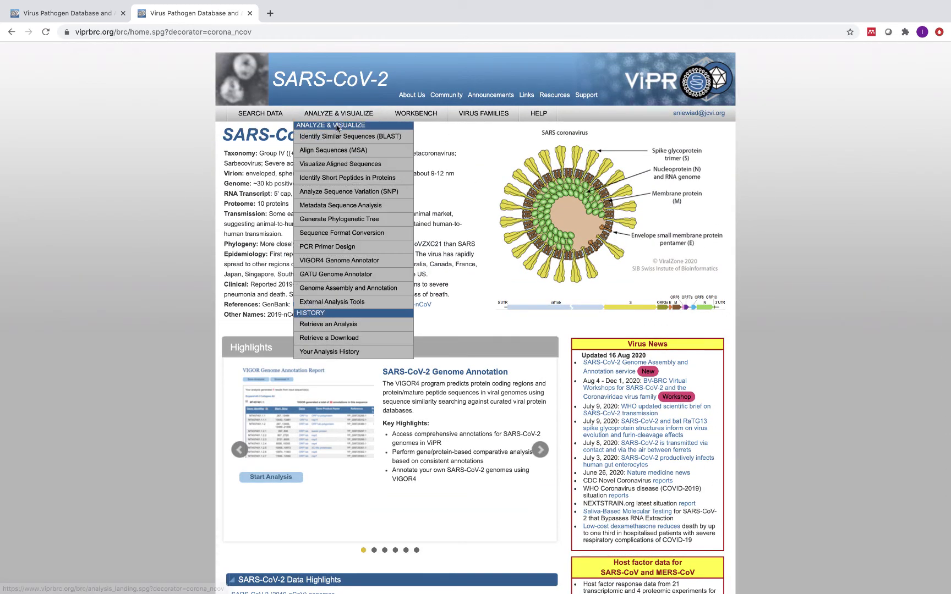
left_click(331, 155)
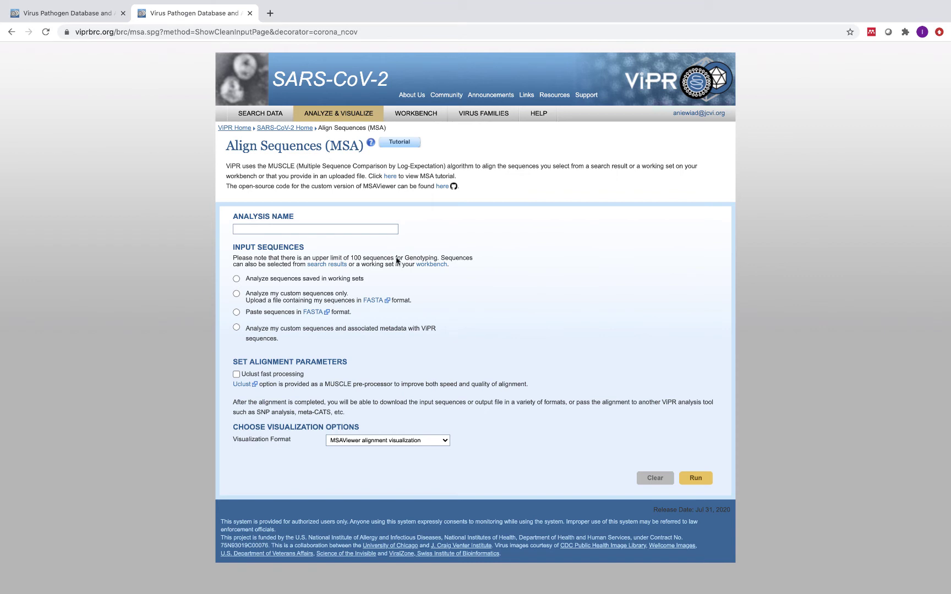
- Upload Exercise1&4.fasta, enable Uclust fast processing and run the alignment
left_click(261, 295)
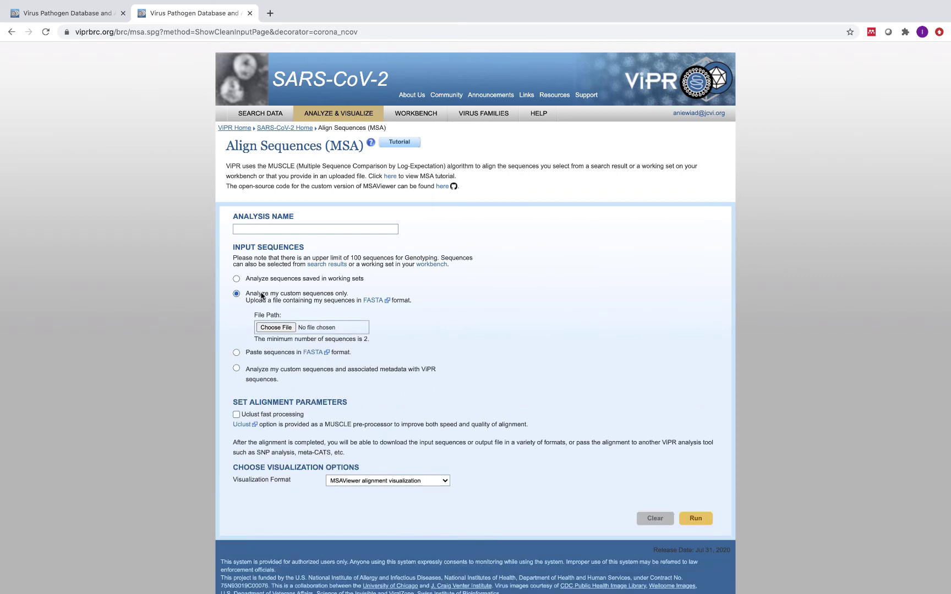
left_click(276, 328)
left_click(413, 36)
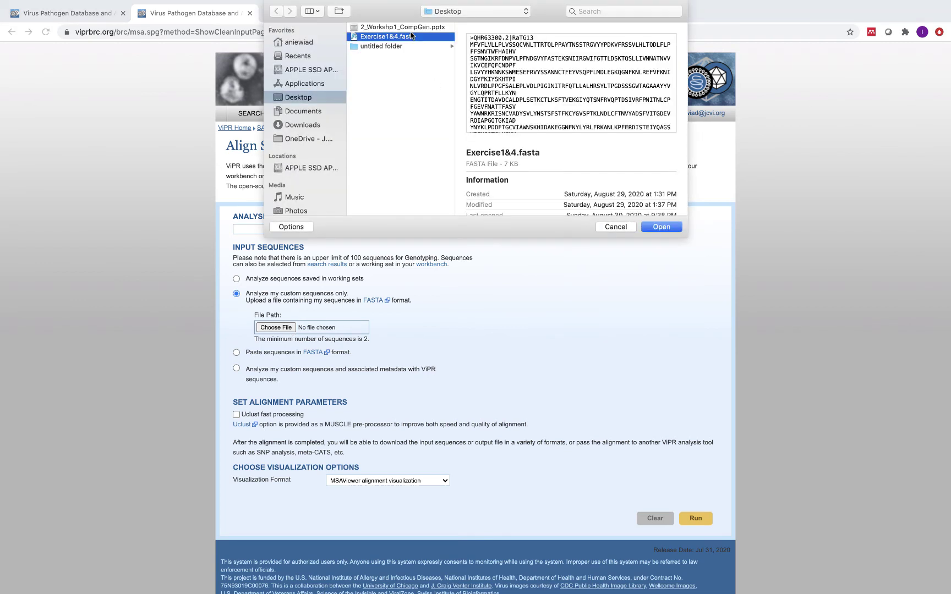
key("Return")
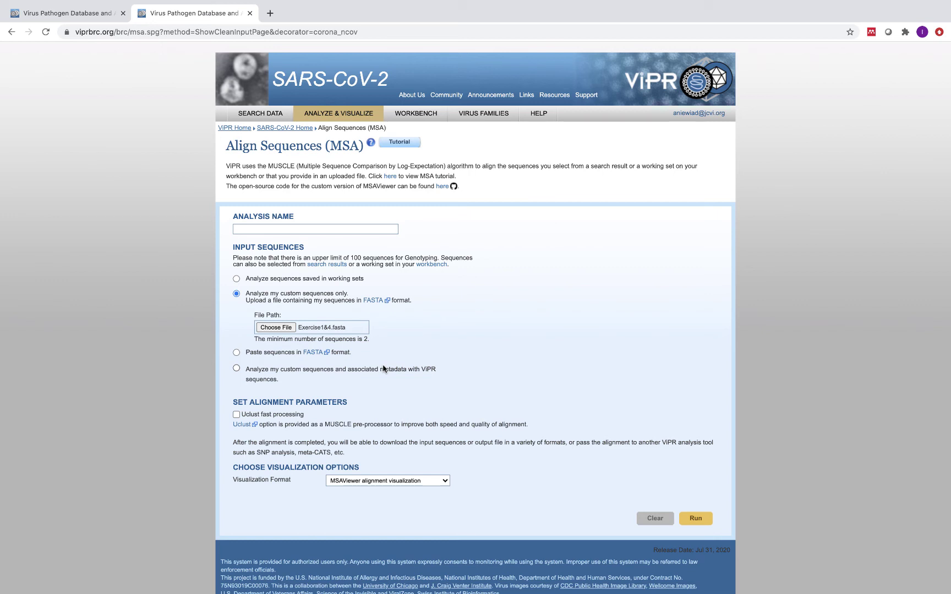
left_click(237, 415)
left_click(699, 520)
left_click(703, 528)
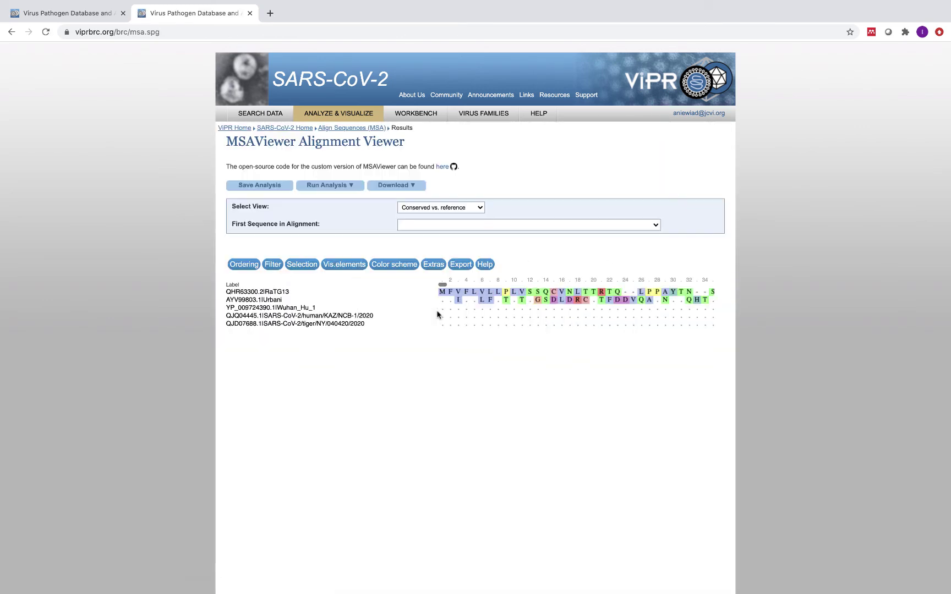
- Keep the Conserved vs. reference view and put YP_009724390.1|Wuhan_Hu_1 first in the alignment
scroll(438, 315, "down", 1)
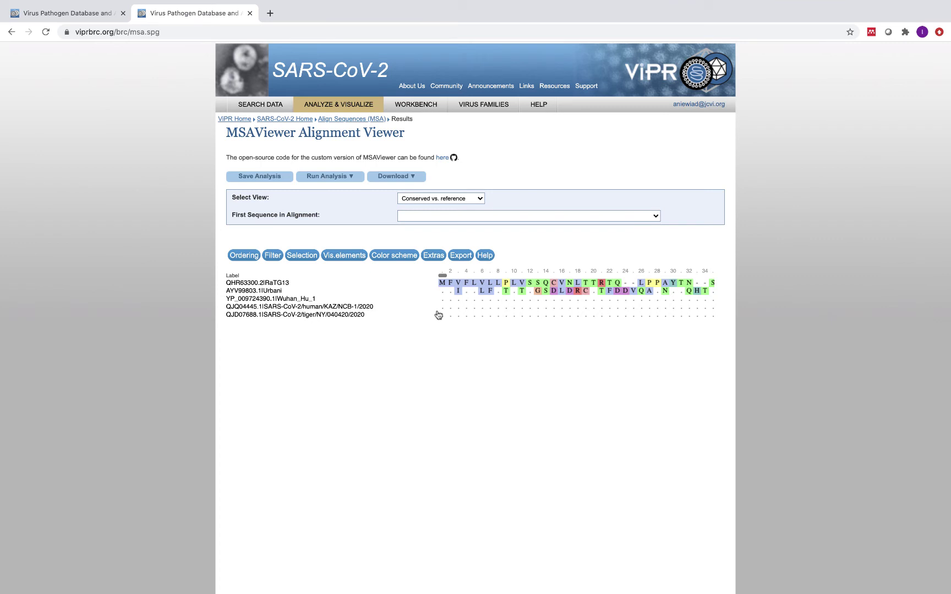
left_click(457, 200)
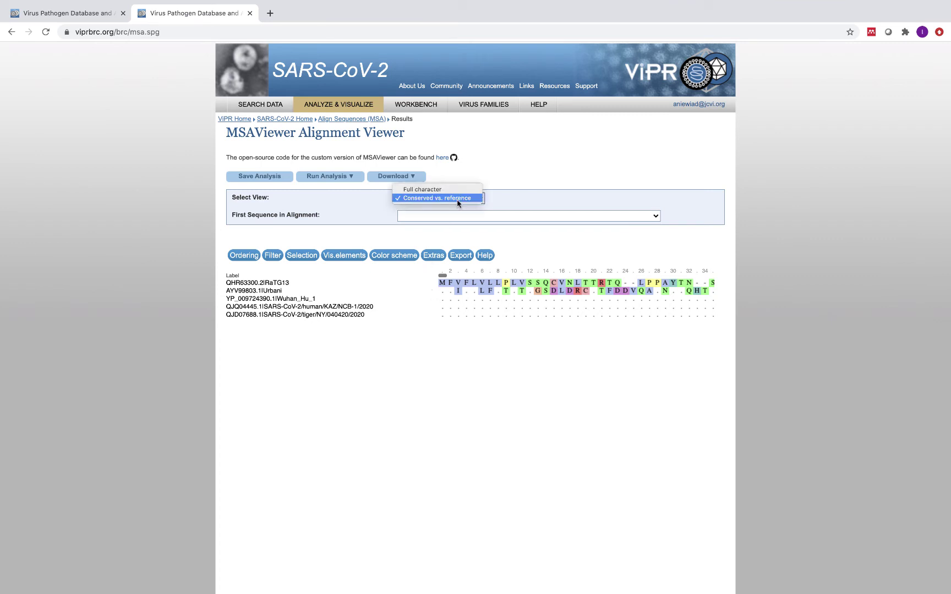
left_click(491, 217)
left_click(494, 220)
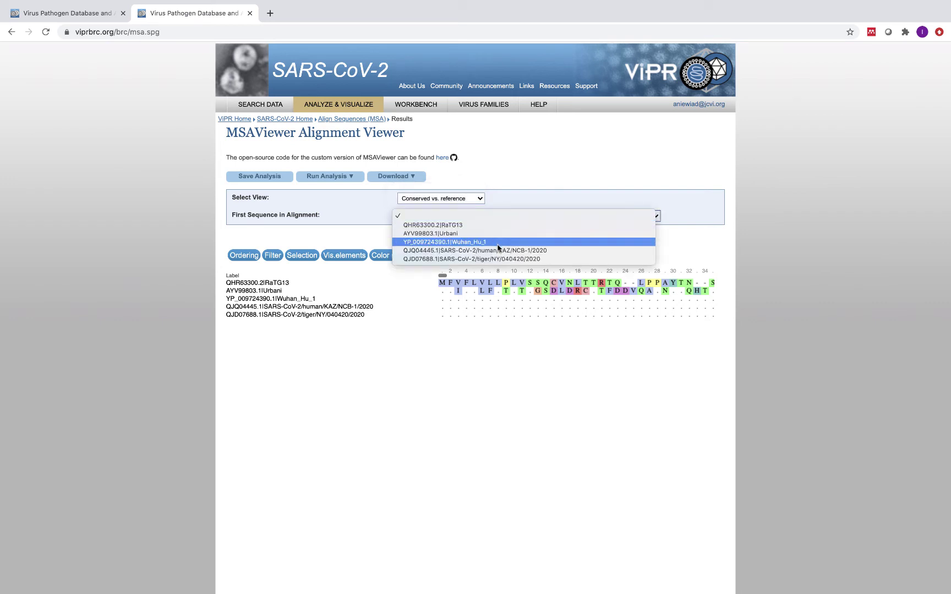
left_click(498, 245)
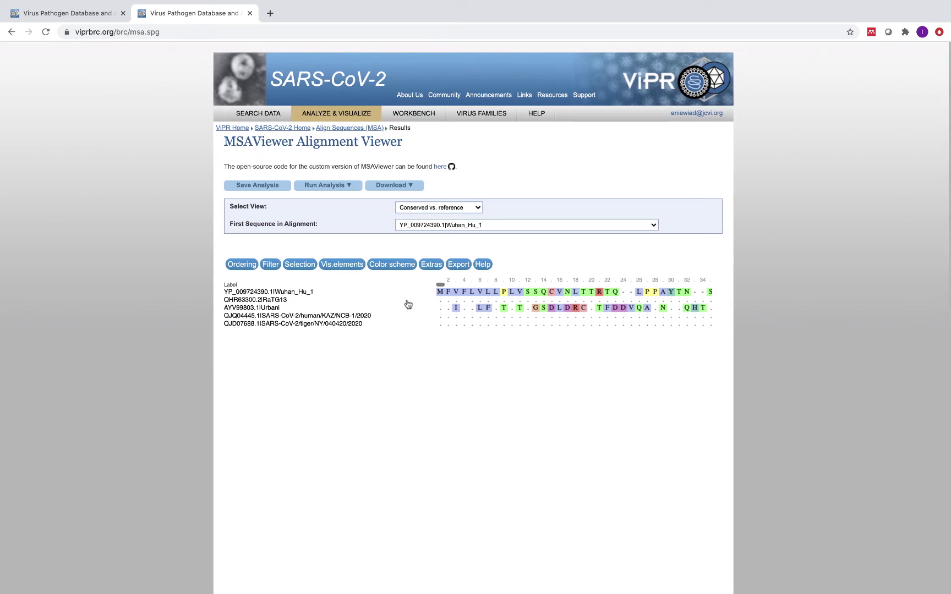
- Scroll the alignment to columns 680–712 and then 970–1002 to inspect differences
scroll(503, 310, "right", 2)
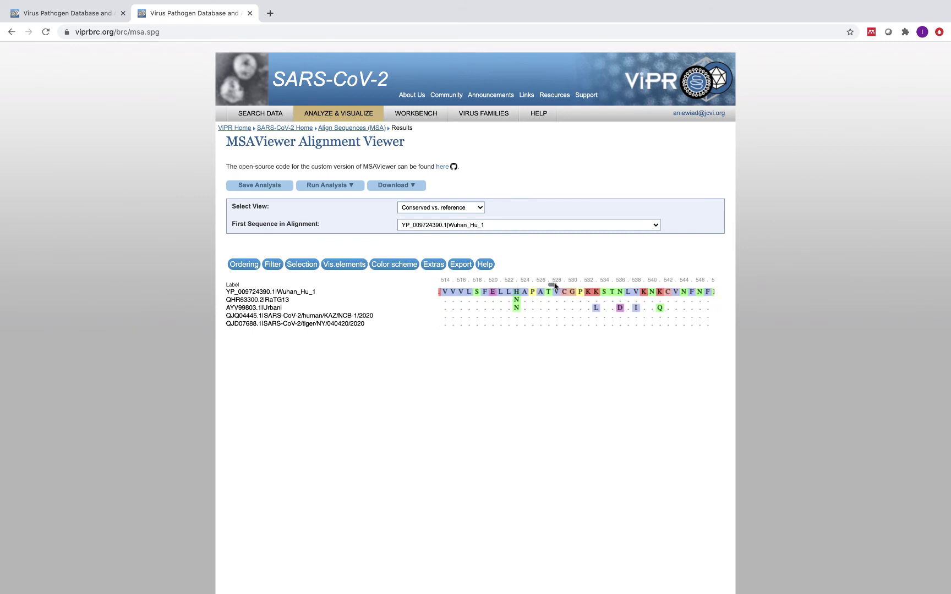
left_click_drag(570, 284, 645, 283)
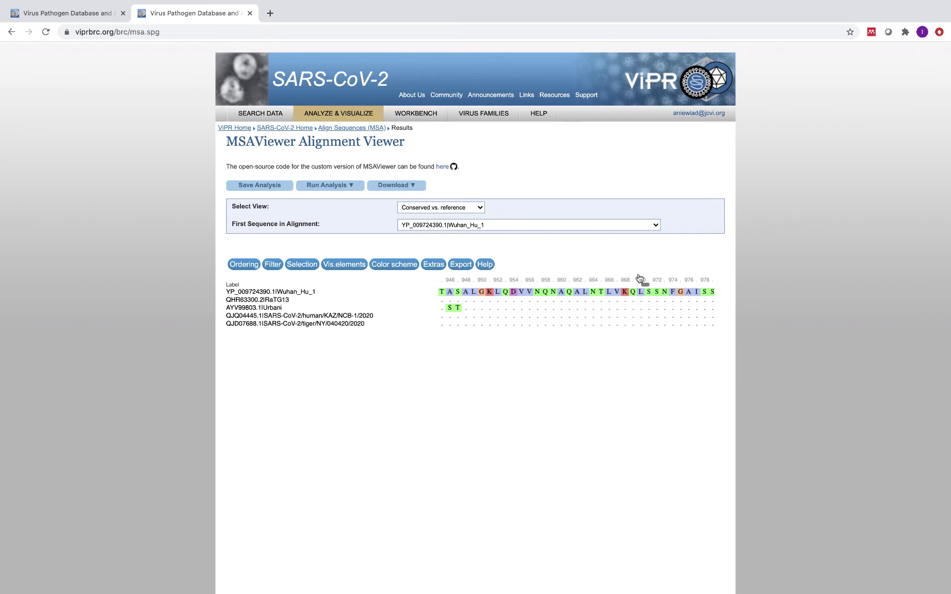
left_click_drag(644, 285, 372, 284)
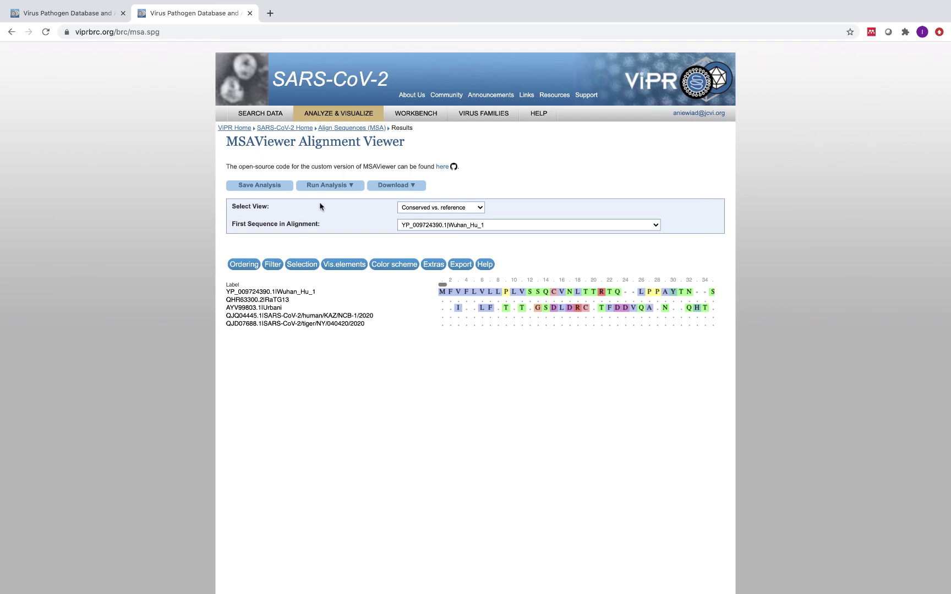
- Browse the follow-up analysis and SEARCH DATA menus for the alignment
left_click(354, 184)
mouse_move(355, 192)
mouse_move(393, 184)
mouse_move(346, 114)
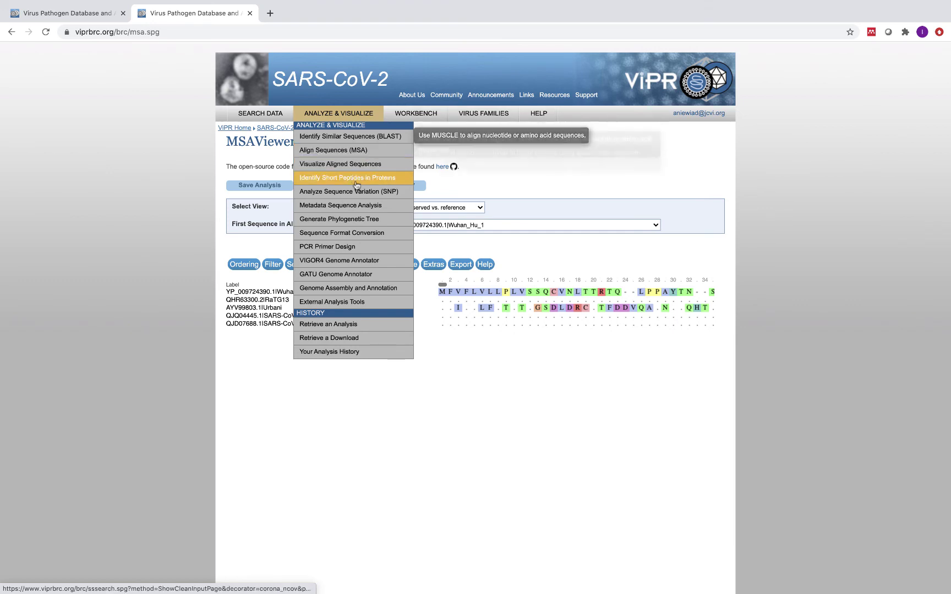
- Start a protein data search with gene symbol S
left_click(268, 116)
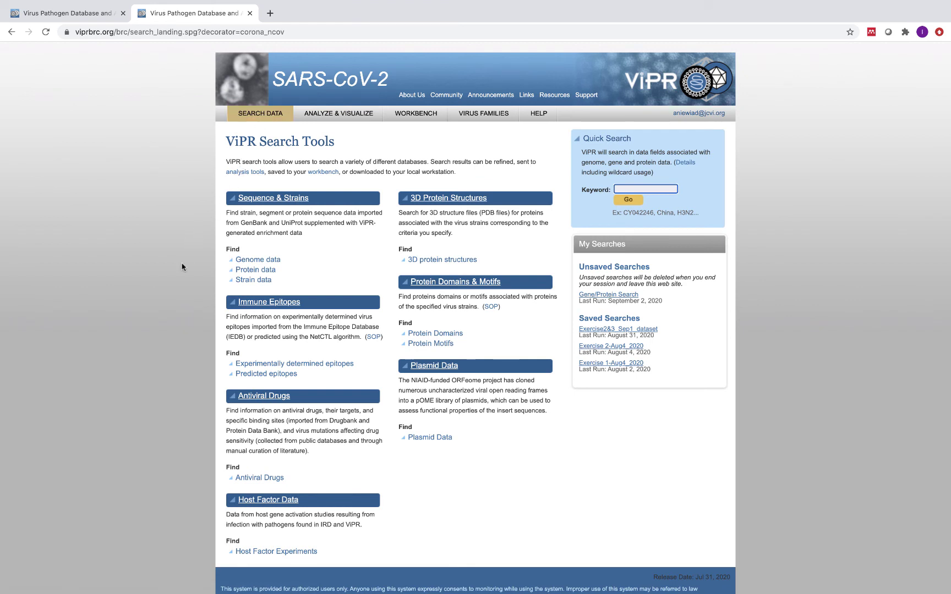
left_click(263, 271)
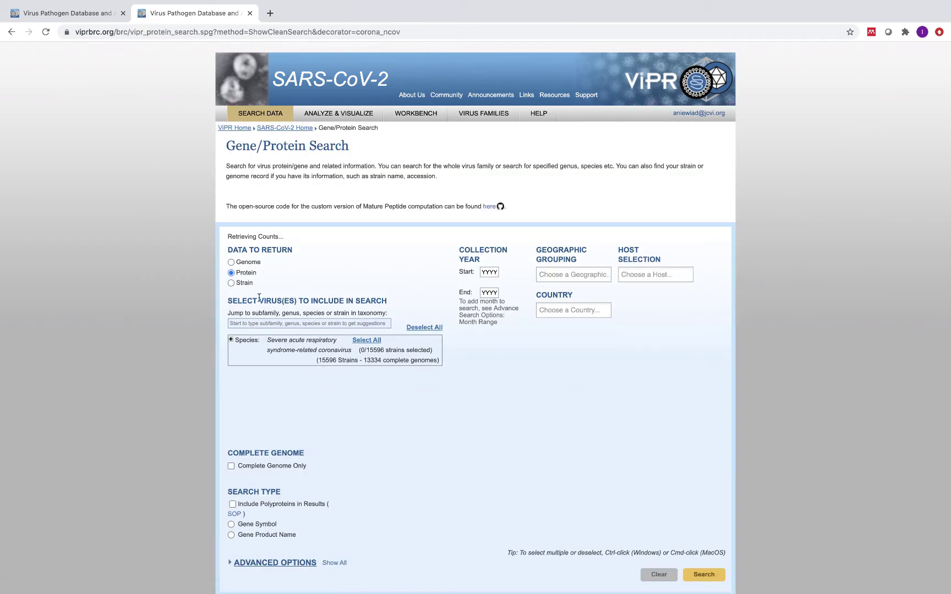
scroll(272, 352, "down", 3)
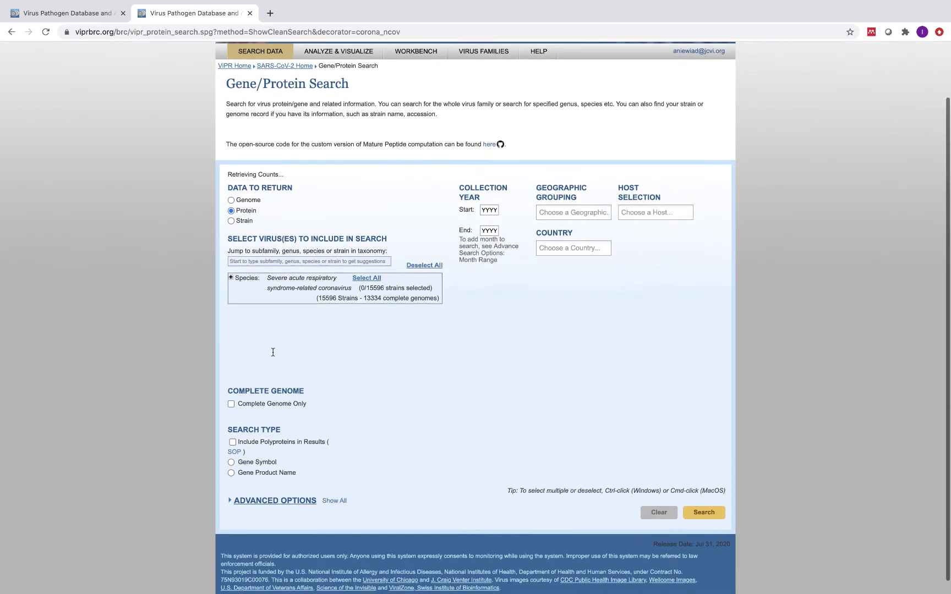
scroll(272, 352, "down", 1)
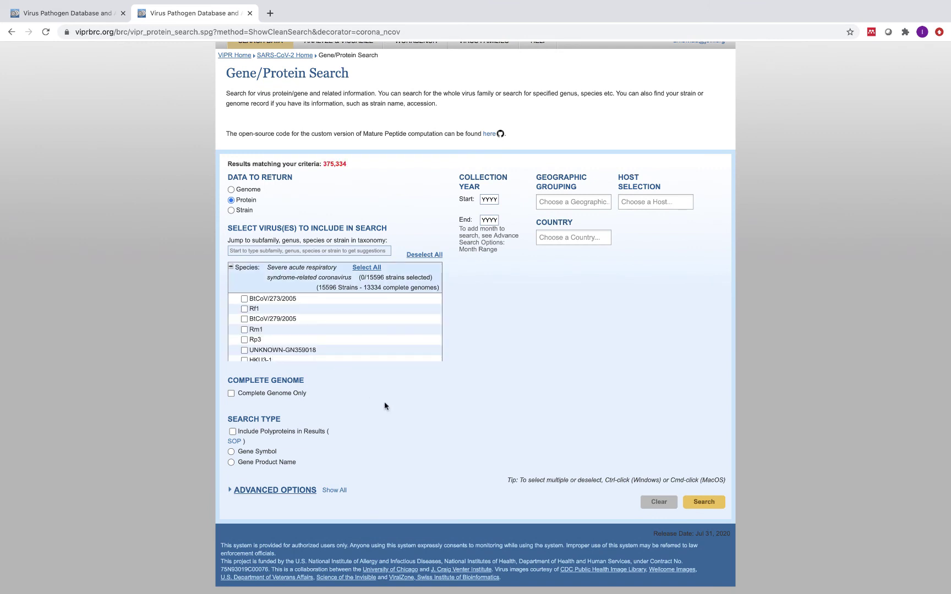
left_click(263, 452)
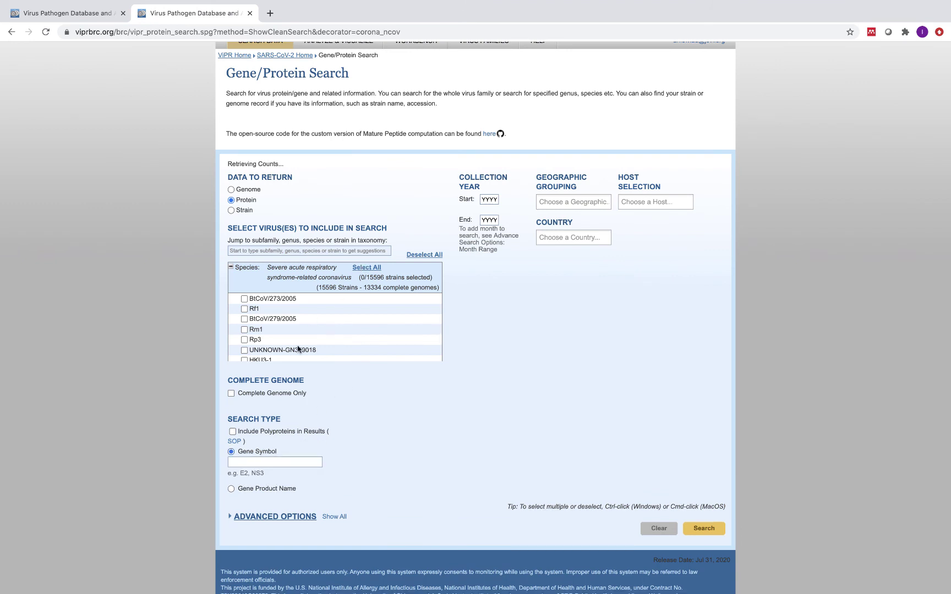
left_click(250, 461)
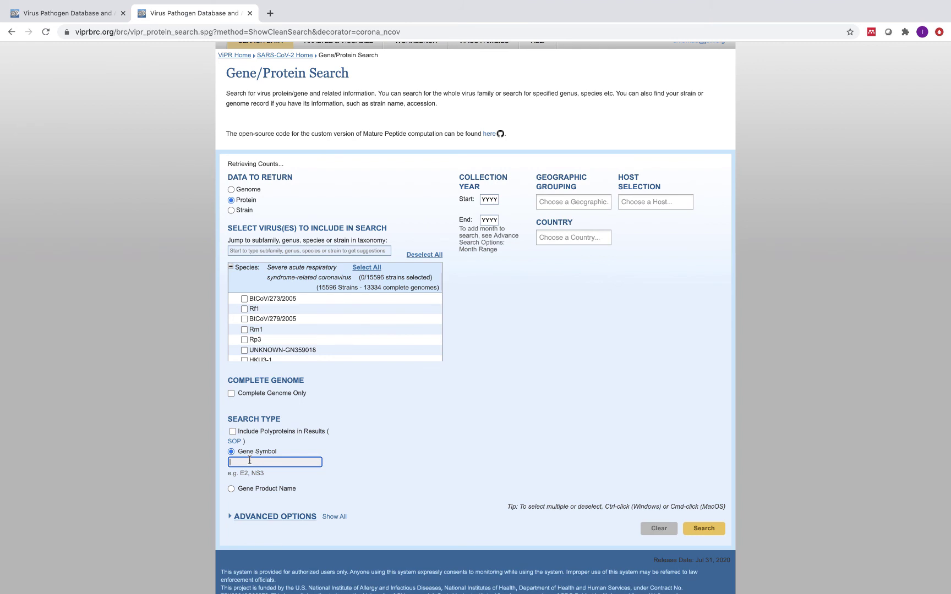
type("S")
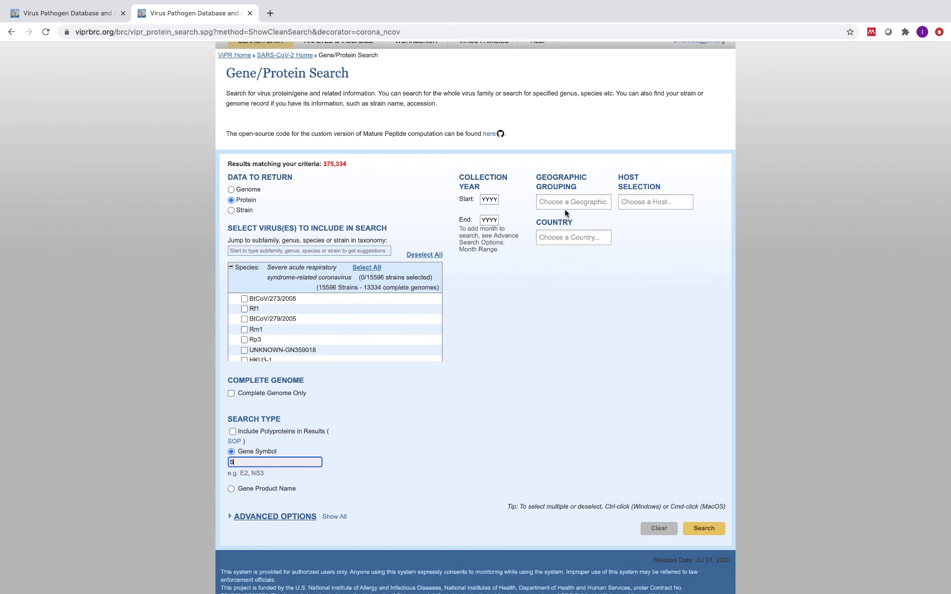
- Add Germany and China as country filters
left_click(573, 238)
type("gen")
key("BackSpace")
type("r")
key("Return")
type("china")
key("Return")
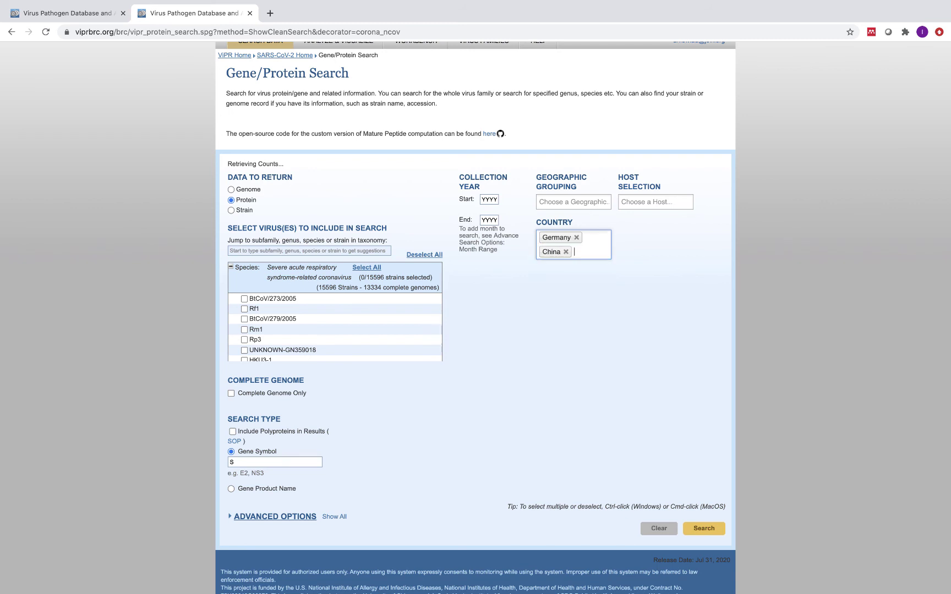
- Set the minimum CDS length to 3000 and run the search
left_click(231, 516)
scroll(232, 520, "down", 3)
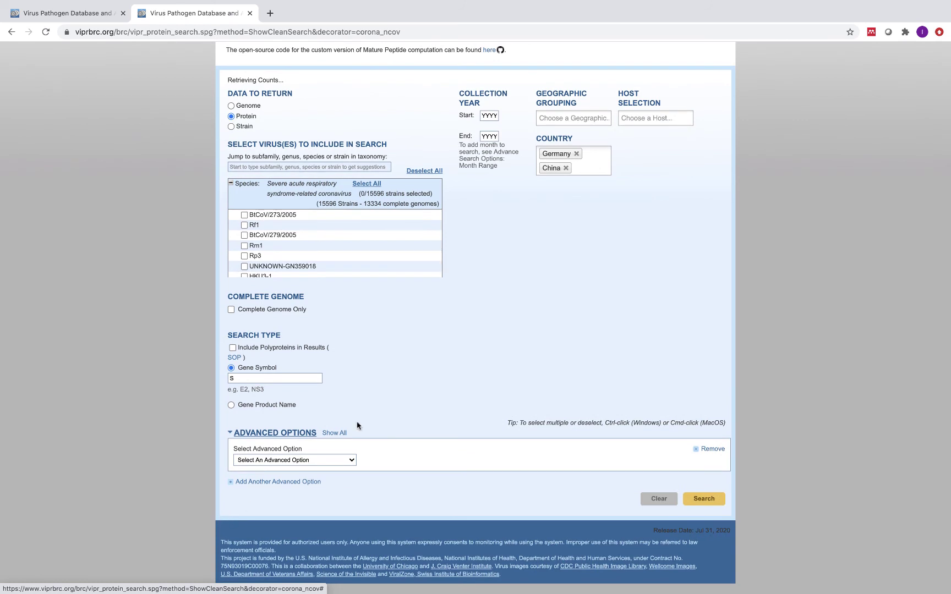
left_click(349, 461)
left_click(336, 510)
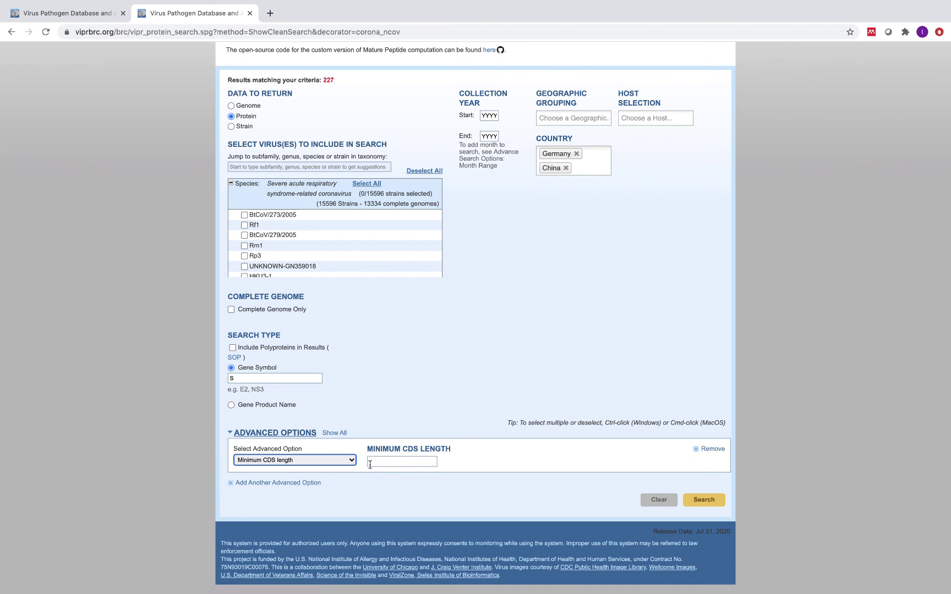
left_click(377, 461)
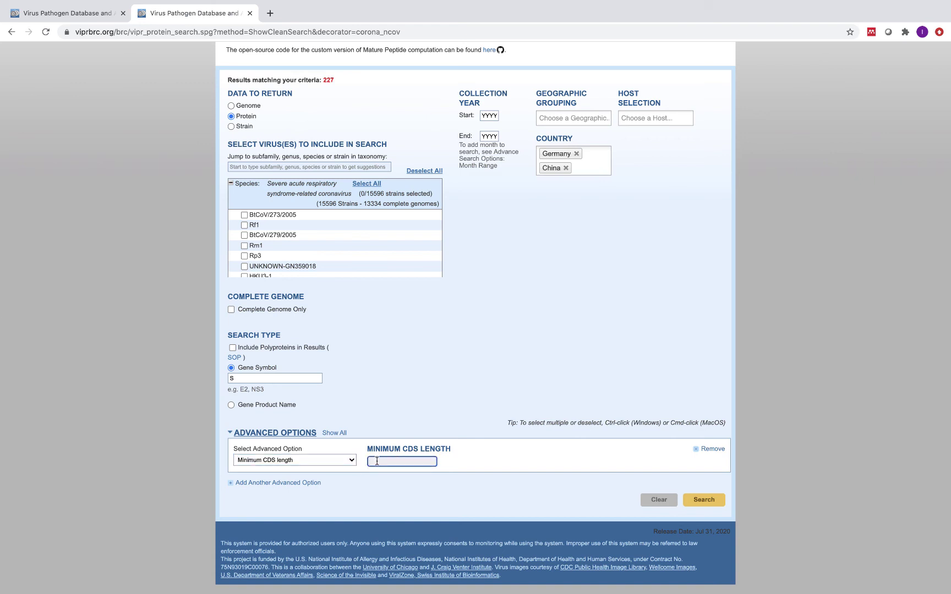
type("3000")
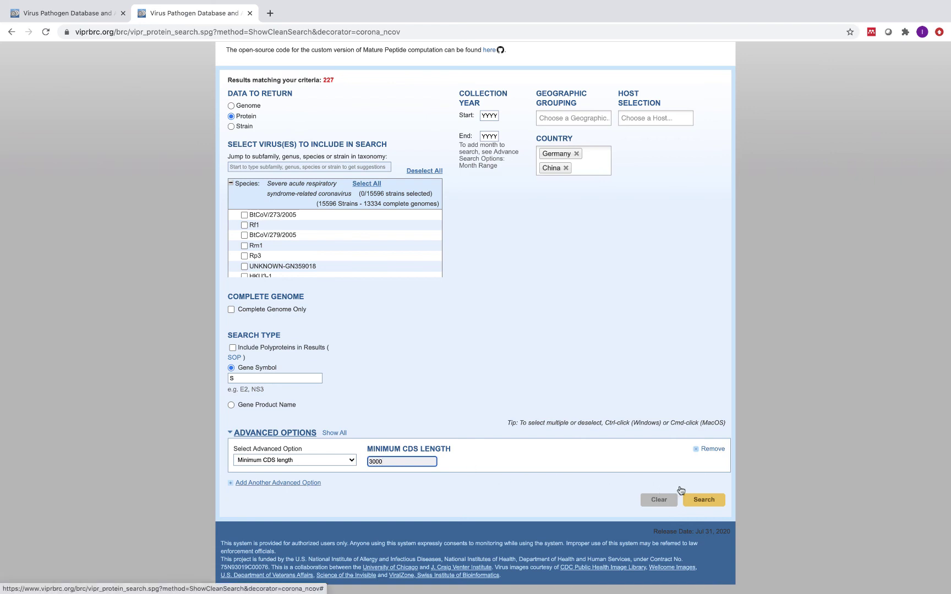
left_click(708, 499)
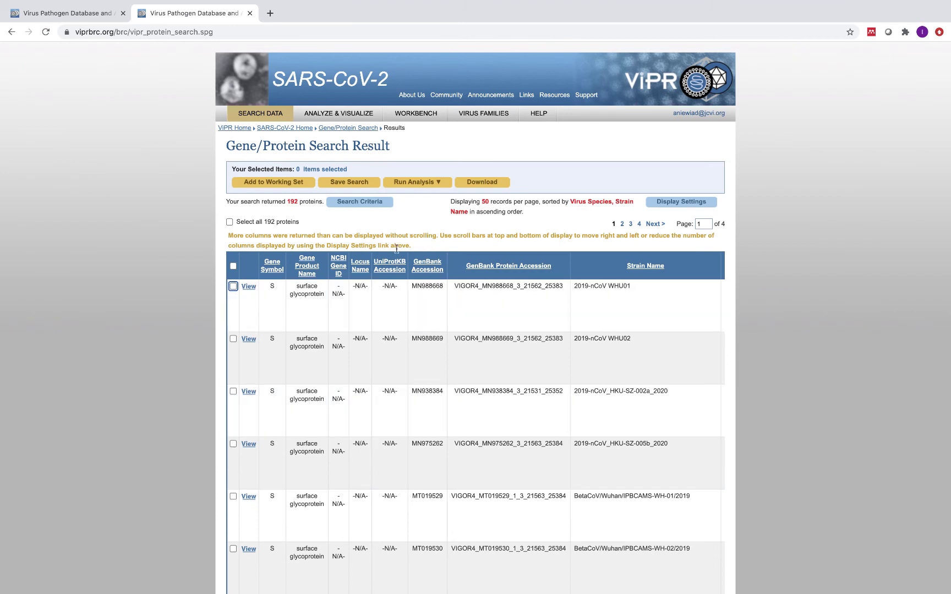
- Select all 192 S proteins and save them to a new working set Exercise2_SNP_Sep1
left_click(230, 223)
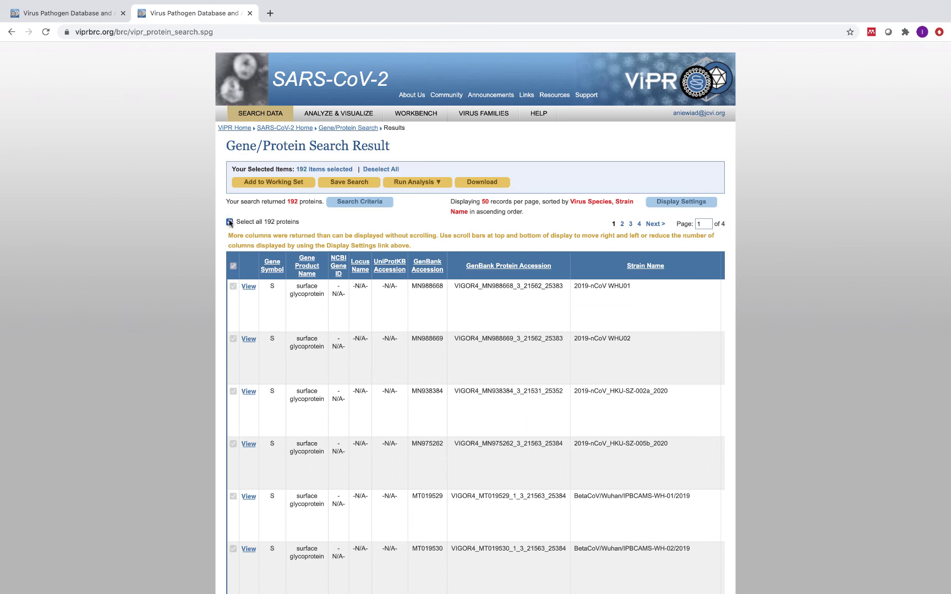
left_click(275, 184)
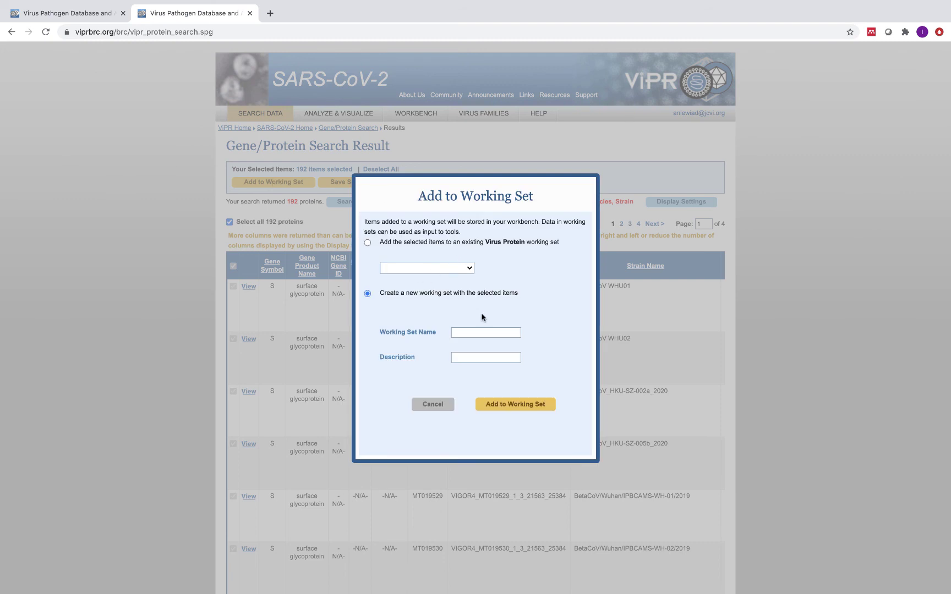
left_click(485, 331)
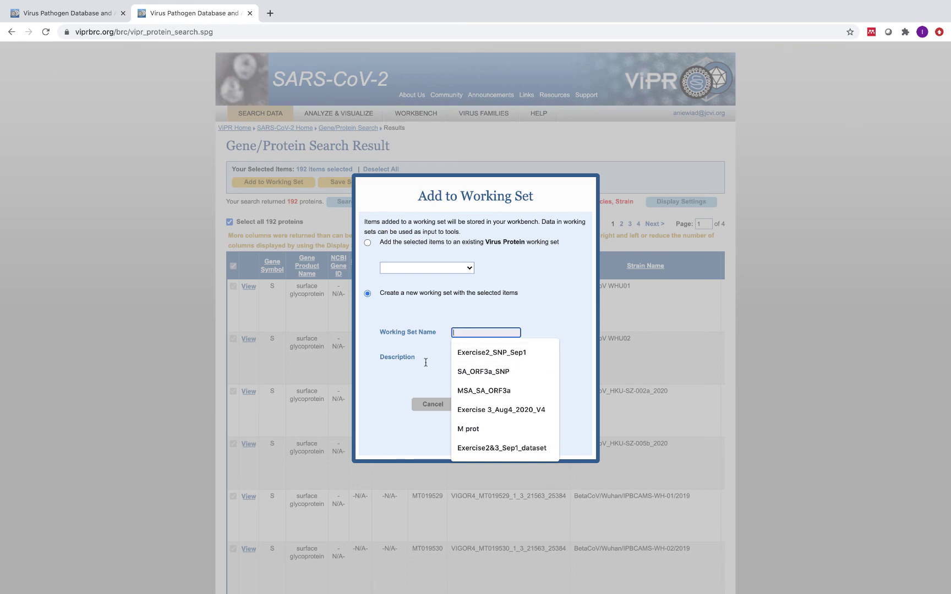
type("exercise")
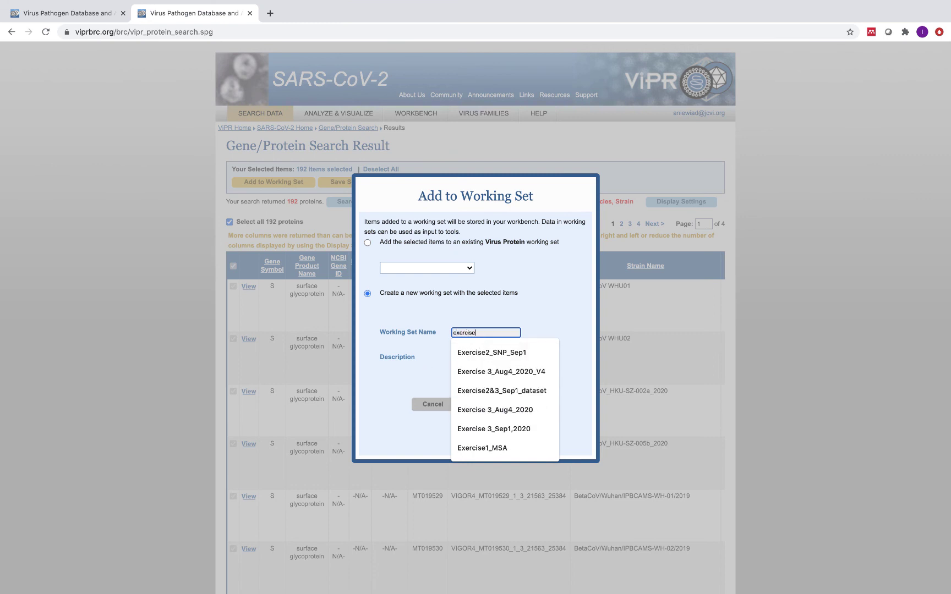
key("Down")
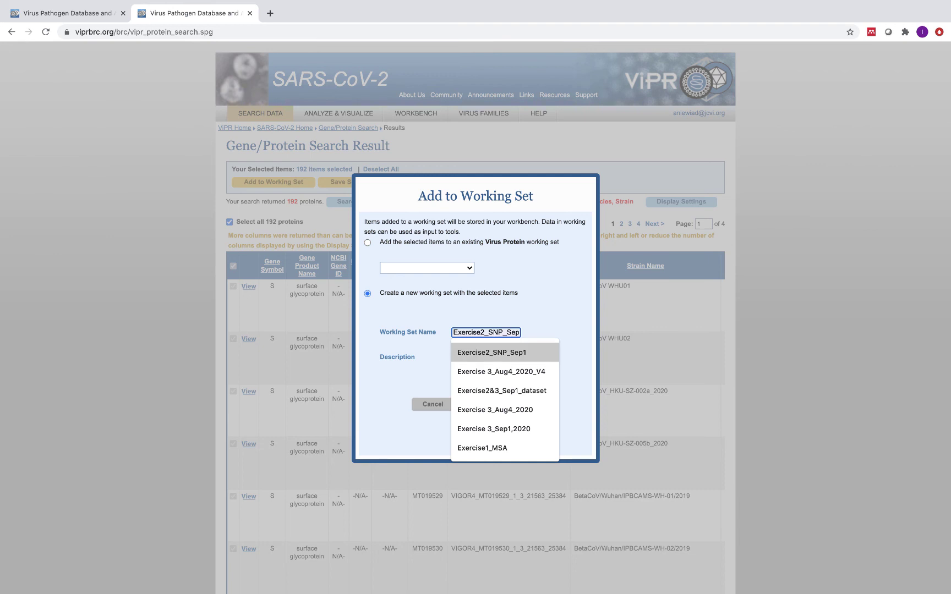
key("Return")
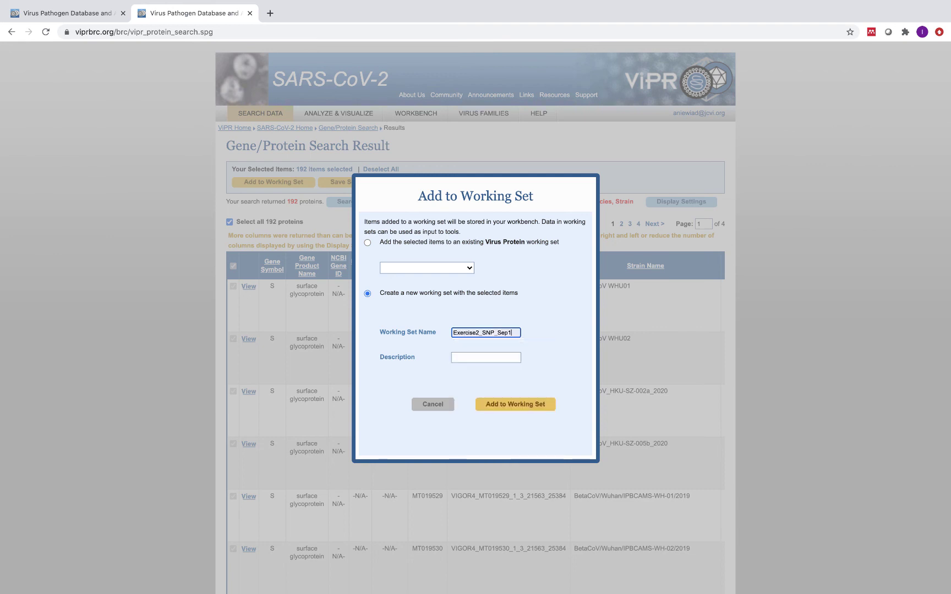
left_click(536, 404)
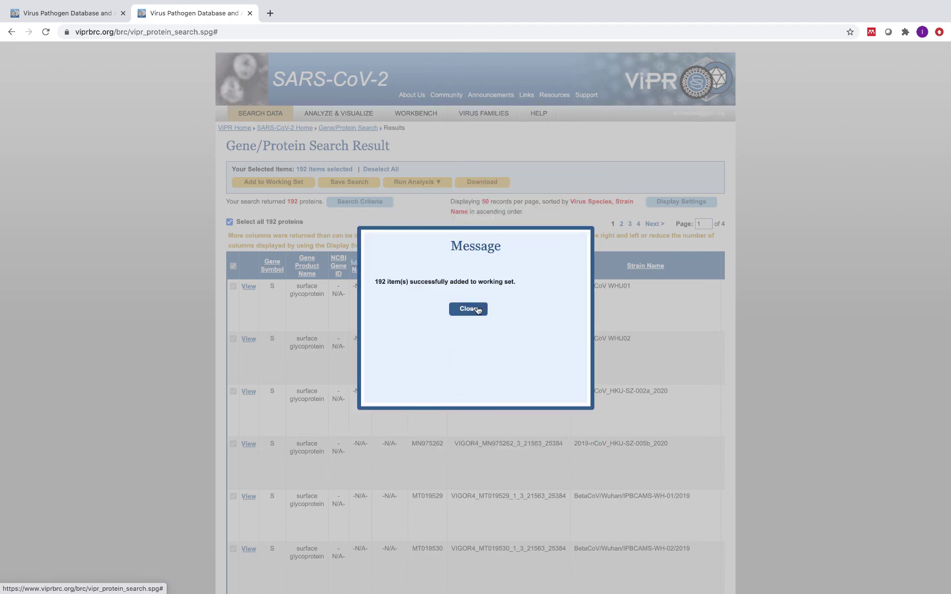
left_click(478, 310)
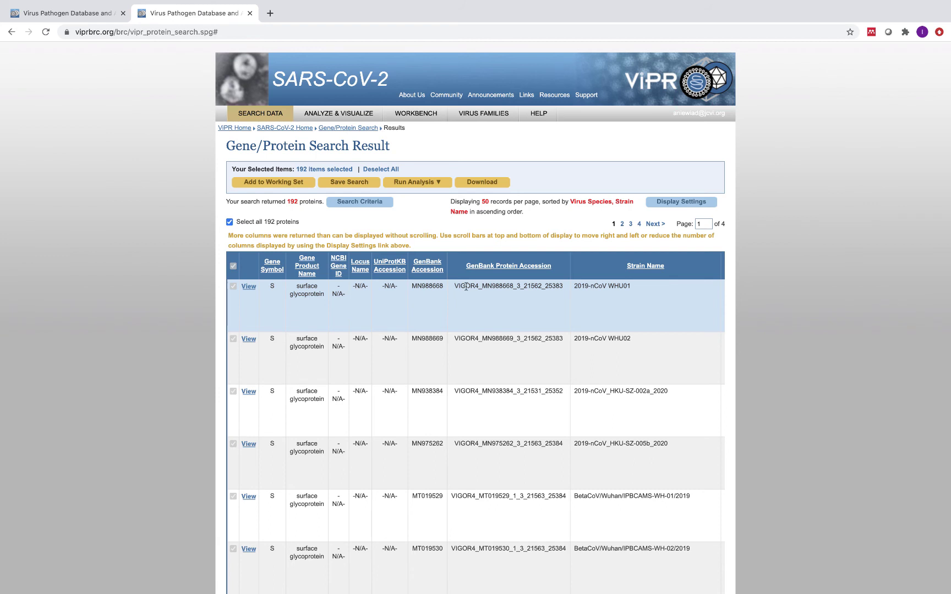
- Run a Sequence Variation (SNP) analysis on the 192 proteins as amino acid sequences
left_click(424, 188)
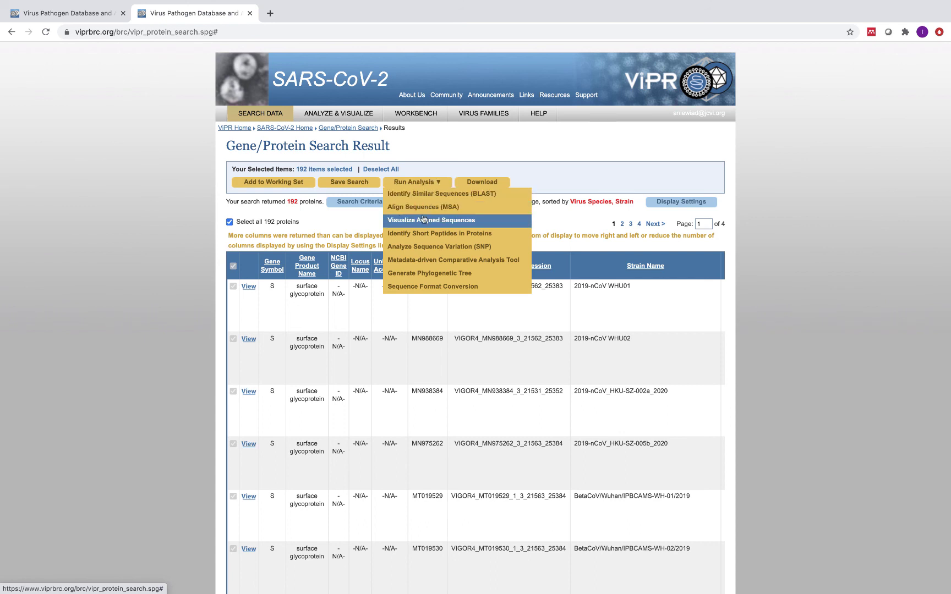
left_click(426, 249)
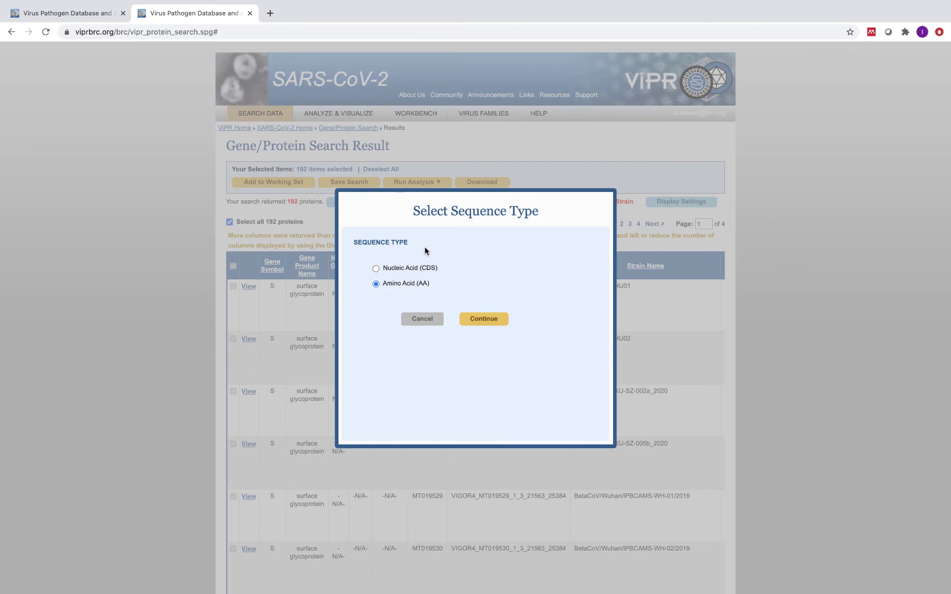
left_click(482, 319)
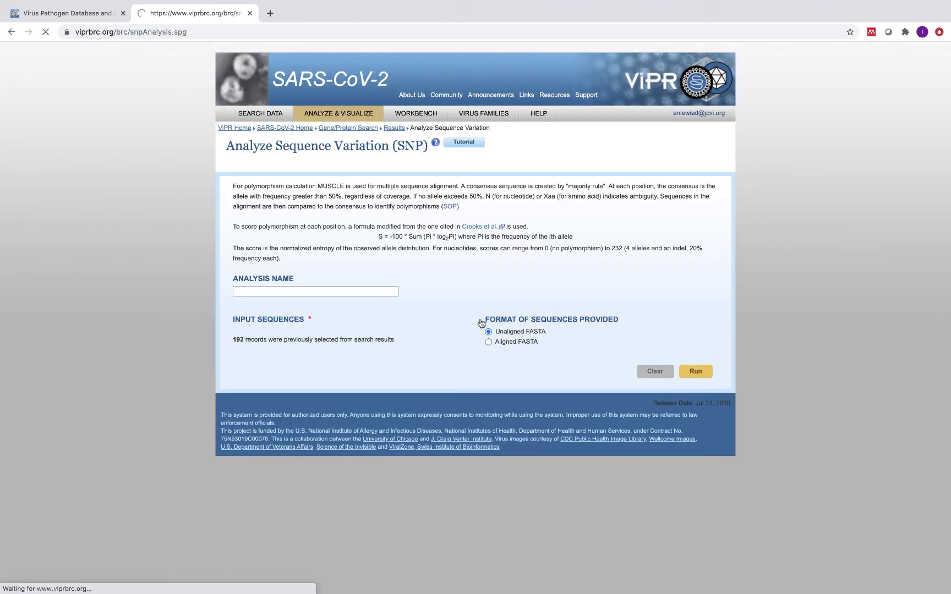
left_click(696, 365)
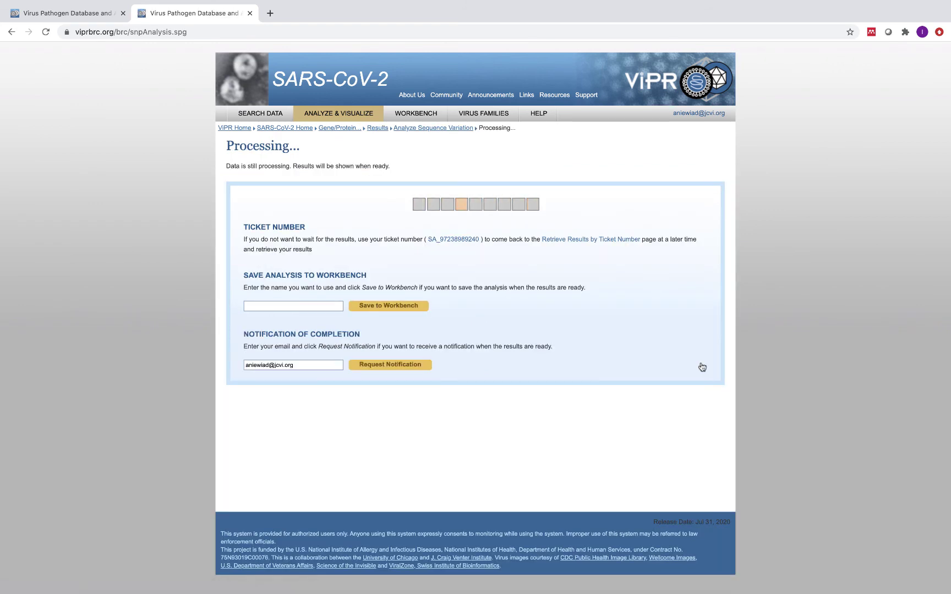
- Open the SNPANALYSIS8 result and scroll through the per-position variation table
left_click(428, 115)
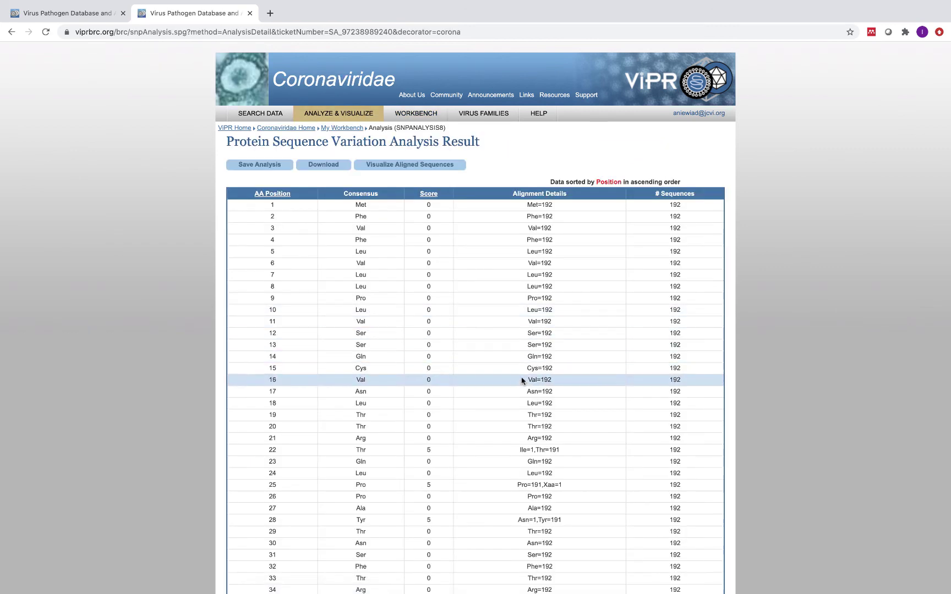
scroll(527, 390, "down", 2)
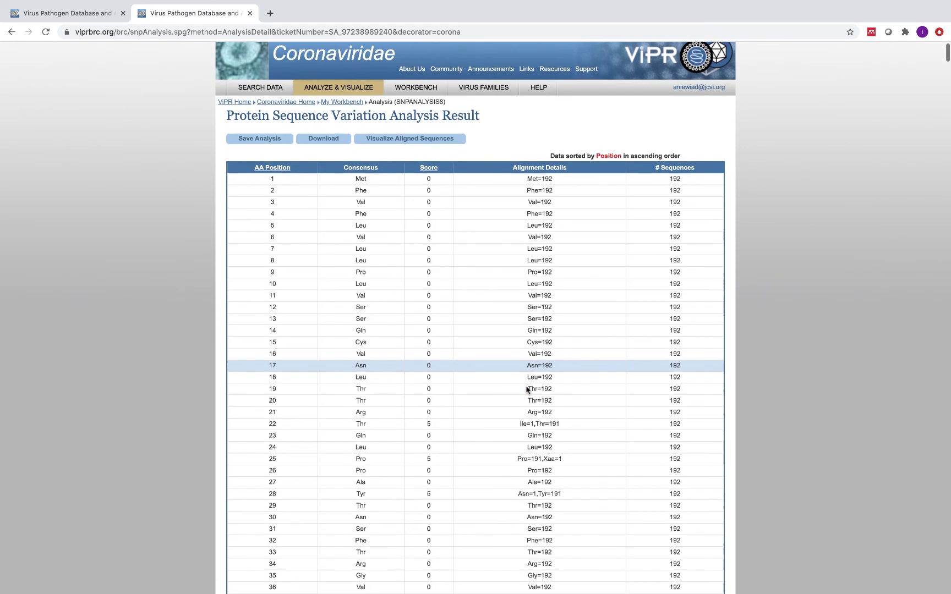
scroll(527, 390, "down", 1)
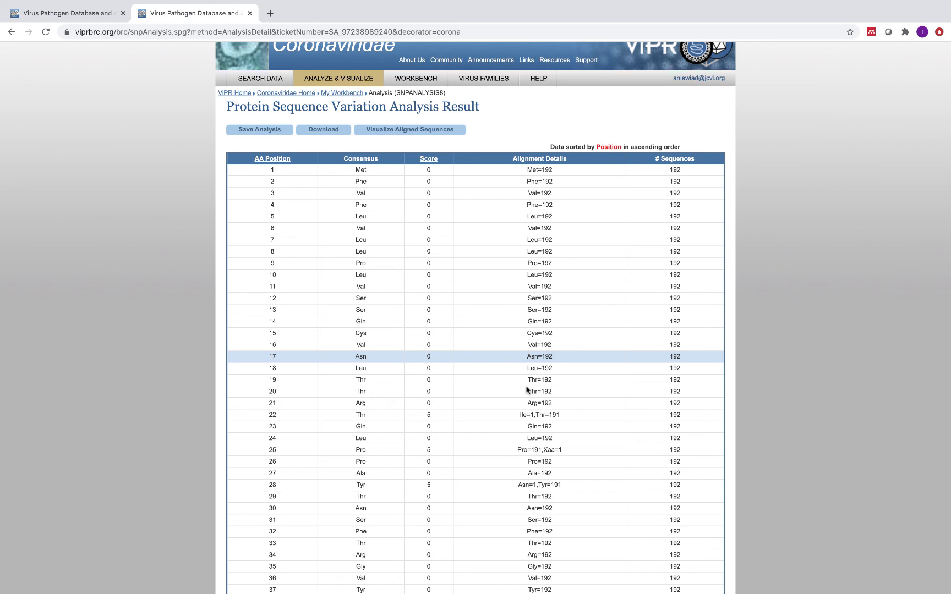
- Sort the variation results by descending Score, putting position 614 first
left_click(427, 159)
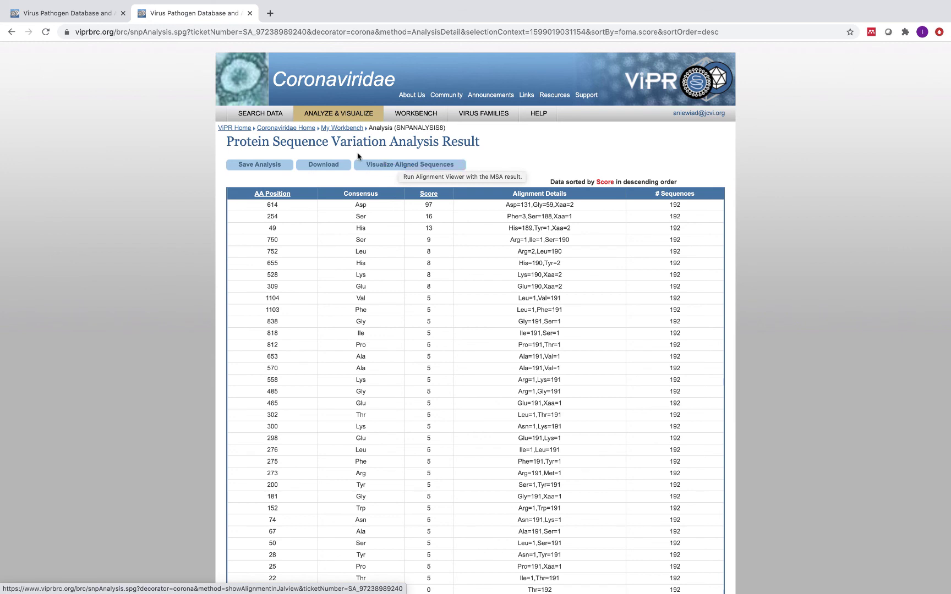
- Send all 192 proteins from Gene/Protein Search 1 to the Metadata-driven Comparative Analysis Tool
left_click(342, 128)
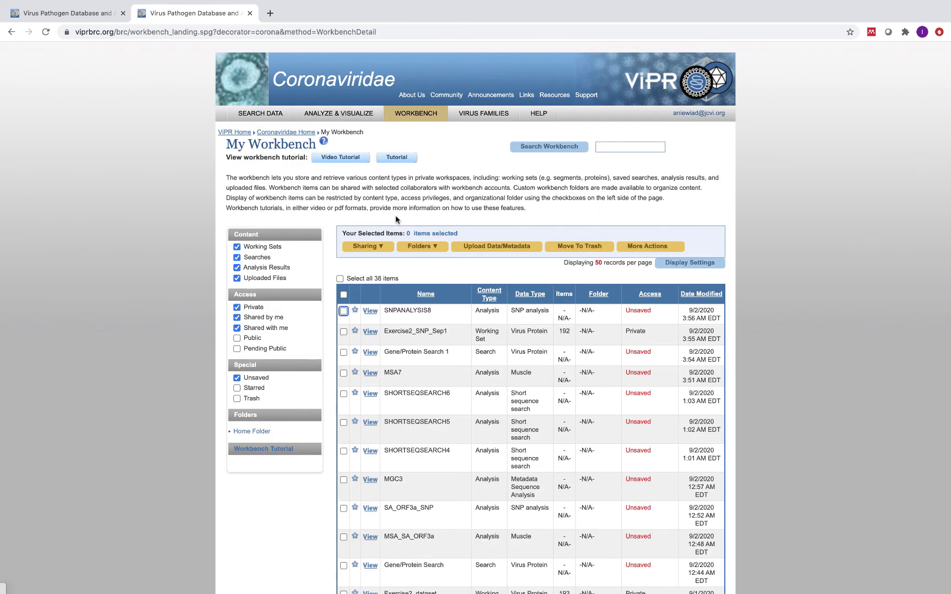
left_click(370, 353)
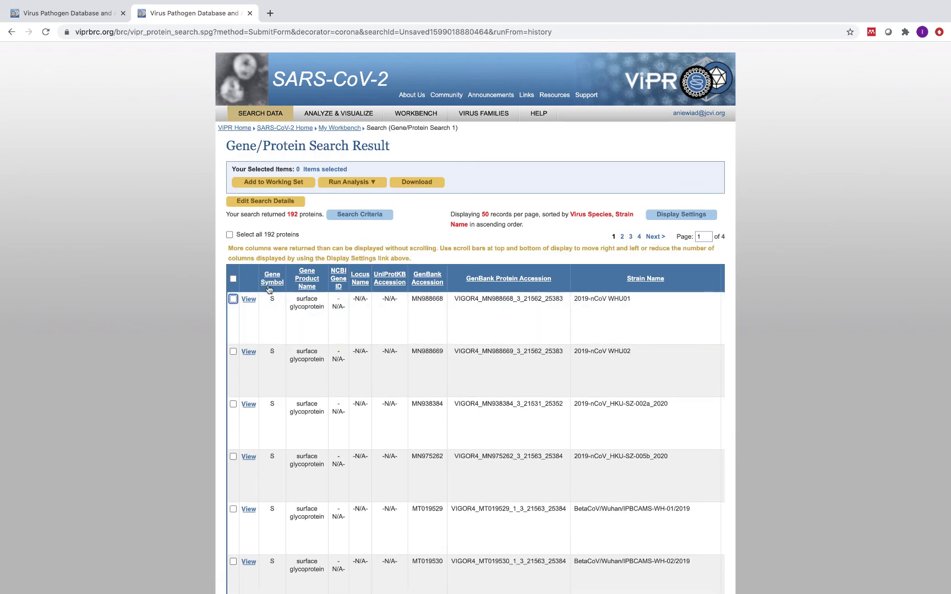
left_click(230, 235)
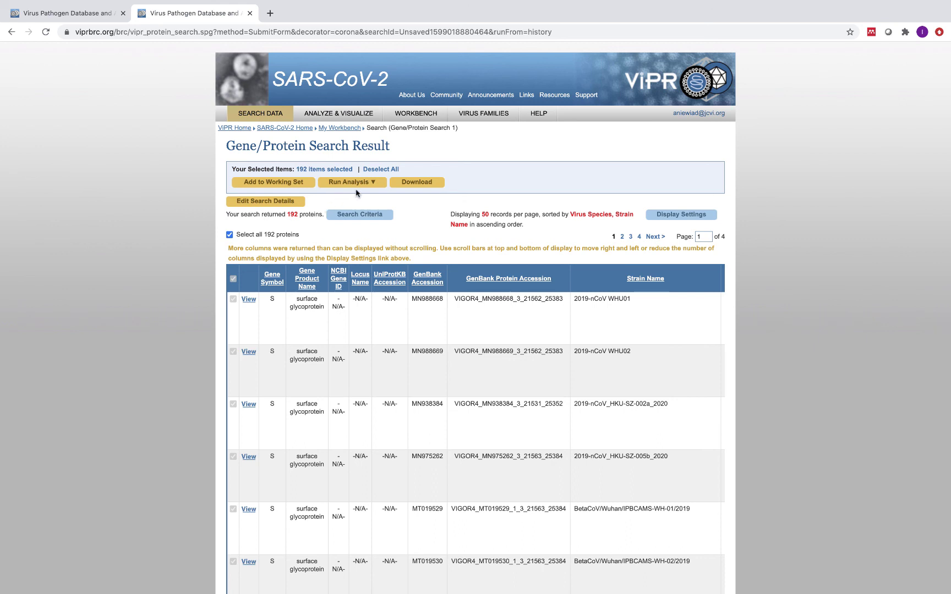
mouse_move(363, 192)
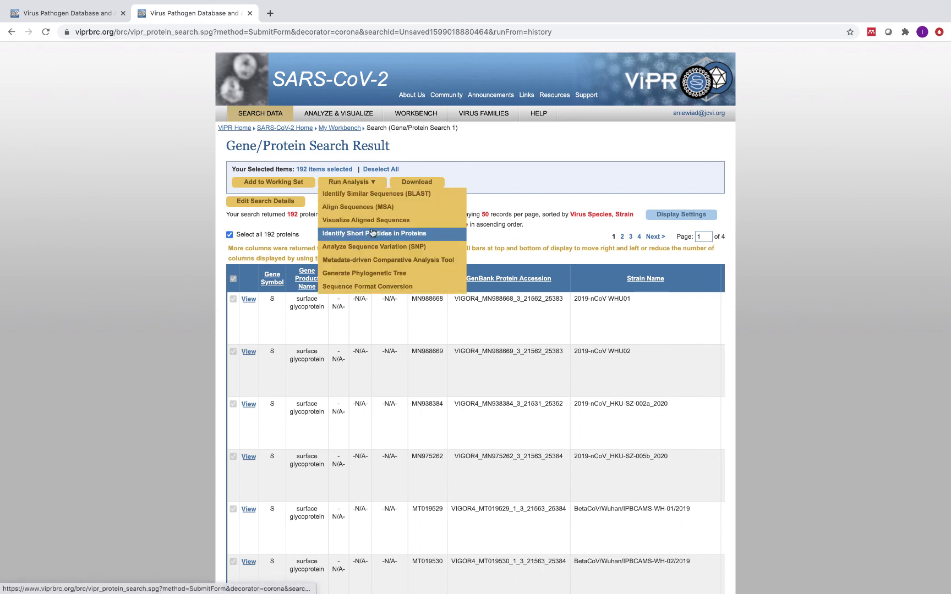
left_click(382, 261)
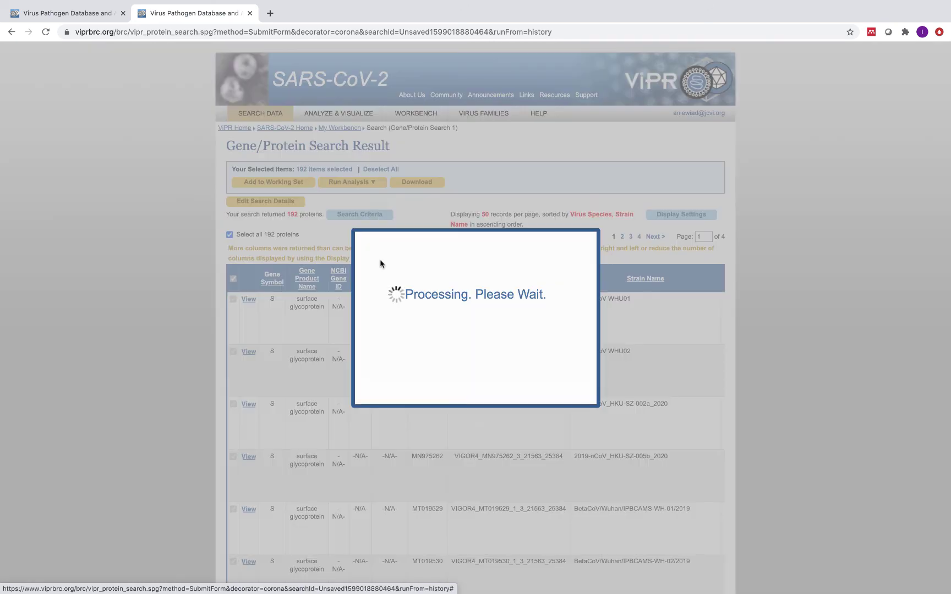
left_click(493, 321)
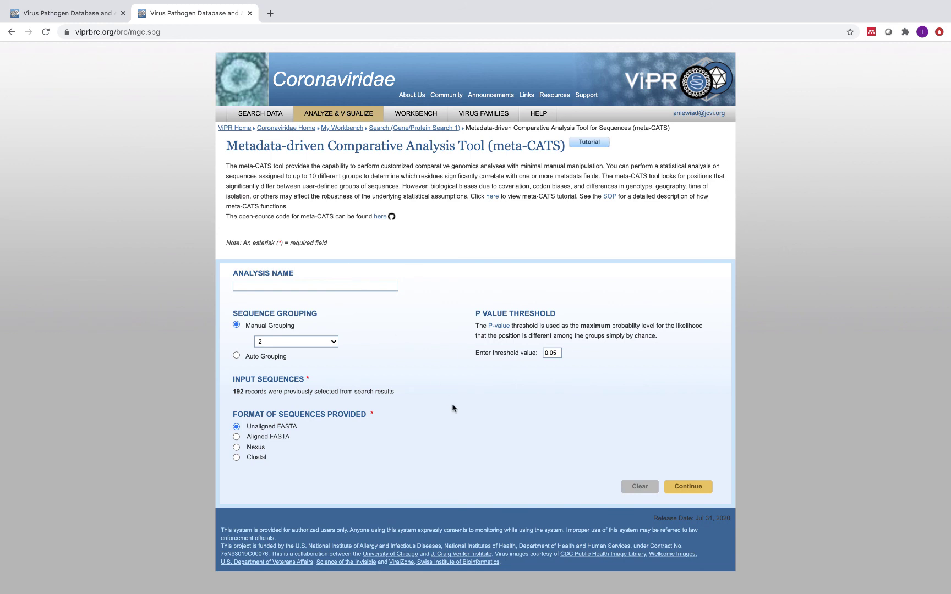
- Auto-group the sequences by Country into China (117) and Germany (75) and review the subsets
left_click(274, 359)
left_click(314, 357)
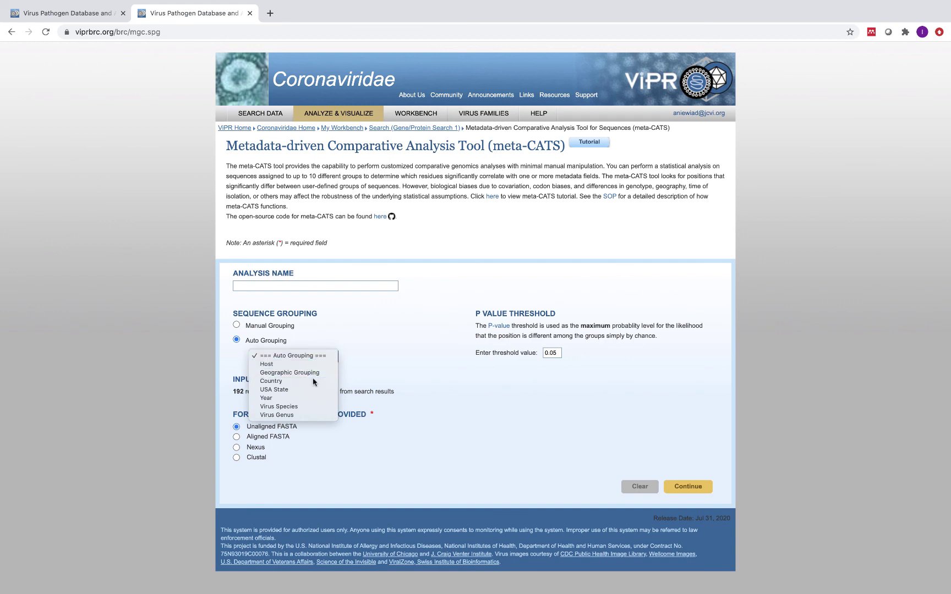
left_click(314, 381)
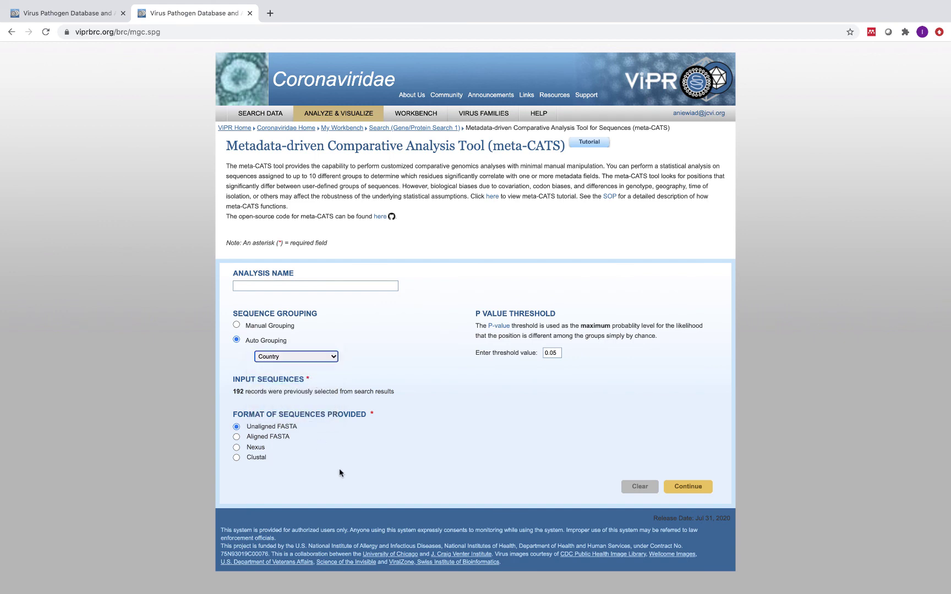
left_click(703, 485)
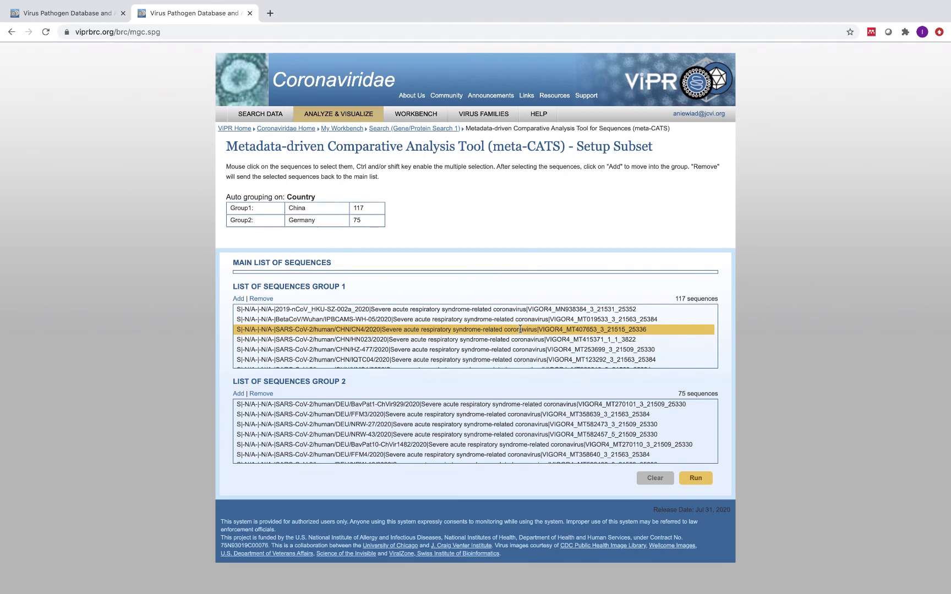
scroll(520, 329, "down", 3)
scroll(521, 329, "up", 3)
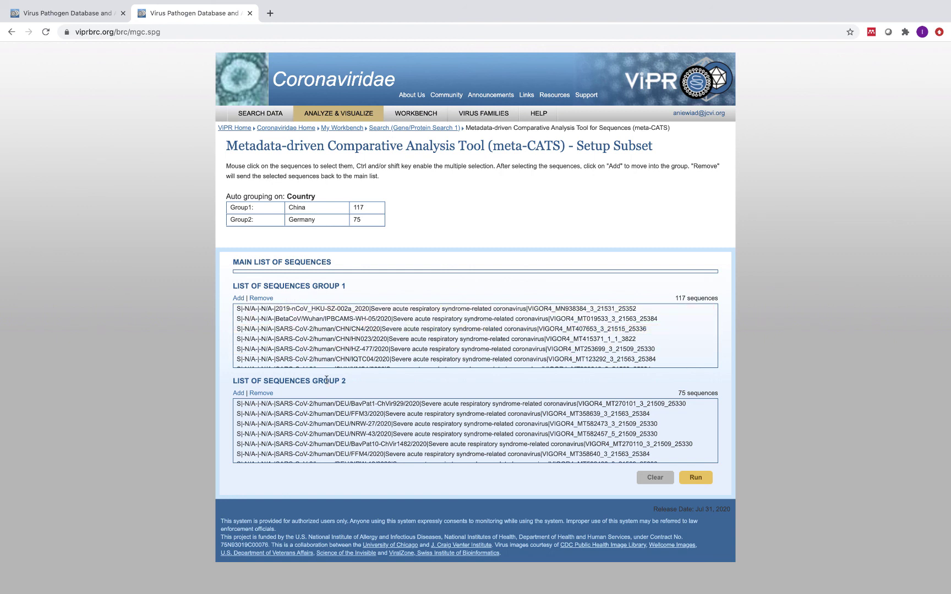
scroll(326, 381, "down", 1)
scroll(326, 380, "up", 1)
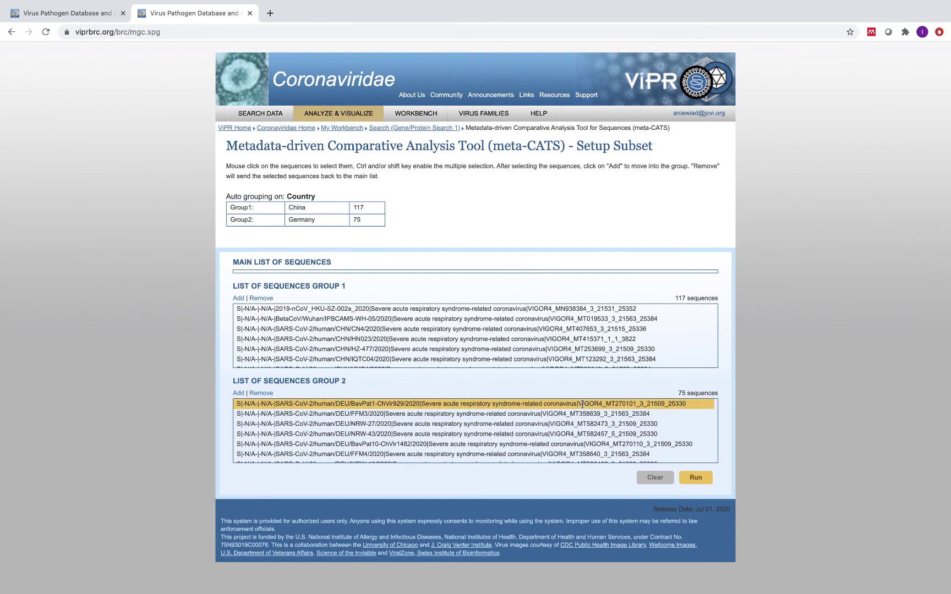
- Run the China versus Germany comparison and review significant positions 254 and 614
left_click(696, 478)
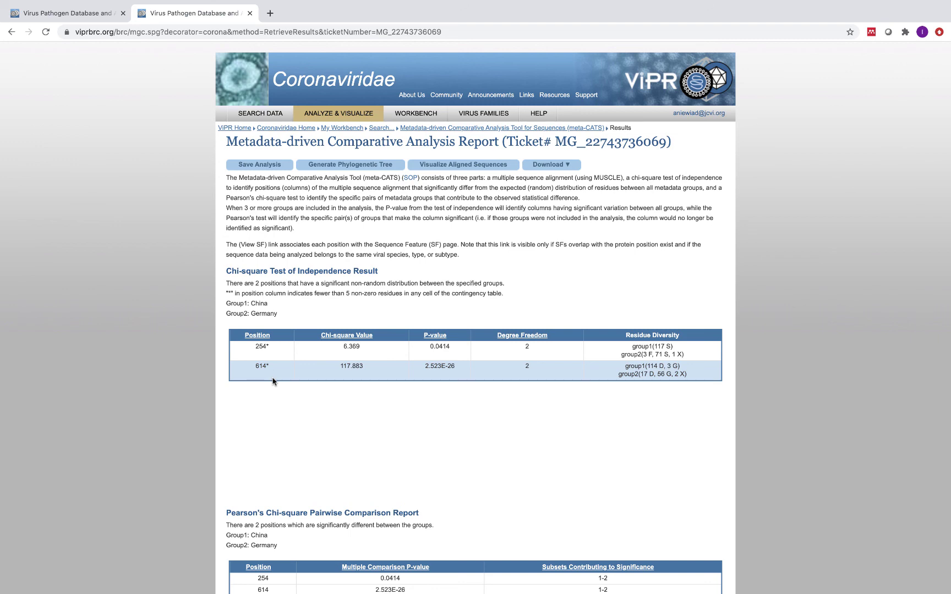
scroll(273, 380, "down", 3)
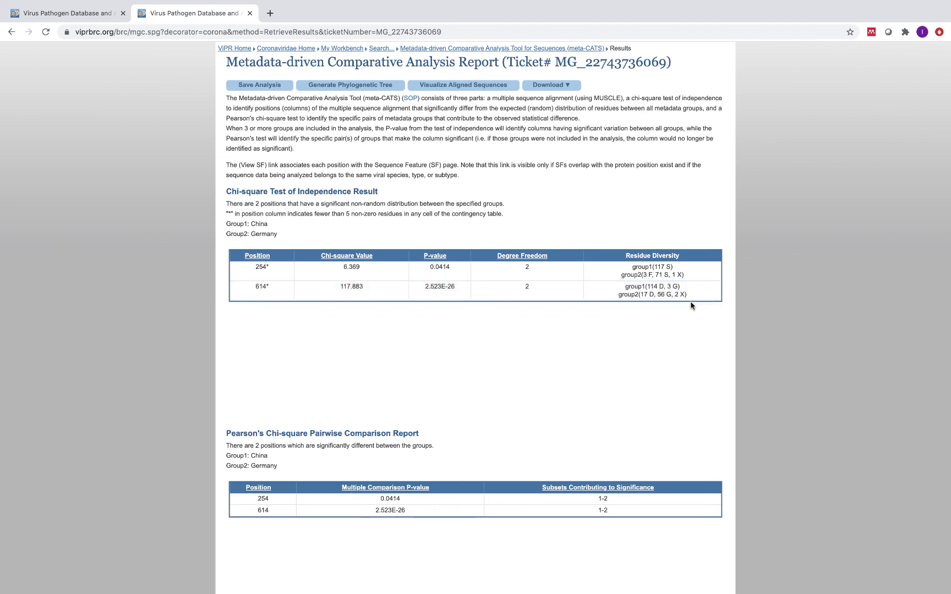
scroll(688, 349, "down", 2)
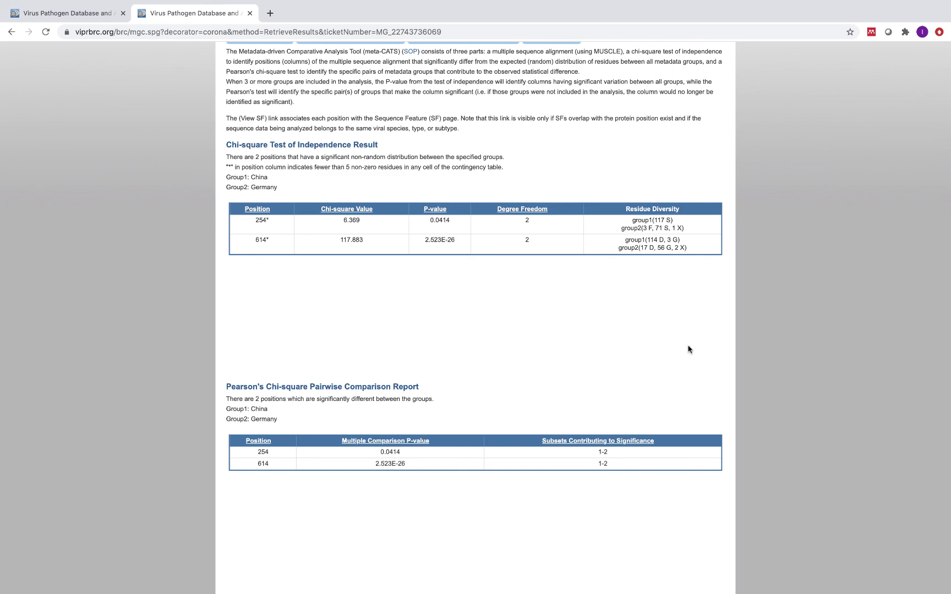
scroll(688, 349, "down", 2)
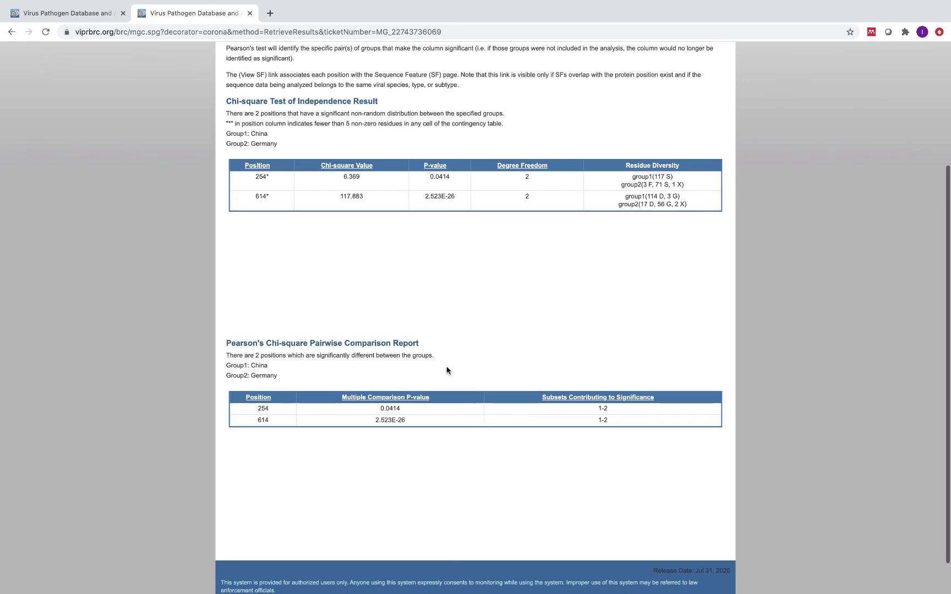
scroll(501, 473, "down", 1)
scroll(500, 473, "down", 1)
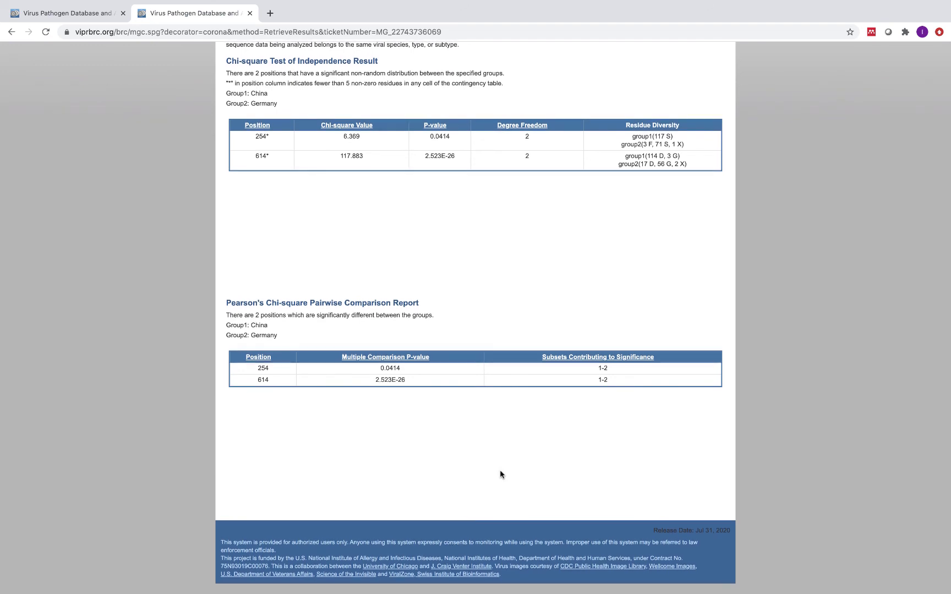
scroll(501, 475, "up", 10)
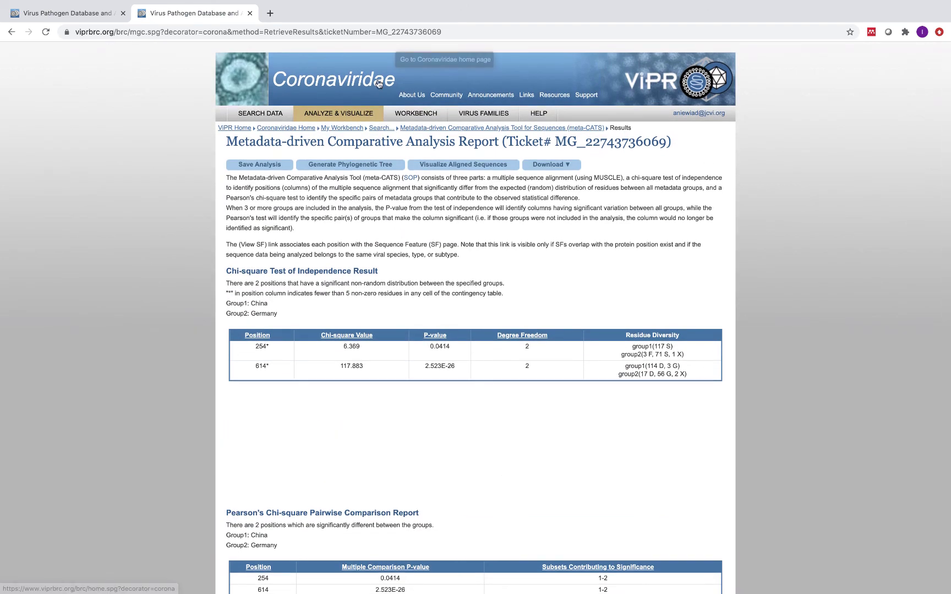
- Start an Identify Short Peptides exact-match search for TNSPRRARSV
mouse_move(338, 116)
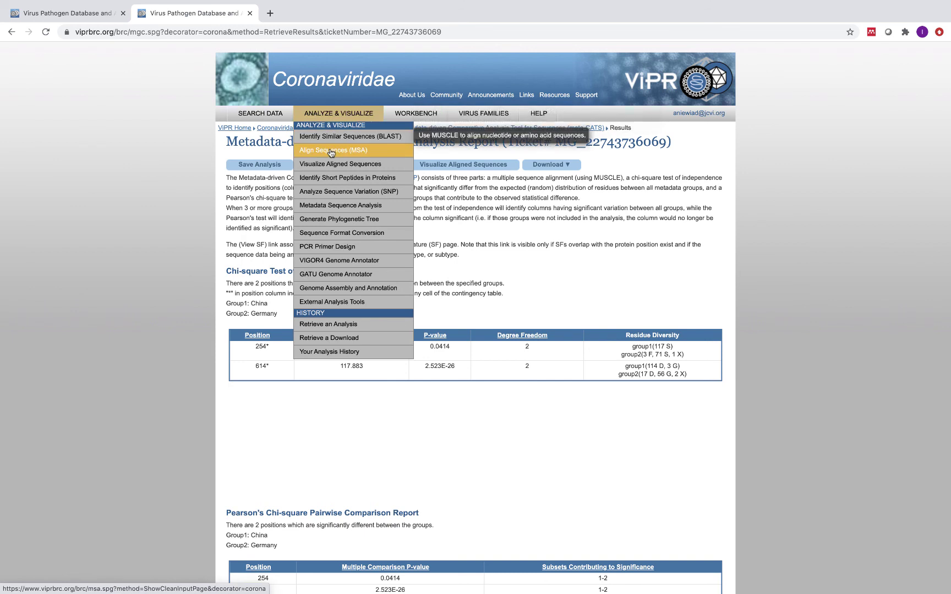
left_click(358, 182)
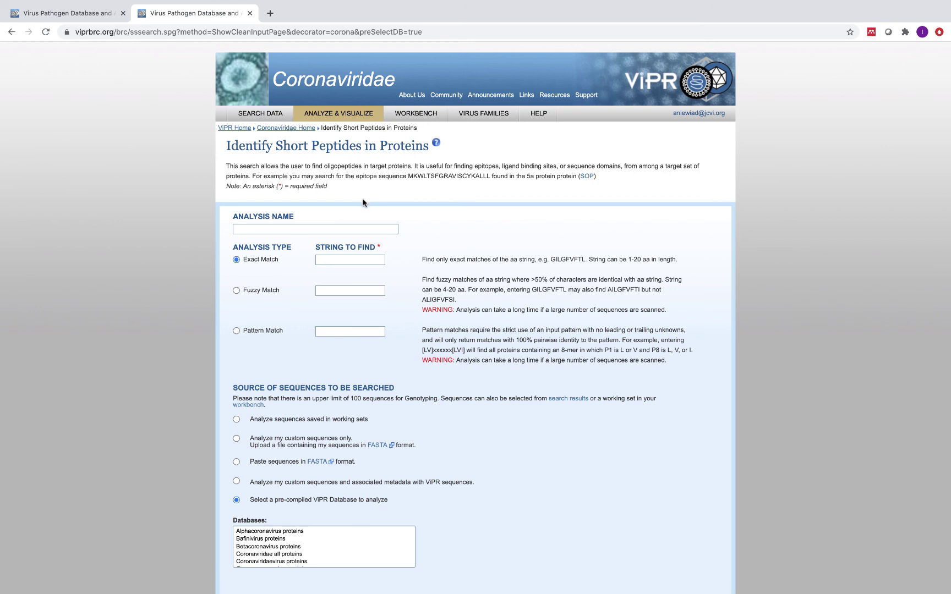
left_click(368, 259)
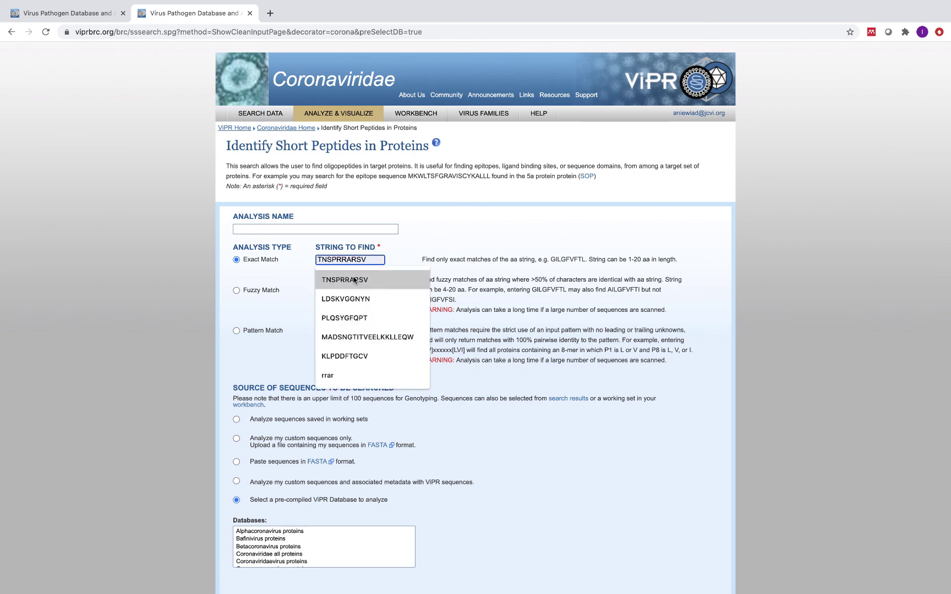
left_click(355, 280)
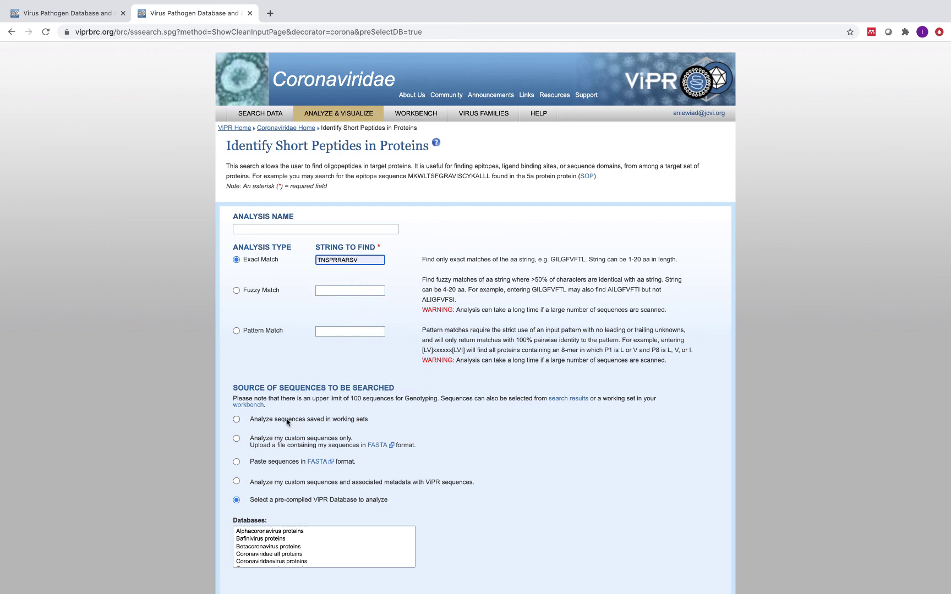
- Search custom sequences from the uploaded Exercise1&4.fasta file and run the peptide search
left_click(236, 420)
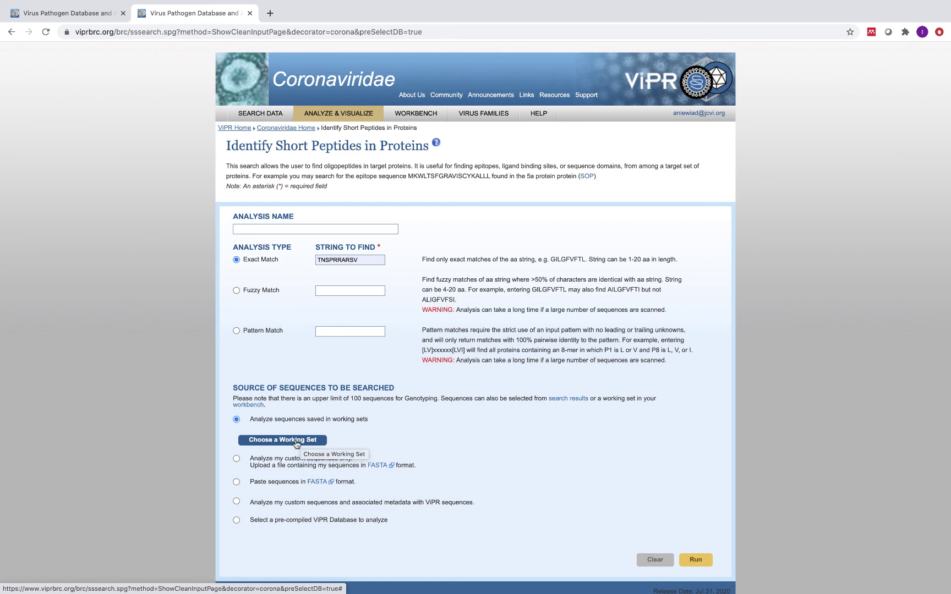
left_click(275, 461)
left_click(277, 477)
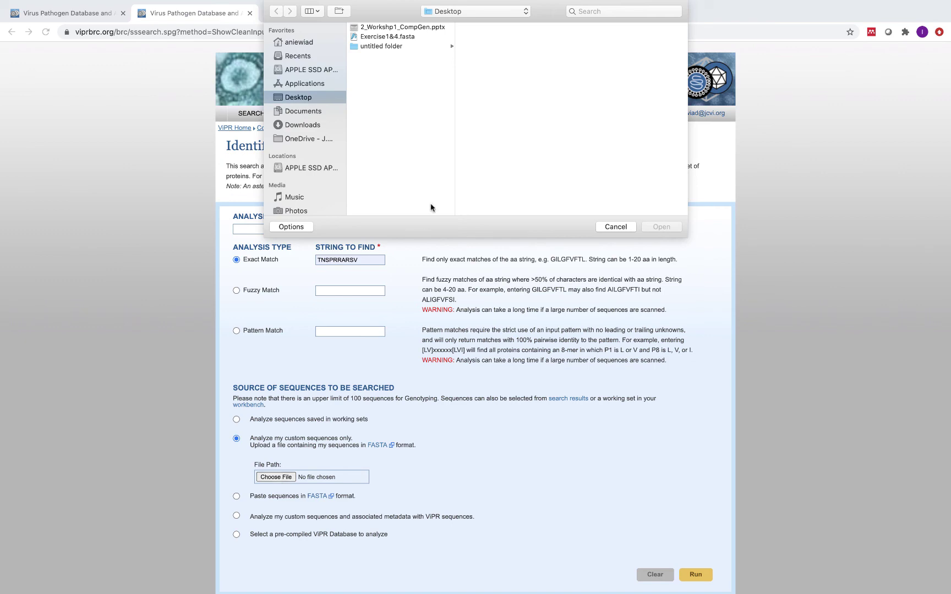
left_click(410, 36)
left_click(663, 228)
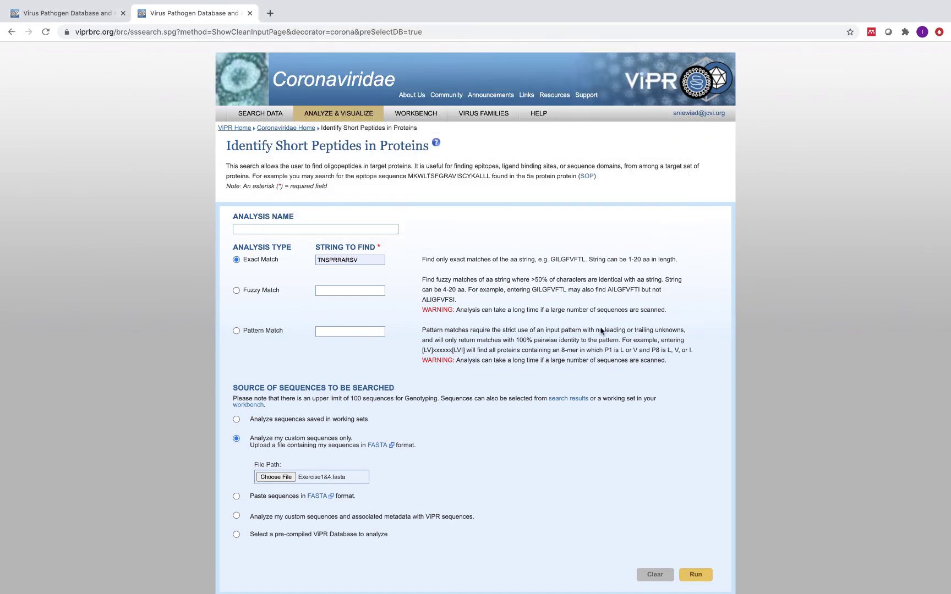
scroll(616, 385, "down", 3)
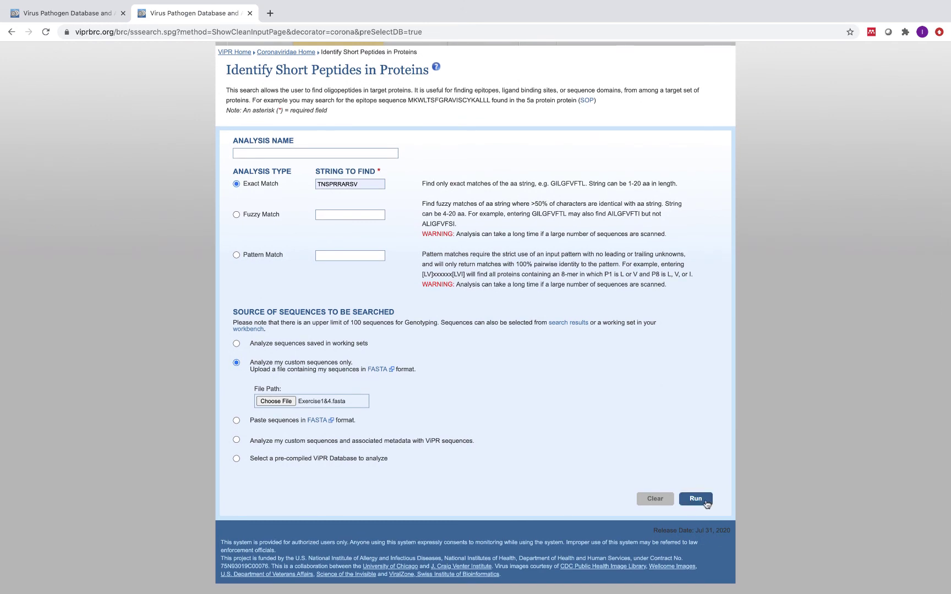
left_click(705, 503)
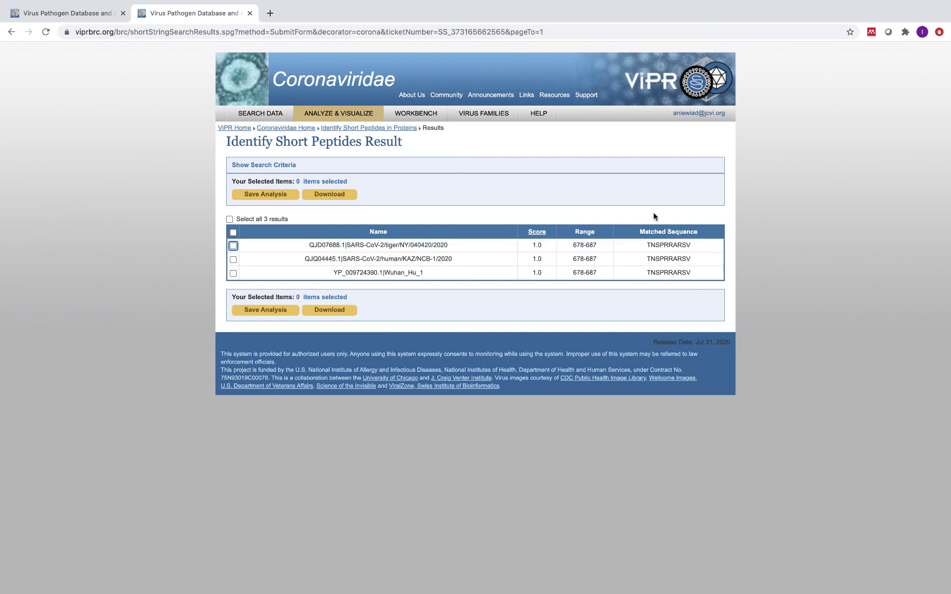
- Return to the ViPR home page after reviewing the three TNSPRRARSV matches at 678-687
left_click(665, 87)
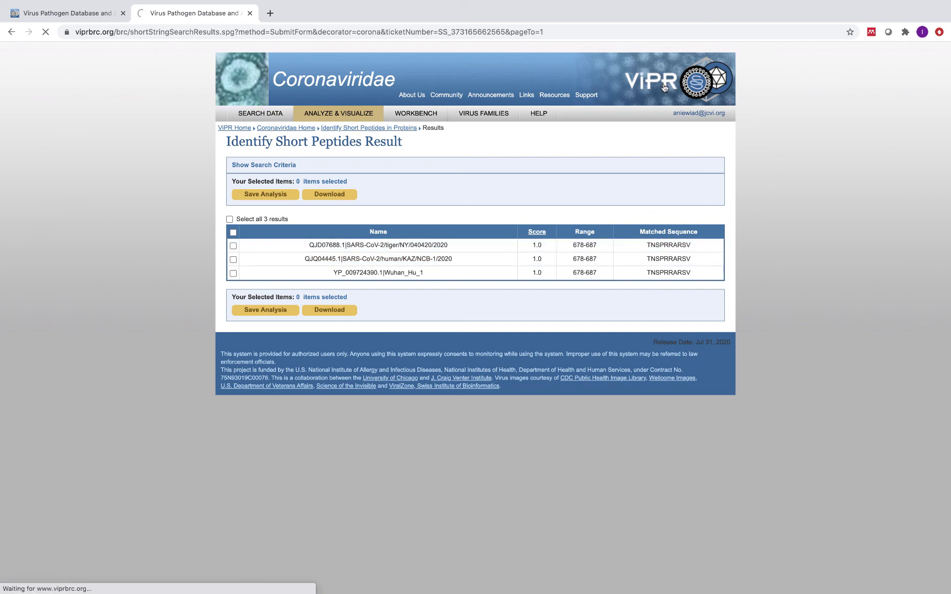